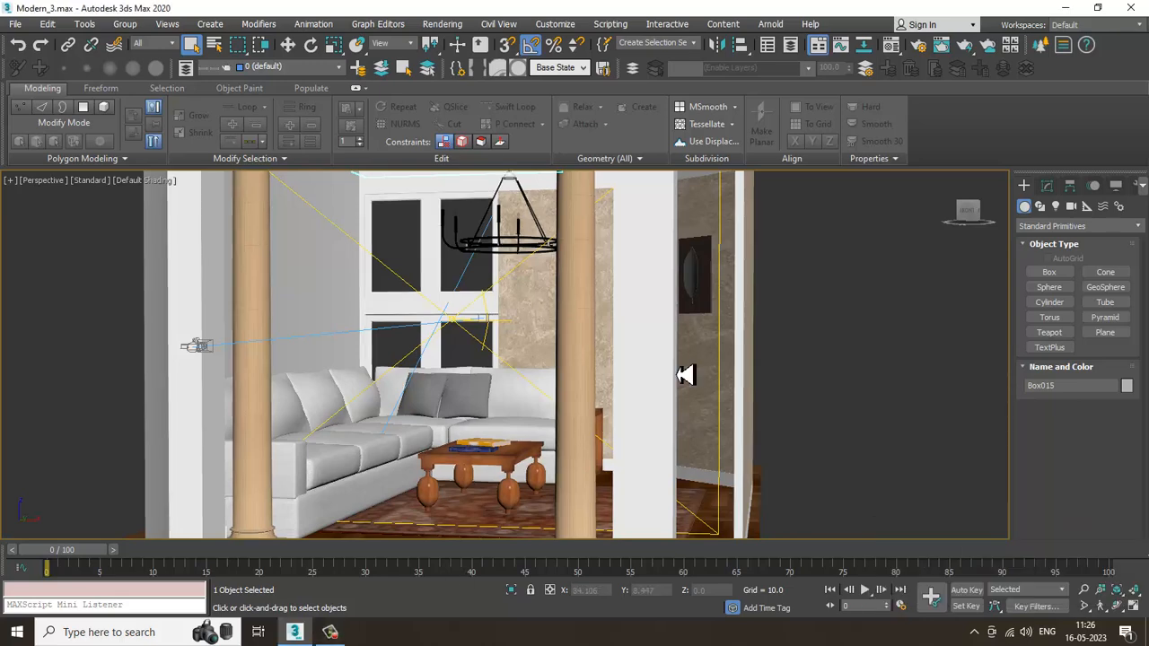
# Step: Examine the living room interior and the VRaySun's position outside the building from several angles
pyautogui.scroll(4, 684, 331)
pyautogui.keyDown('alt'); pyautogui.moveTo(685, 330); pyautogui.dragTo(681, 349, button='middle'); pyautogui.keyUp('alt')
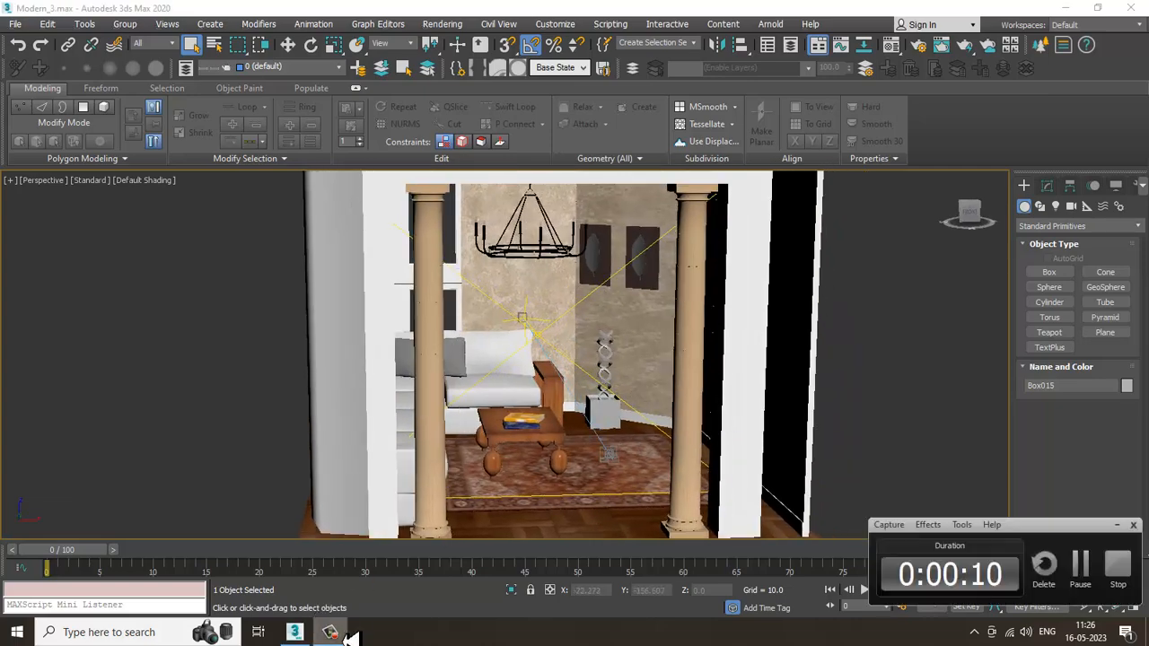
pyautogui.keyDown('alt'); pyautogui.moveTo(682, 384); pyautogui.dragTo(542, 397, button='middle'); pyautogui.keyUp('alt')
pyautogui.scroll(-3, 490, 380)
pyautogui.scroll(-4, 613, 402)
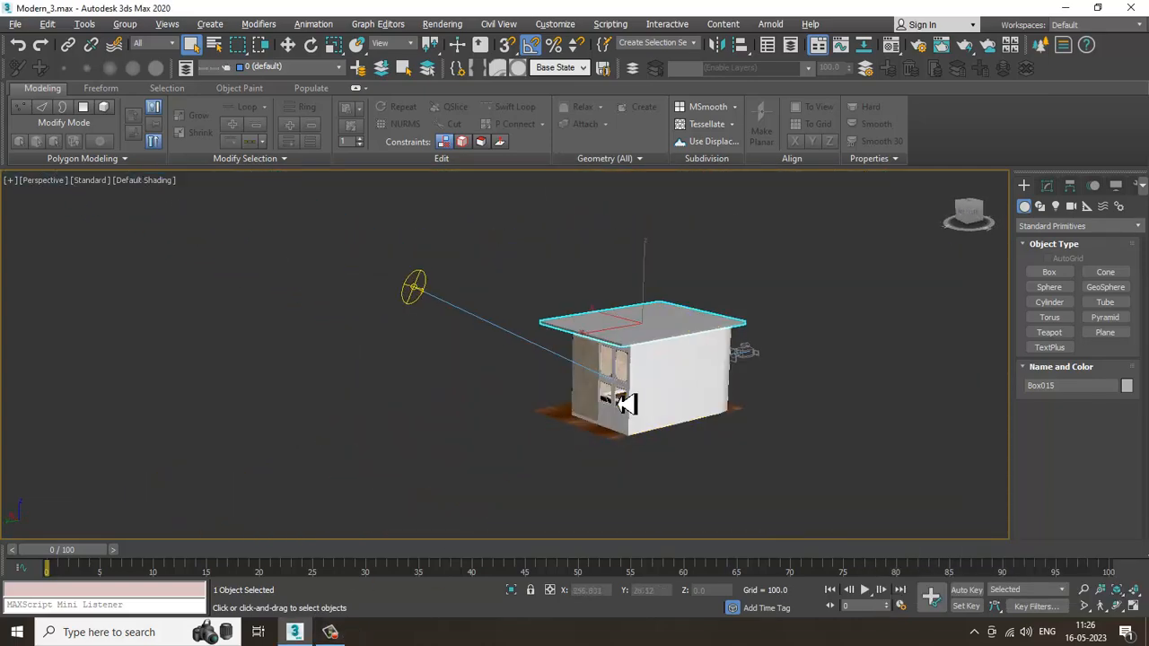
pyautogui.click(413, 301)
pyautogui.keyDown('alt'); pyautogui.moveTo(838, 380); pyautogui.dragTo(584, 387, button='middle'); pyautogui.keyUp('alt')
pyautogui.scroll(6, 623, 410)
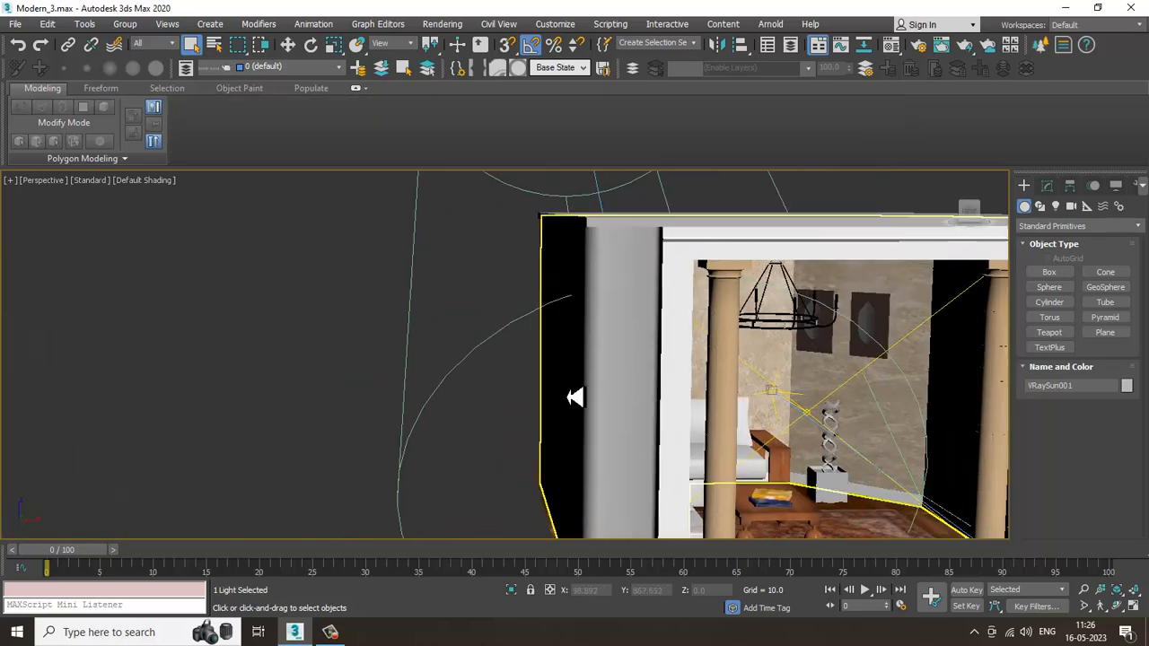
pyautogui.scroll(8, 703, 424)
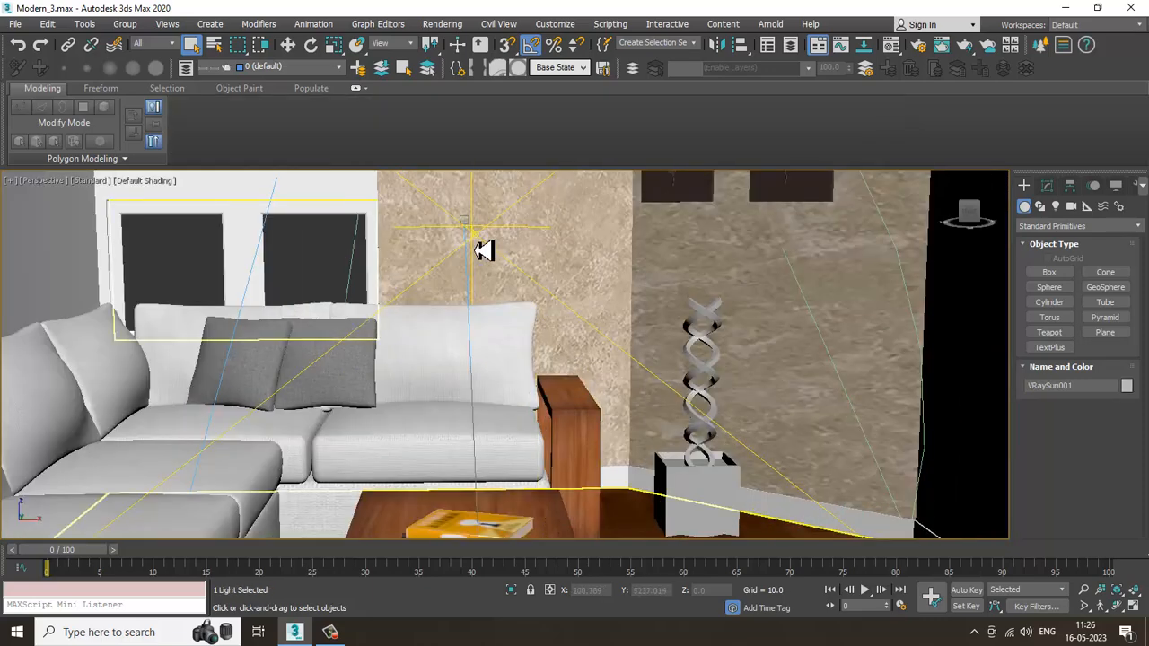
# Step: Enlarge the PhysCamera001 view and try to start V-Ray IPR in it
pyautogui.hotkey('alt', 'w')
pyautogui.click(736, 487)
pyautogui.hotkey('alt', 'w')
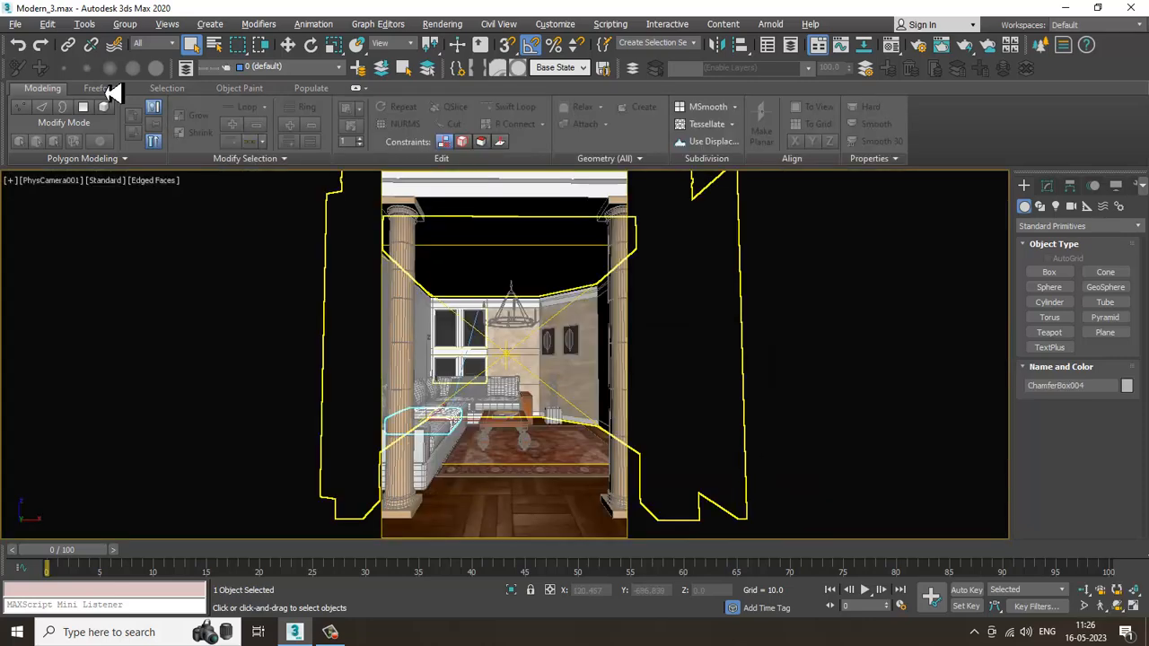
pyautogui.click(105, 181)
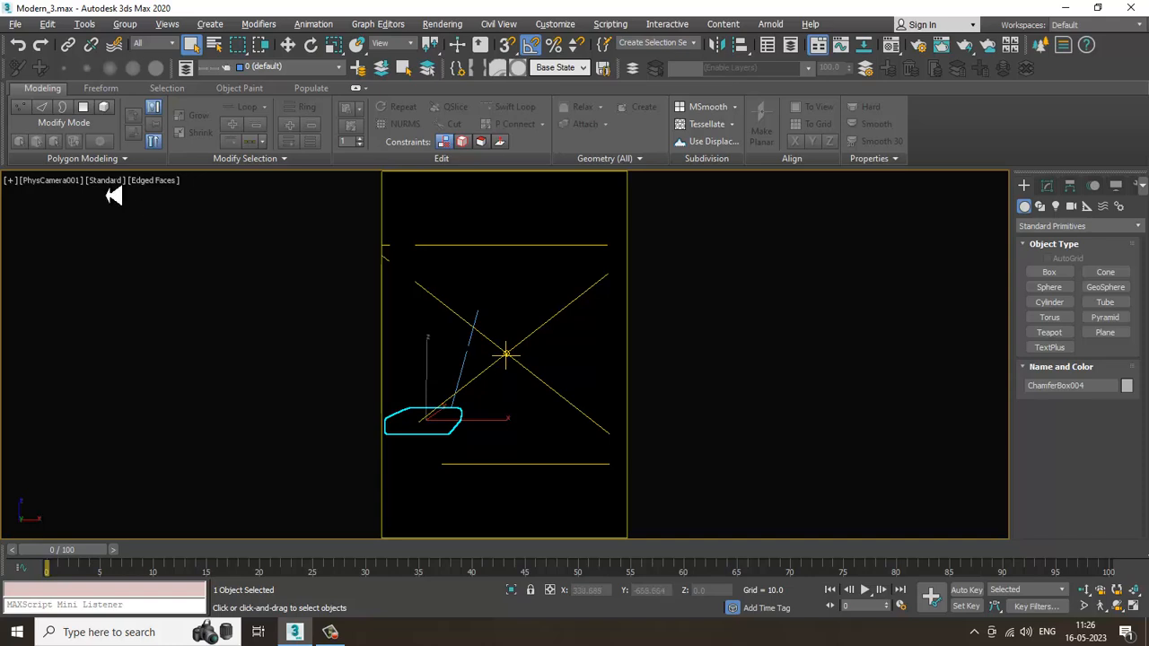
pyautogui.click(114, 181)
pyautogui.click(158, 221)
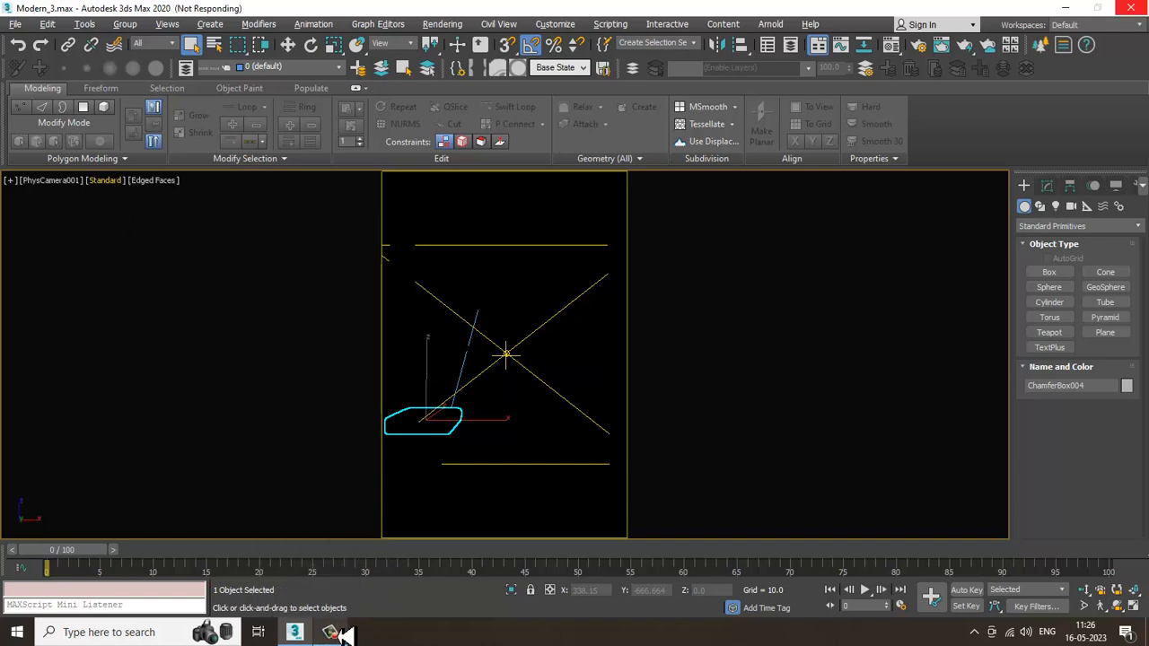
pyautogui.click(344, 635)
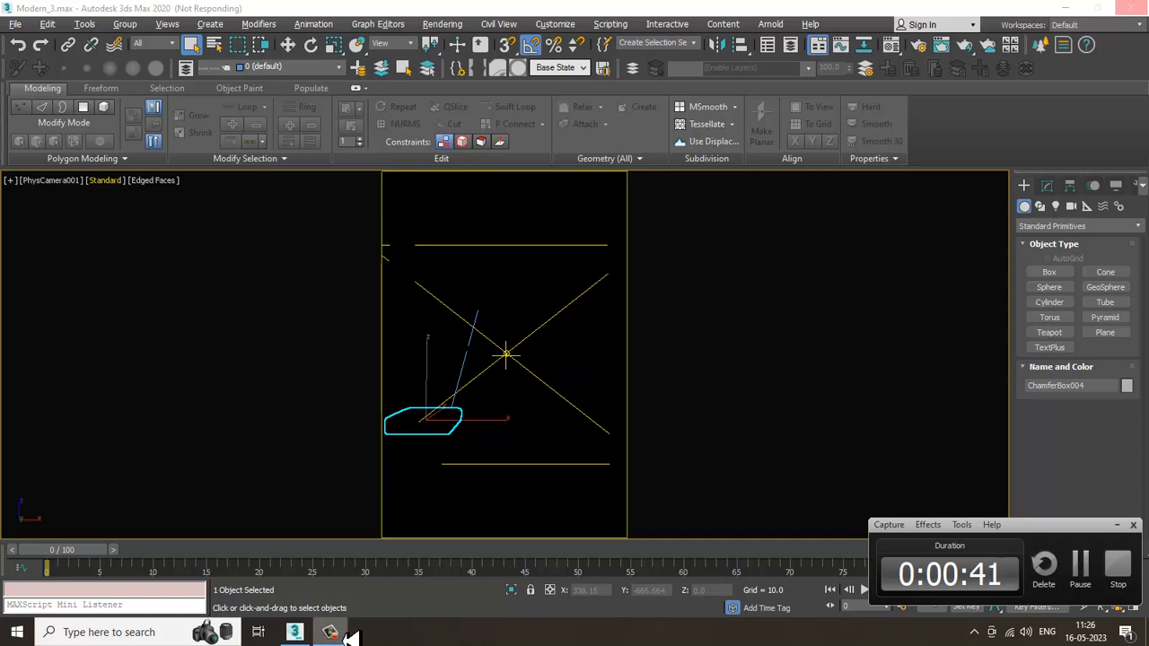
pyautogui.click(347, 635)
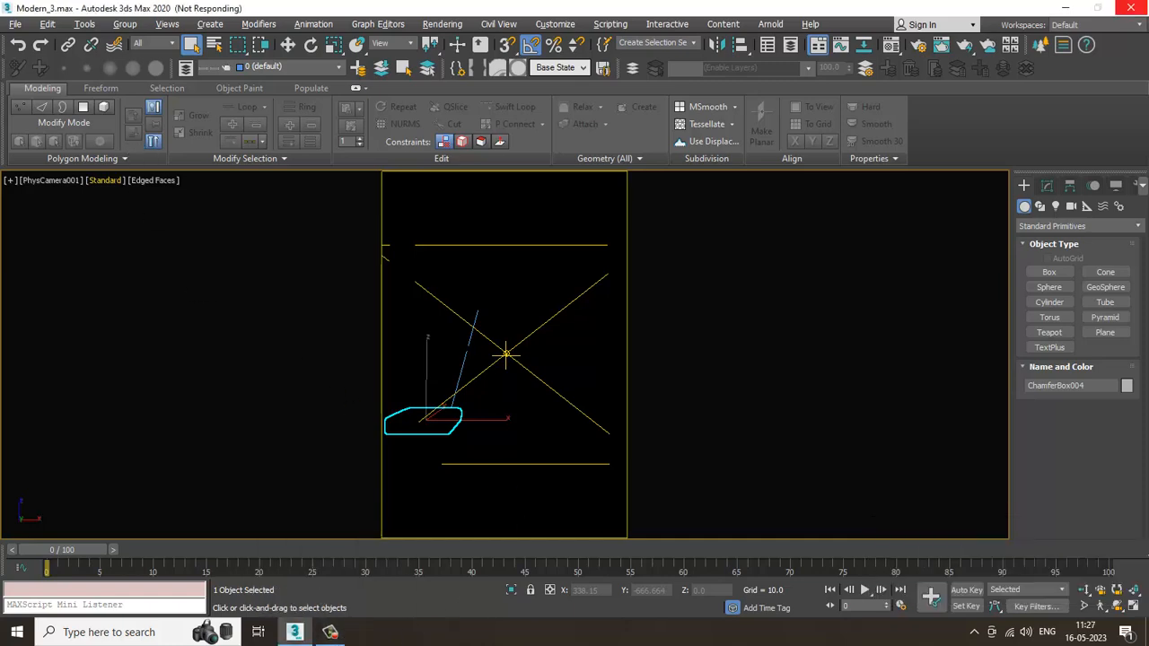
pyautogui.click(332, 633)
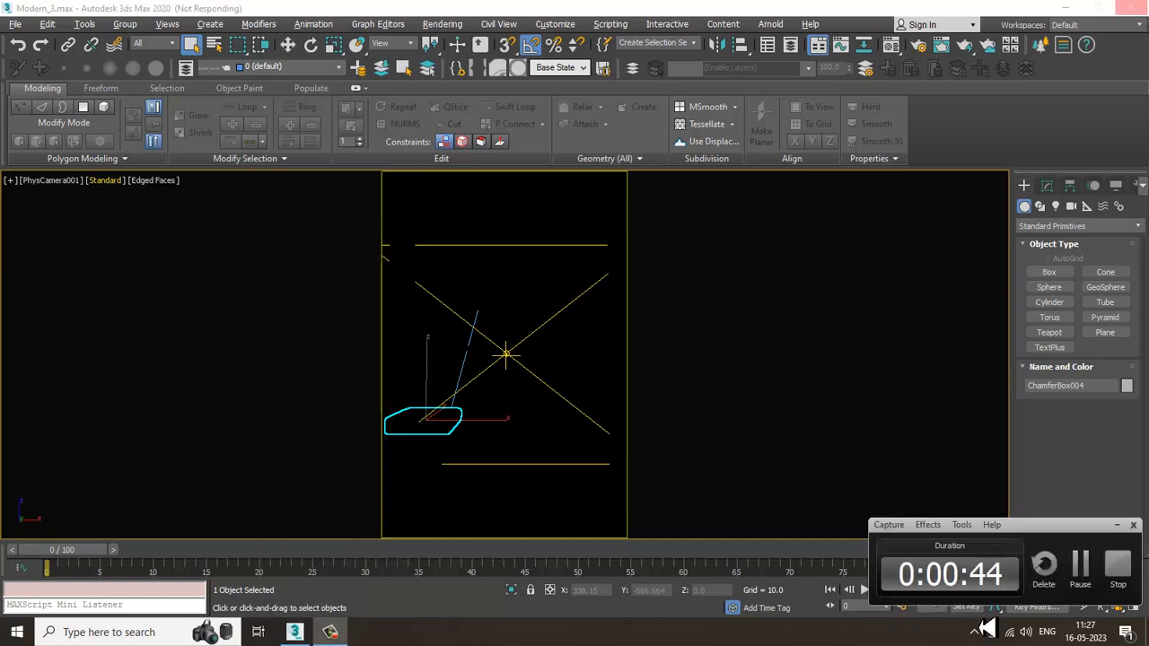
pyautogui.click(1083, 566)
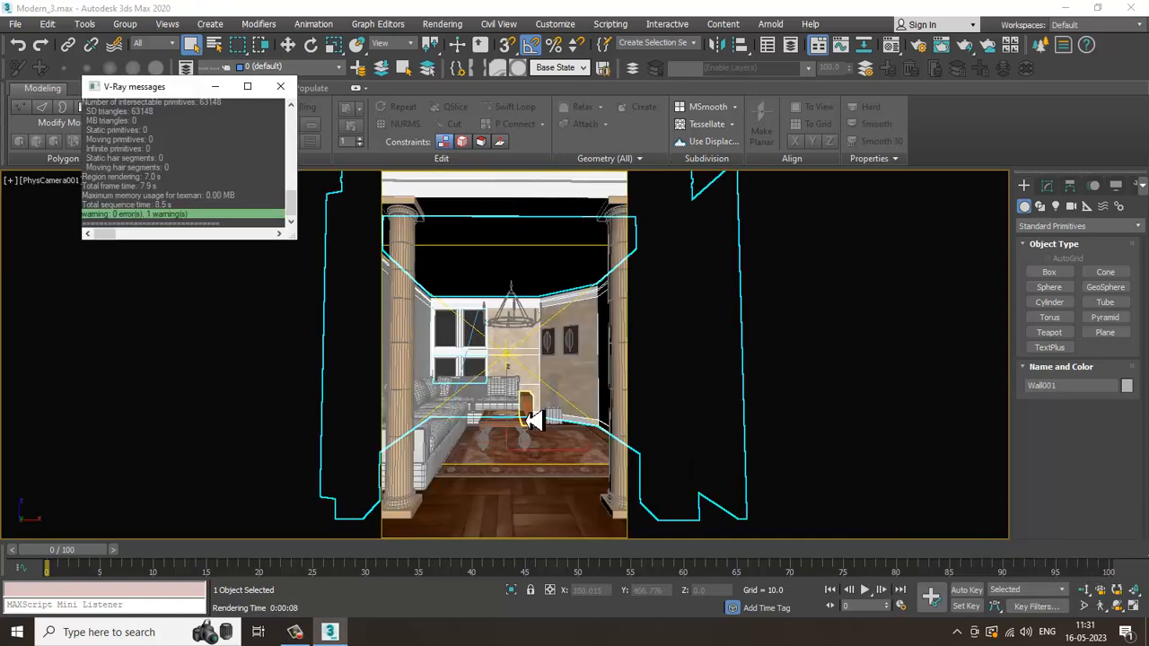
# Step: Close the V-Ray messages window and switch the camera view to a perspective view of the room
pyautogui.click(281, 86)
pyautogui.click(533, 269)
pyautogui.press('p')
pyautogui.scroll(-6, 547, 350)
pyautogui.keyDown('alt'); pyautogui.moveTo(533, 351); pyautogui.dragTo(557, 336, button='middle'); pyautogui.keyUp('alt')
pyautogui.scroll(4, 541, 353)
pyautogui.scroll(5, 593, 324)
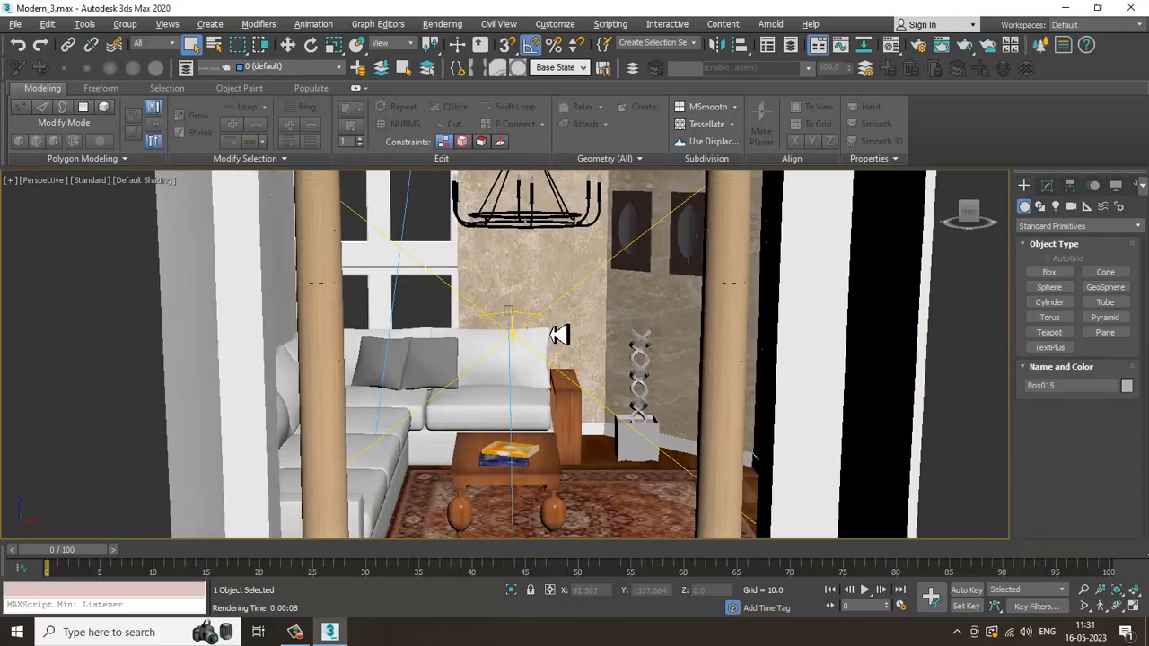
# Step: Select the VRaySun outside the building and bring up its intensity parameters
pyautogui.scroll(-5, 449, 317)
pyautogui.keyDown('alt'); pyautogui.moveTo(447, 318); pyautogui.dragTo(535, 387, button='middle'); pyautogui.keyUp('alt')
pyautogui.scroll(-4, 533, 386)
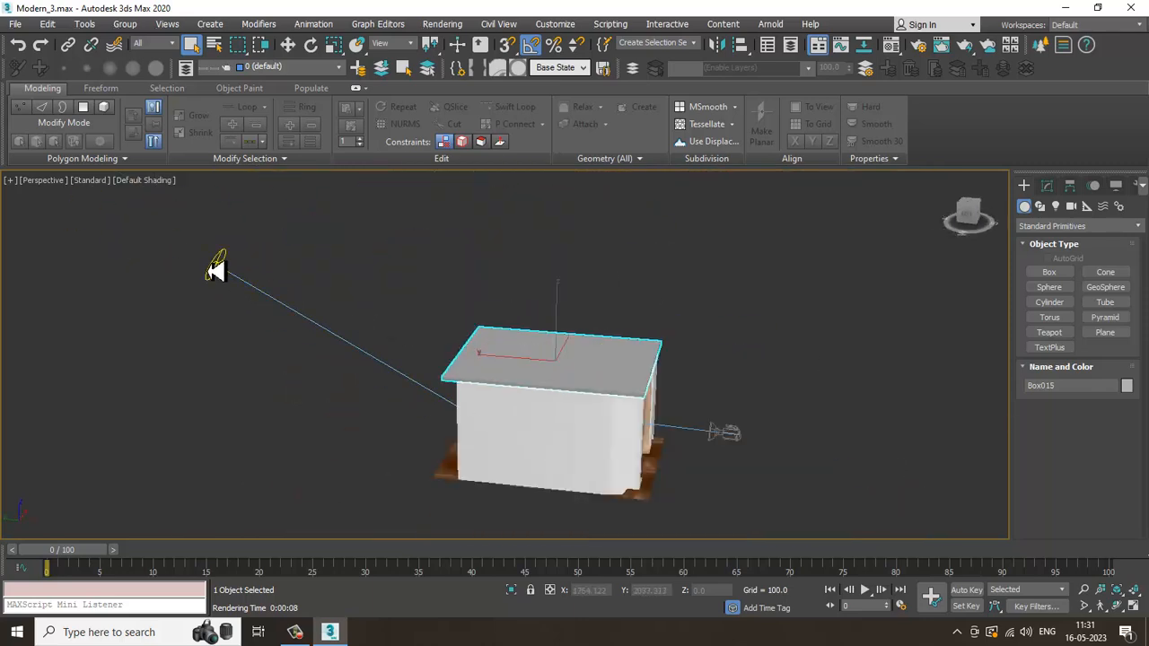
pyautogui.click(218, 270)
pyautogui.click(1048, 185)
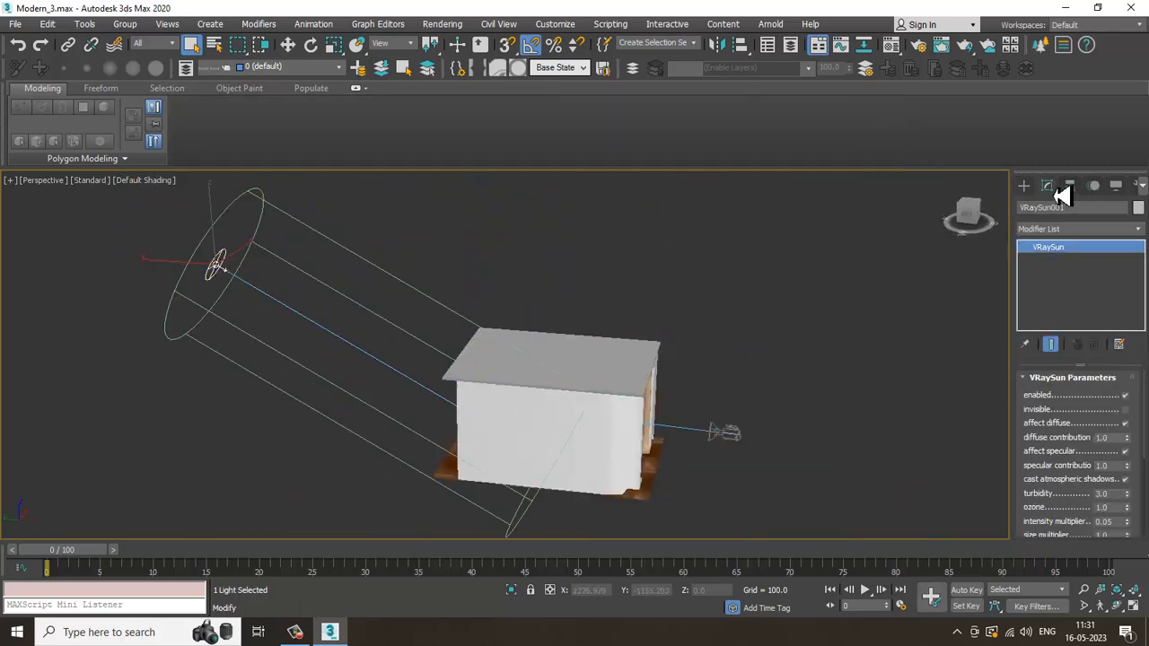
pyautogui.scroll(-2, 1091, 448)
pyautogui.scroll(-3, 1086, 435)
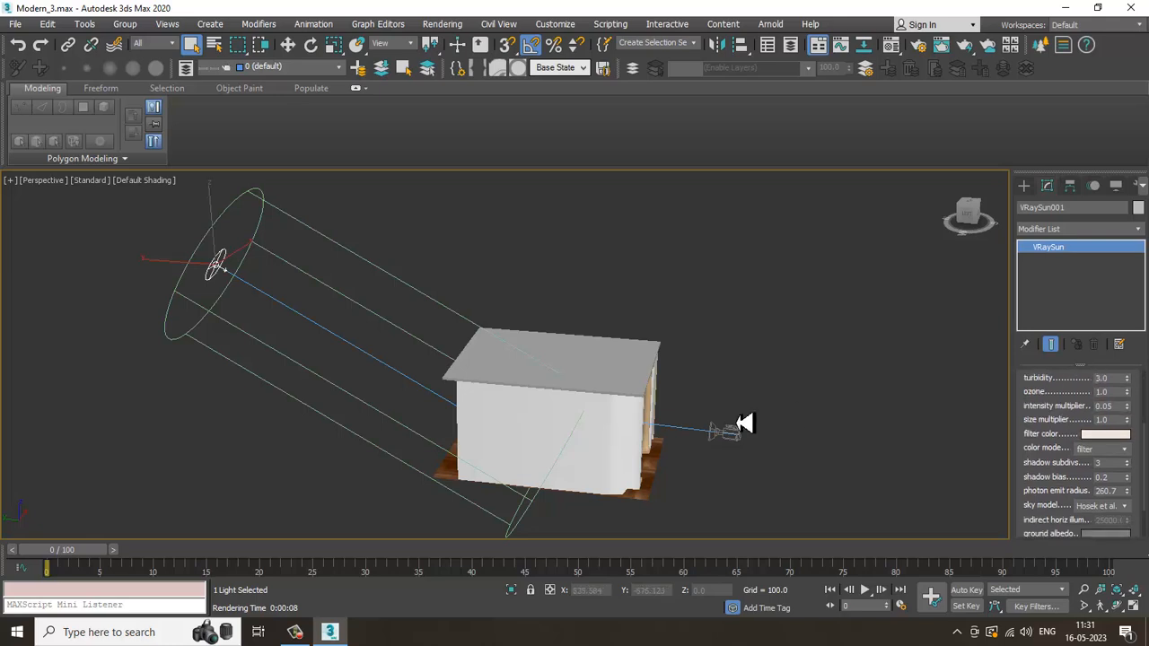
# Step: Start V-Ray IPR in the PhysCamera001 viewport of the four-view layout
pyautogui.hotkey('alt', 'w')
pyautogui.click(624, 379)
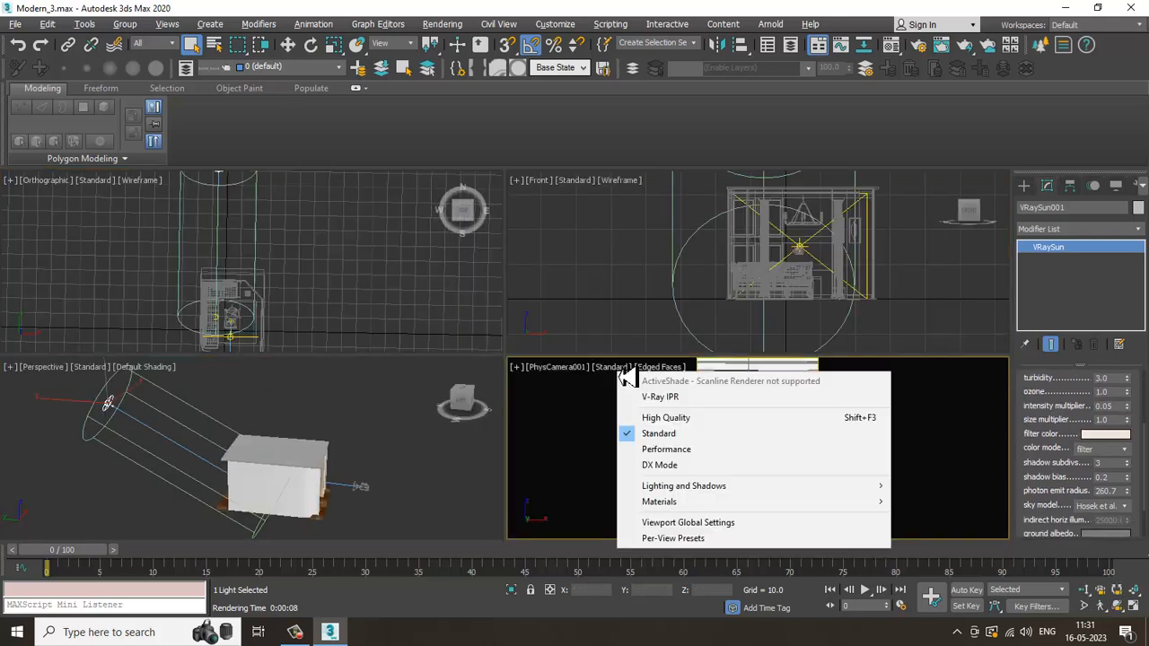
pyautogui.click(663, 401)
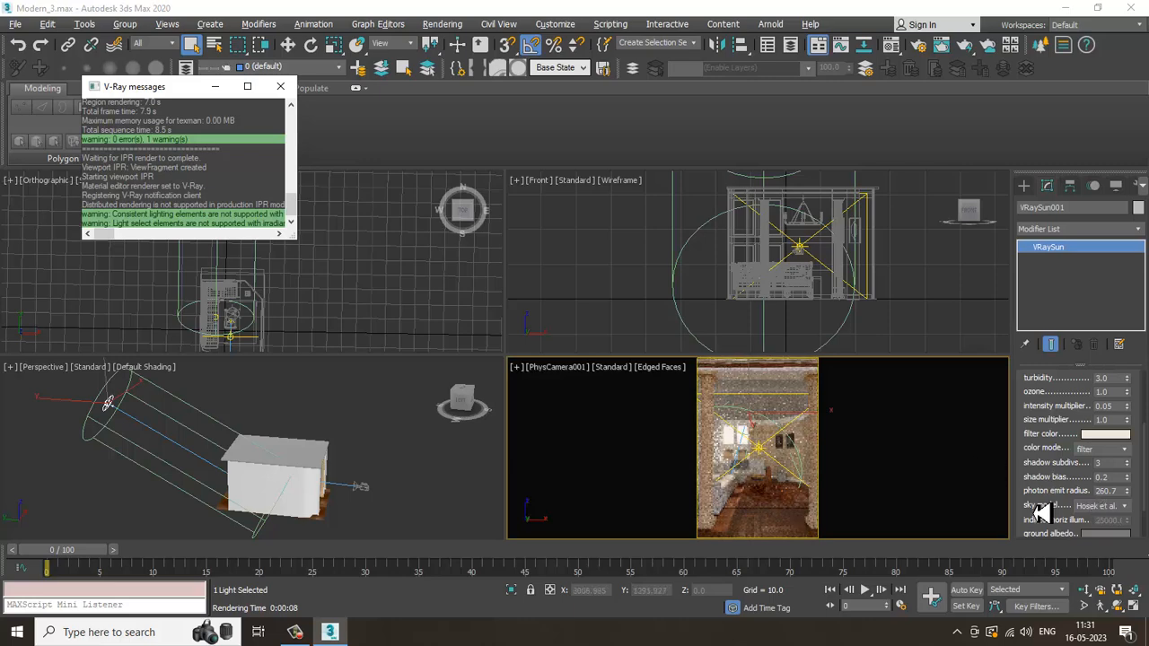
# Step: Try a VRaySun intensity multiplier of 0.1 and raise it to 0.2
pyautogui.moveTo(1042, 514); pyautogui.dragTo(1048, 482)
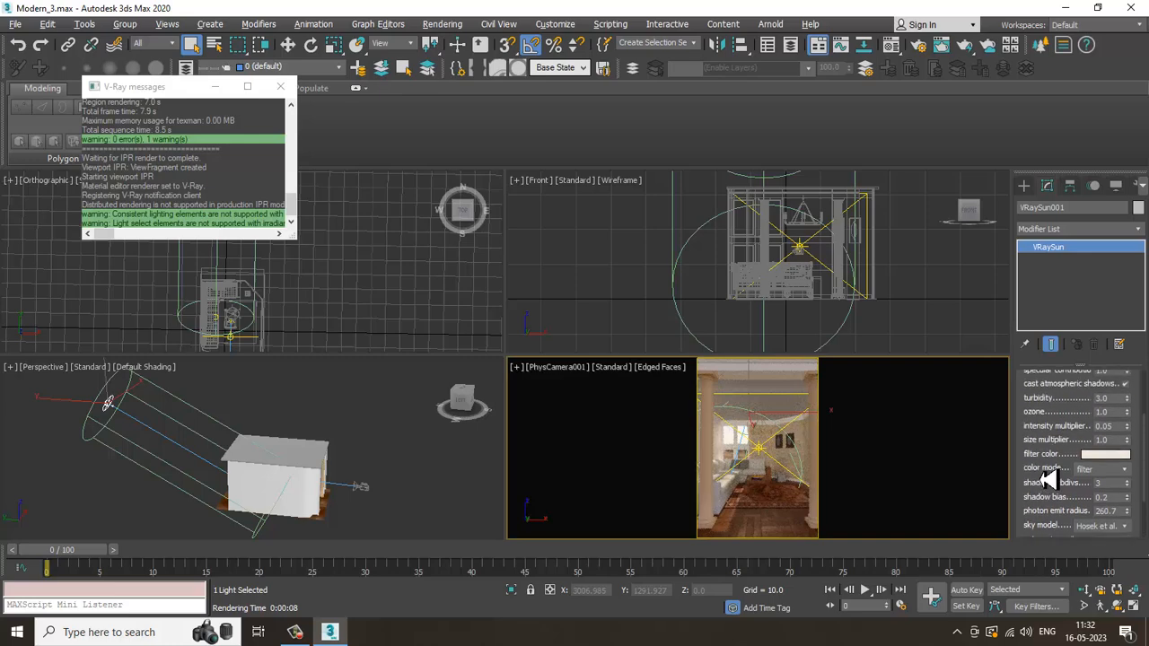
pyautogui.doubleClick(1106, 426)
pyautogui.press('Return')
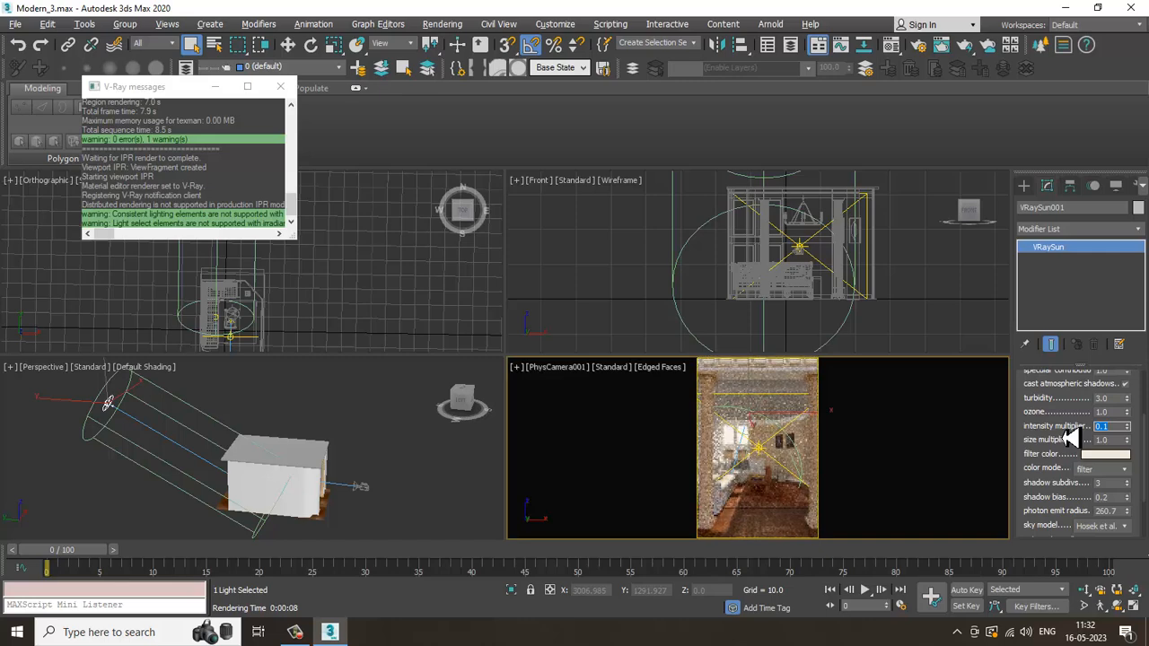
pyautogui.write('0.3')
pyautogui.press('Return')
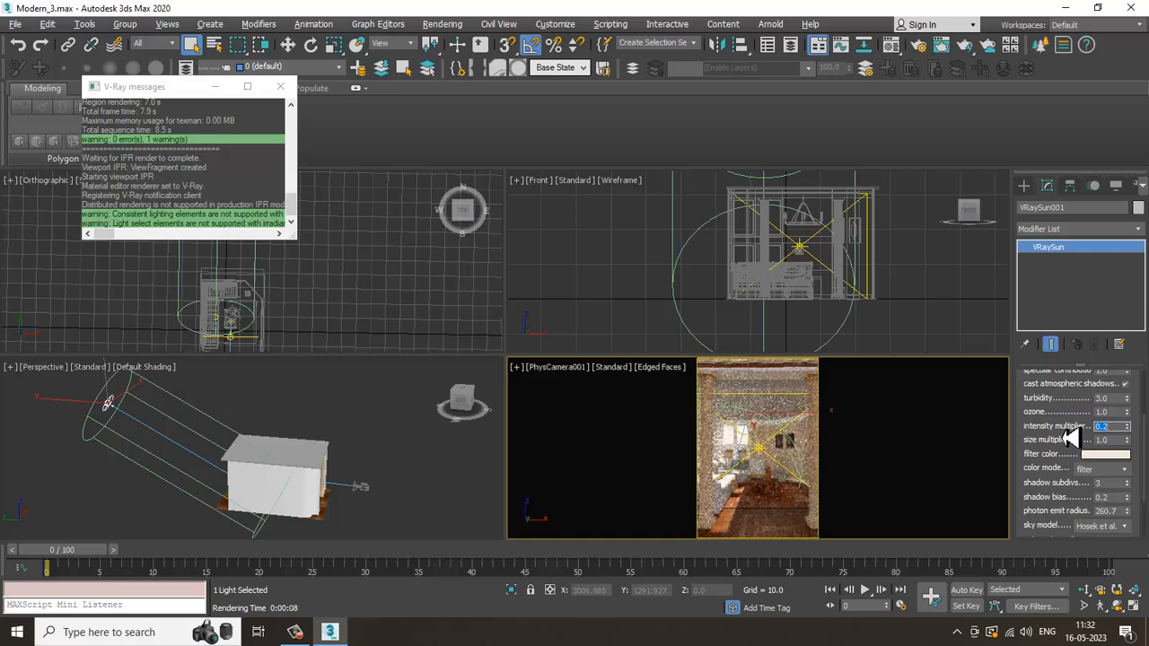
# Step: Stop V-Ray IPR in the PhysCamera001 viewport
pyautogui.keyDown('alt'); pyautogui.moveTo(403, 441); pyautogui.dragTo(341, 472, button='middle'); pyautogui.keyUp('alt')
pyautogui.click(613, 367)
pyautogui.click(650, 396)
# Step: Select the V-Ray plane light at the room's open front and display the scene from above
pyautogui.scroll(4, 340, 461)
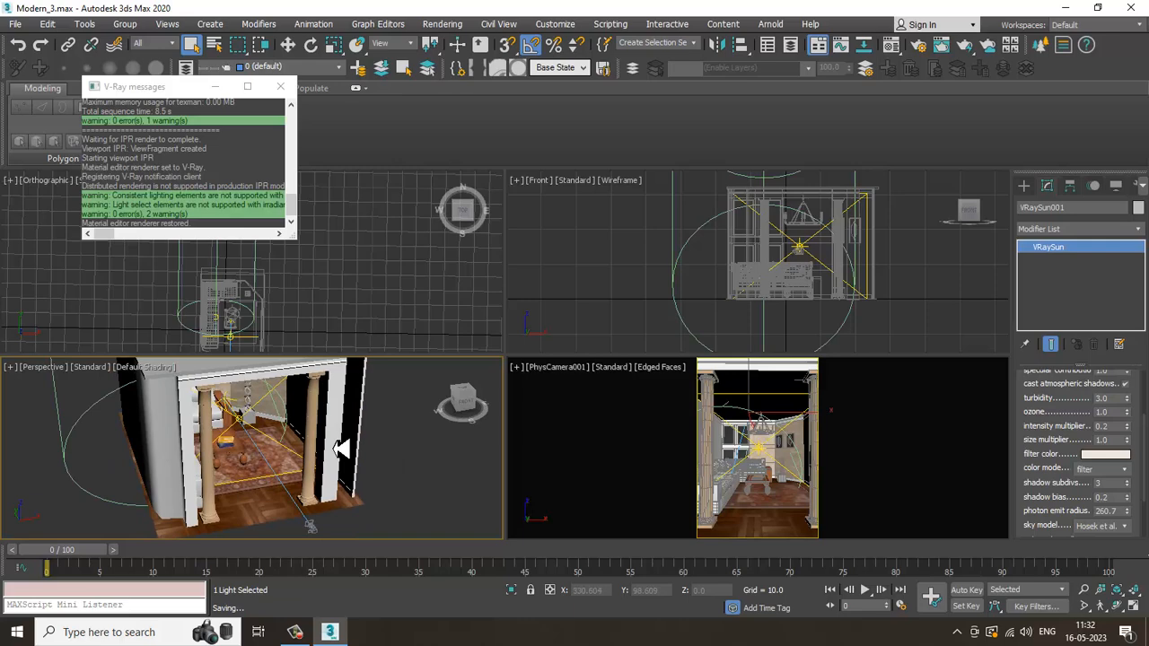
pyautogui.click(413, 459)
pyautogui.hotkey('alt', 'w')
pyautogui.moveTo(512, 422); pyautogui.dragTo(418, 302, button='middle')
pyautogui.click(435, 301)
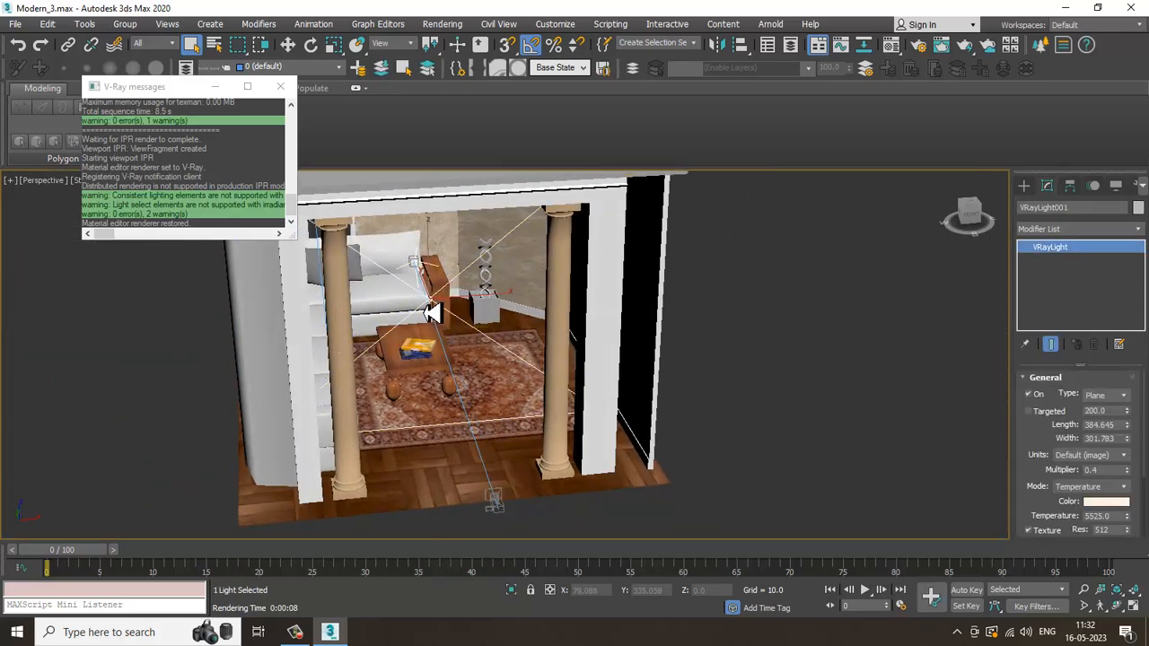
pyautogui.press('w')
pyautogui.hotkey('alt', 'w')
pyautogui.hotkey('alt', 'w')
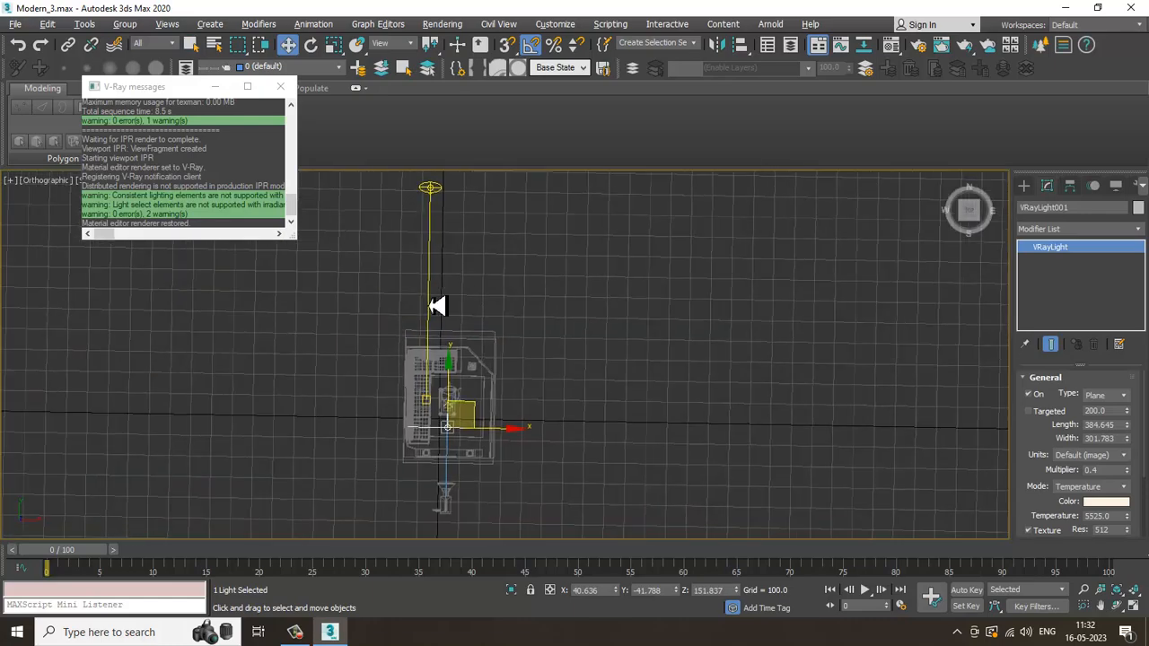
# Step: Duplicate the plane light in the top view and move the copy sideways past the sofa-side wall
pyautogui.press('t')
pyautogui.scroll(4, 526, 329)
pyautogui.scroll(-2, 523, 343)
pyautogui.scroll(2, 580, 361)
pyautogui.press('e')
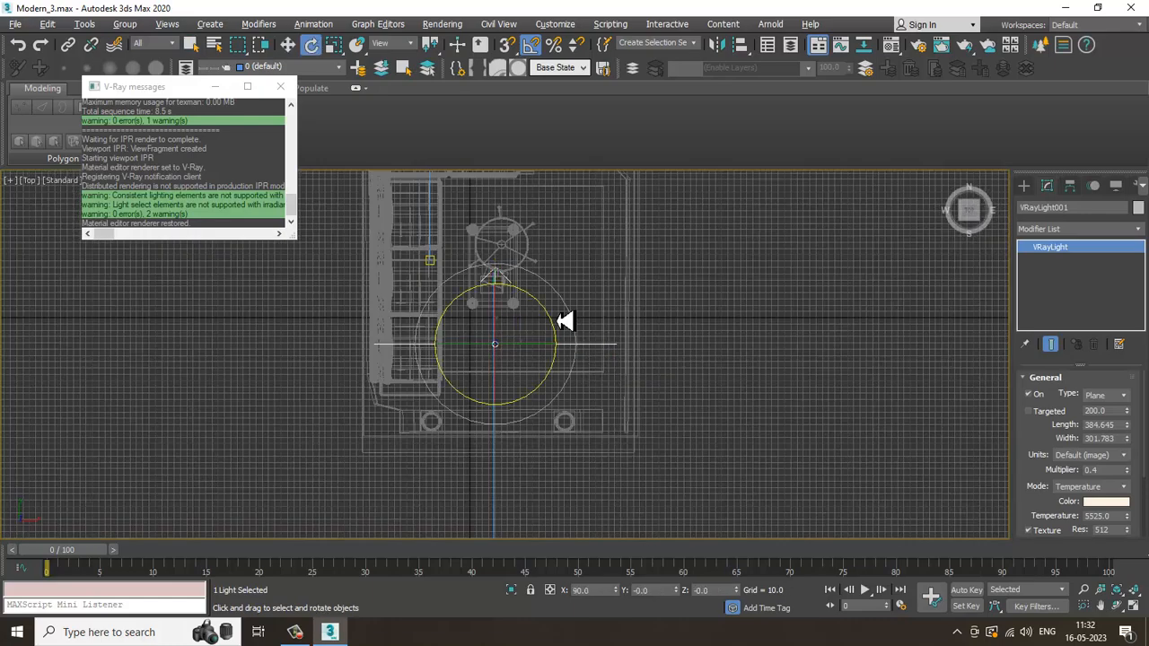
pyautogui.moveTo(560, 351)
pyautogui.keyDown('shift'); pyautogui.mouseDown()
pyautogui.moveTo(568, 369)
pyautogui.moveTo(512, 392)
pyautogui.mouseUp(); pyautogui.keyUp('shift')
pyautogui.click(588, 377)
pyautogui.scroll(-2, 608, 359)
pyautogui.press('w')
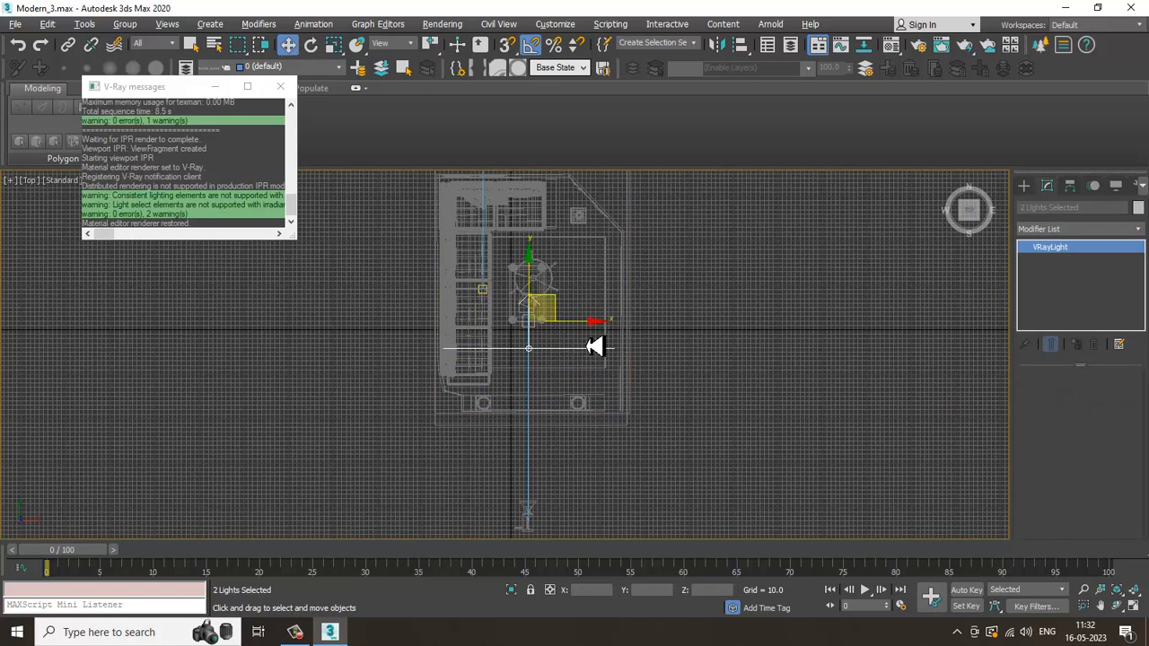
pyautogui.moveTo(590, 357); pyautogui.dragTo(454, 362)
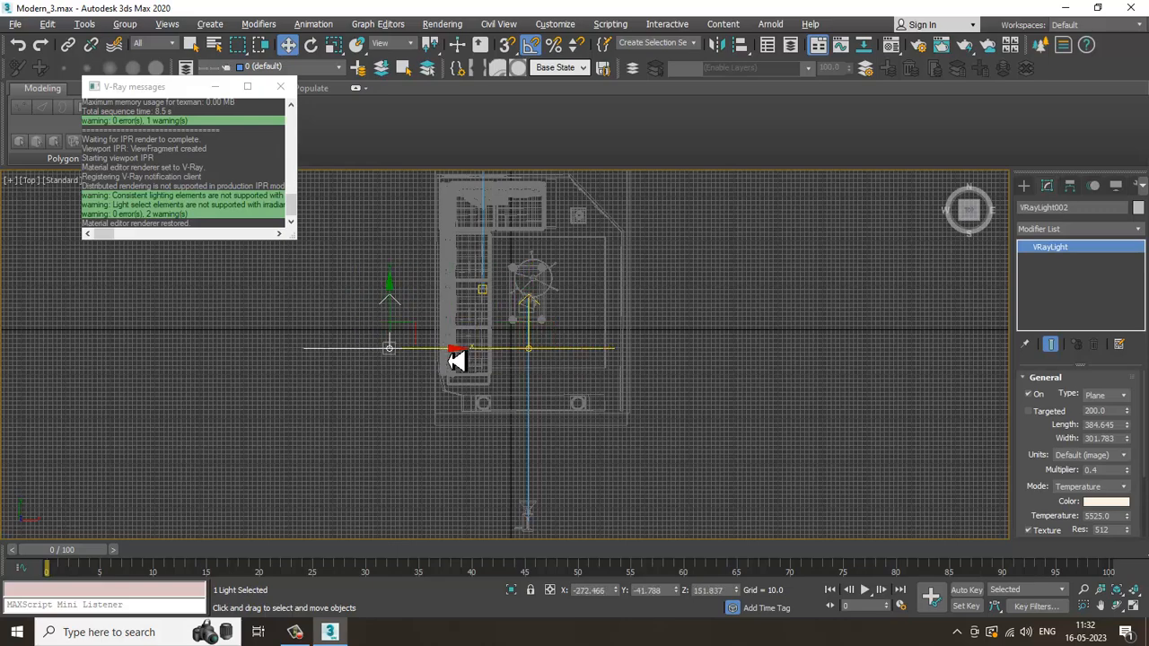
# Step: Rotate the copied light a quarter turn to face across the room and place it over the sofa at about X -90, Y 160
pyautogui.press('e')
pyautogui.moveTo(437, 314); pyautogui.dragTo(516, 369)
pyautogui.press('w')
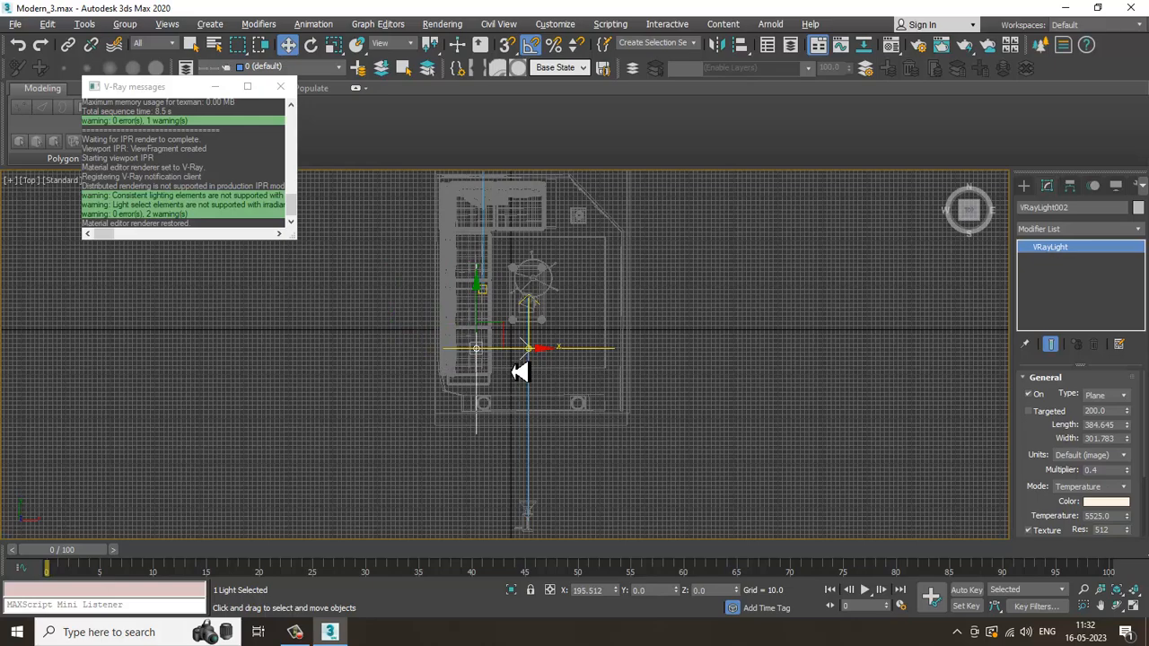
pyautogui.moveTo(483, 317); pyautogui.dragTo(477, 236)
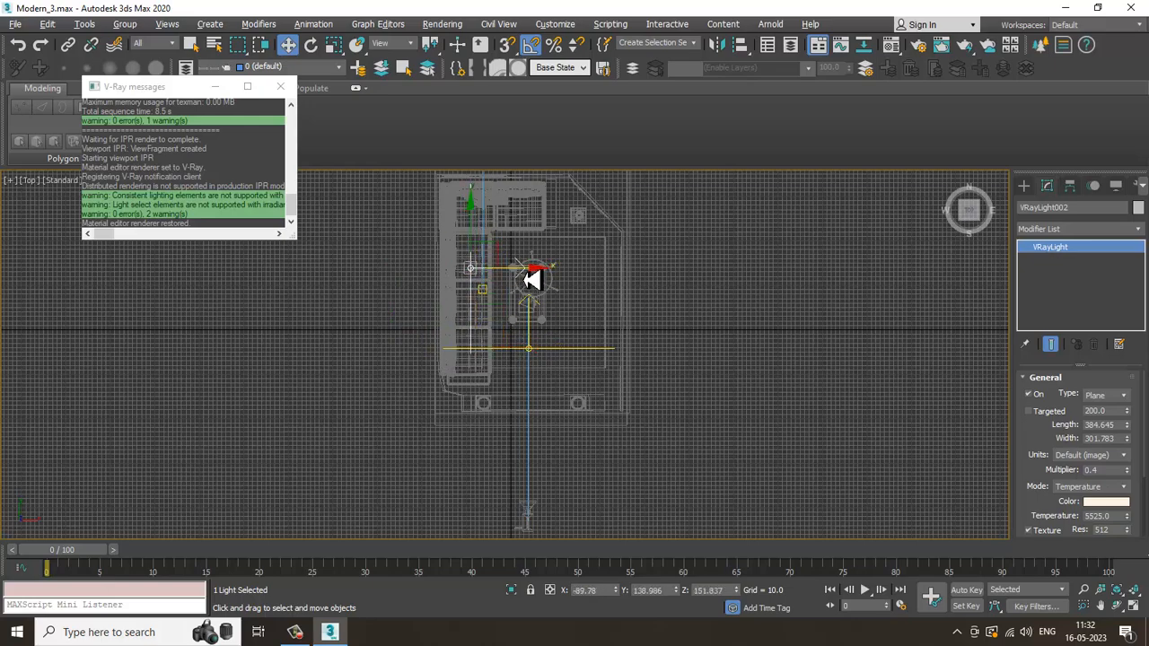
pyautogui.moveTo(487, 251); pyautogui.dragTo(475, 242)
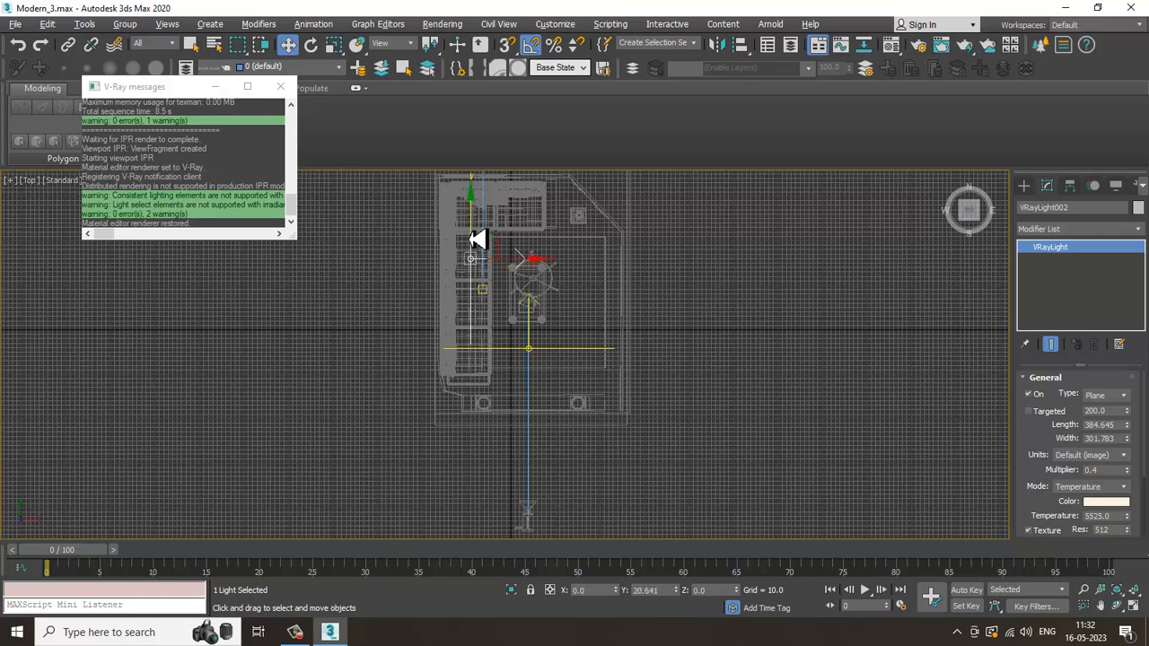
# Step: Scale the copied plane light down uniformly to about 71 percent in the perspective view
pyautogui.hotkey('alt', 'w')
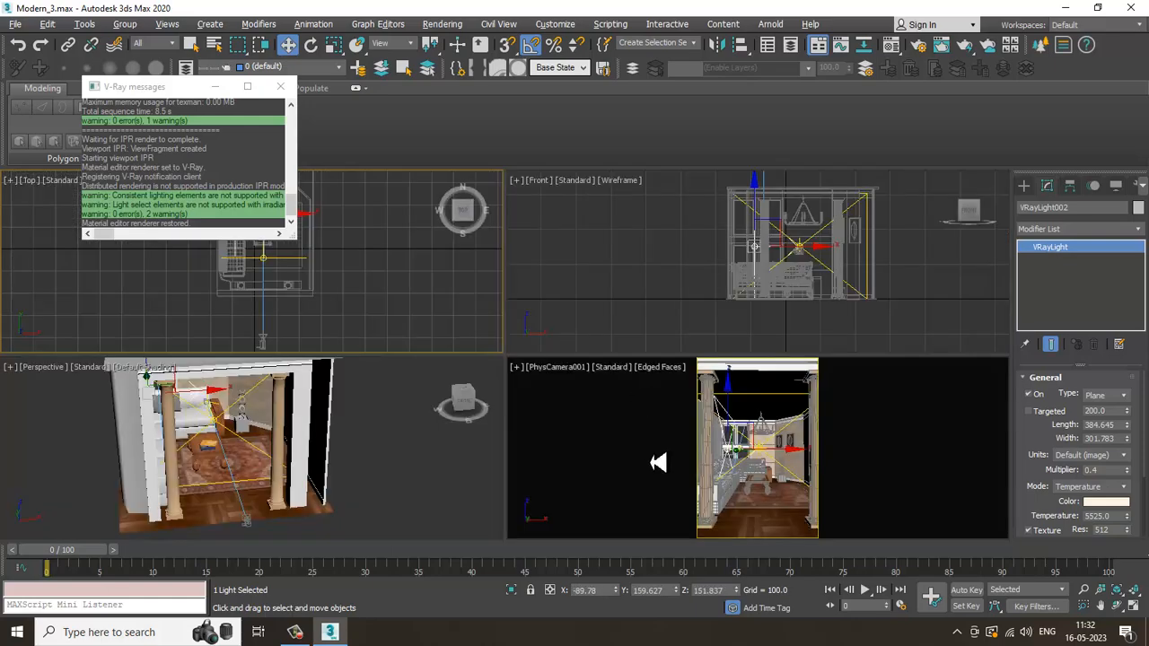
pyautogui.rightClick(428, 483)
pyautogui.hotkey('alt', 'w')
pyautogui.keyDown('alt'); pyautogui.moveTo(406, 459); pyautogui.dragTo(405, 380, button='middle'); pyautogui.keyUp('alt')
pyautogui.press('r')
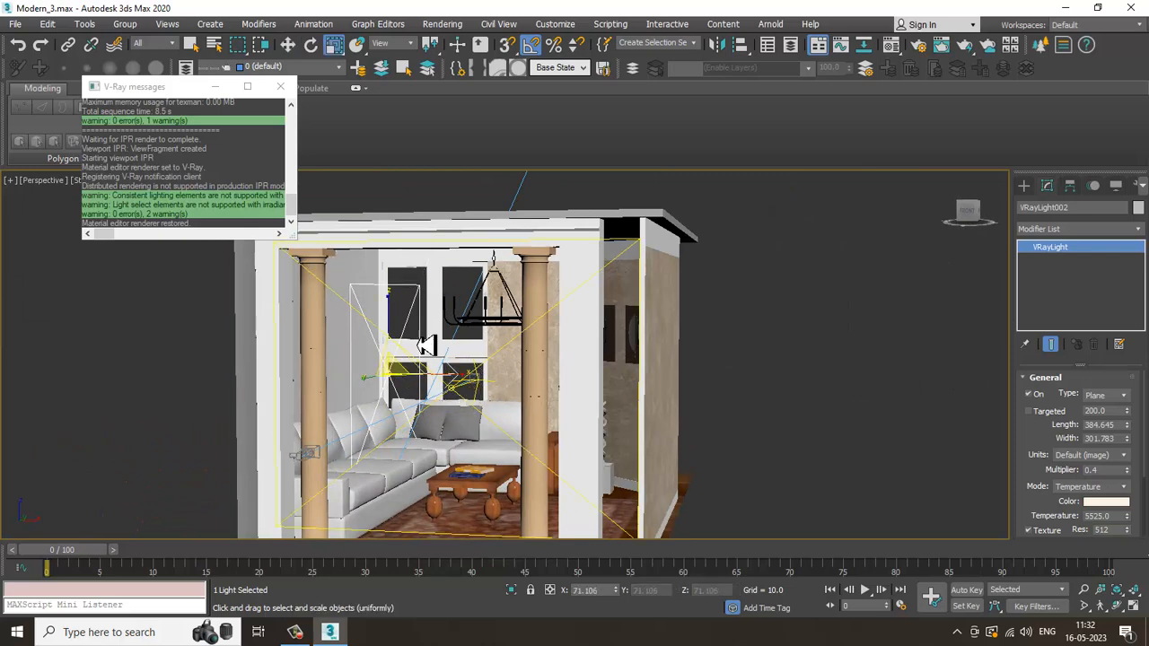
# Step: Move the copied light along the sofa and raise it above the seats, to about Y 128, Z 185
pyautogui.press('w')
pyautogui.scroll(5, 431, 353)
pyautogui.scroll(-4, 432, 351)
pyautogui.press('F3')
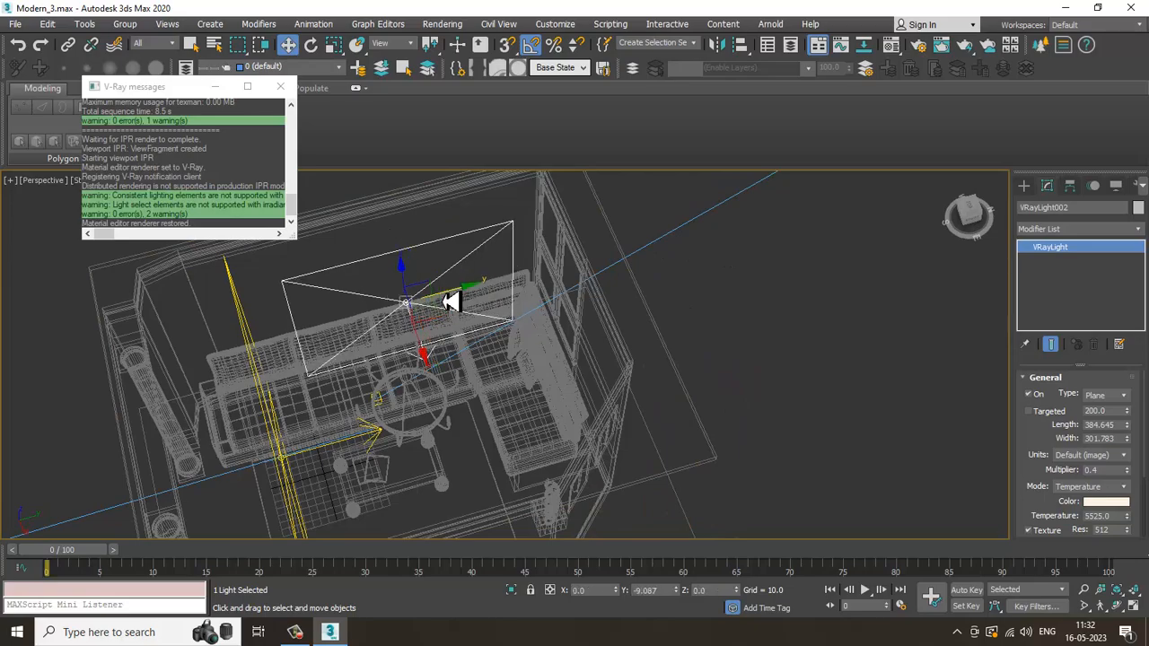
pyautogui.keyDown('alt'); pyautogui.moveTo(437, 300); pyautogui.dragTo(553, 314, button='middle'); pyautogui.keyUp('alt')
pyautogui.moveTo(362, 307); pyautogui.dragTo(359, 326)
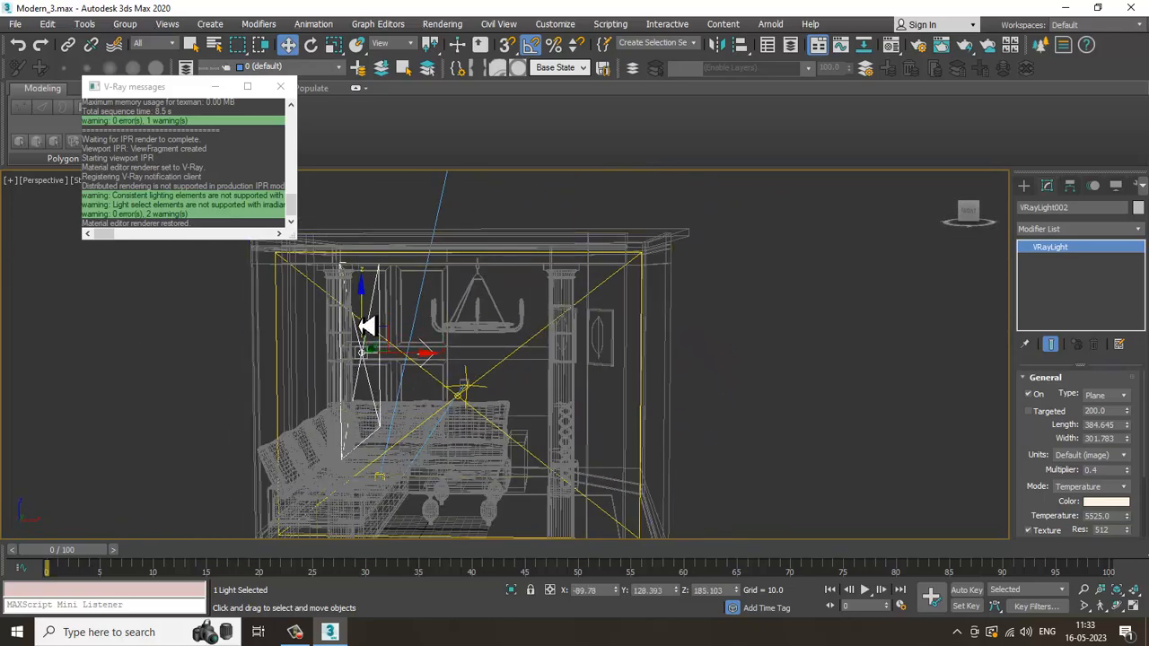
pyautogui.press('F3')
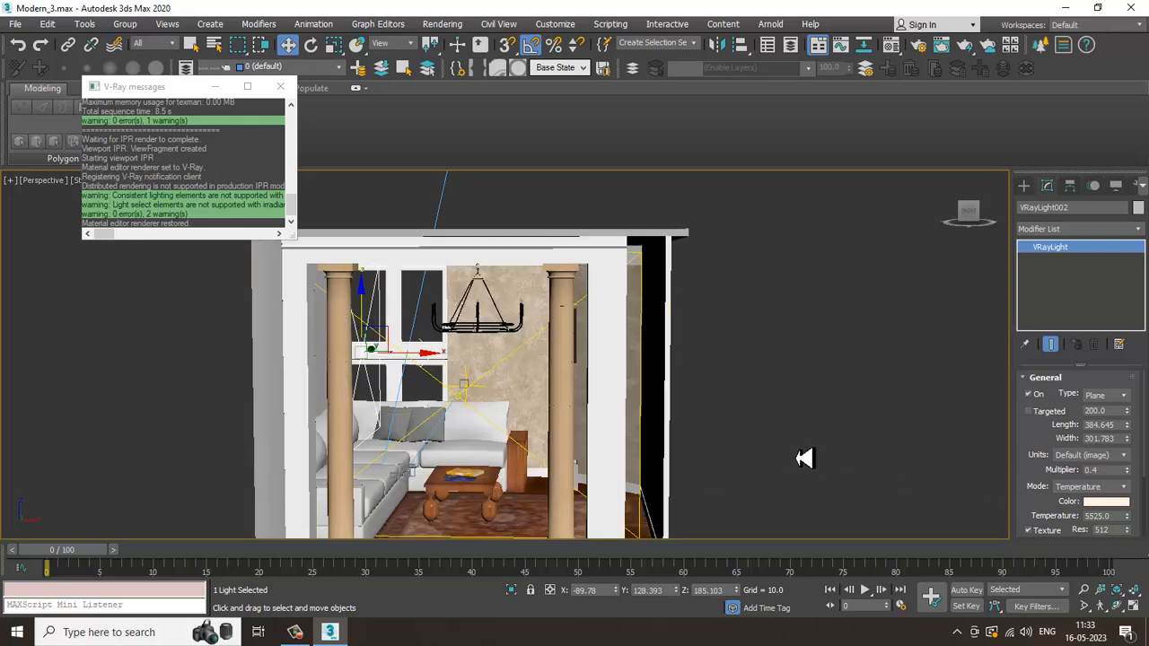
# Step: Return to the four-viewport layout and start a V-Ray IPR preview in the PhysCamera001 view
pyautogui.hotkey('alt', 'w')
pyautogui.click(612, 379)
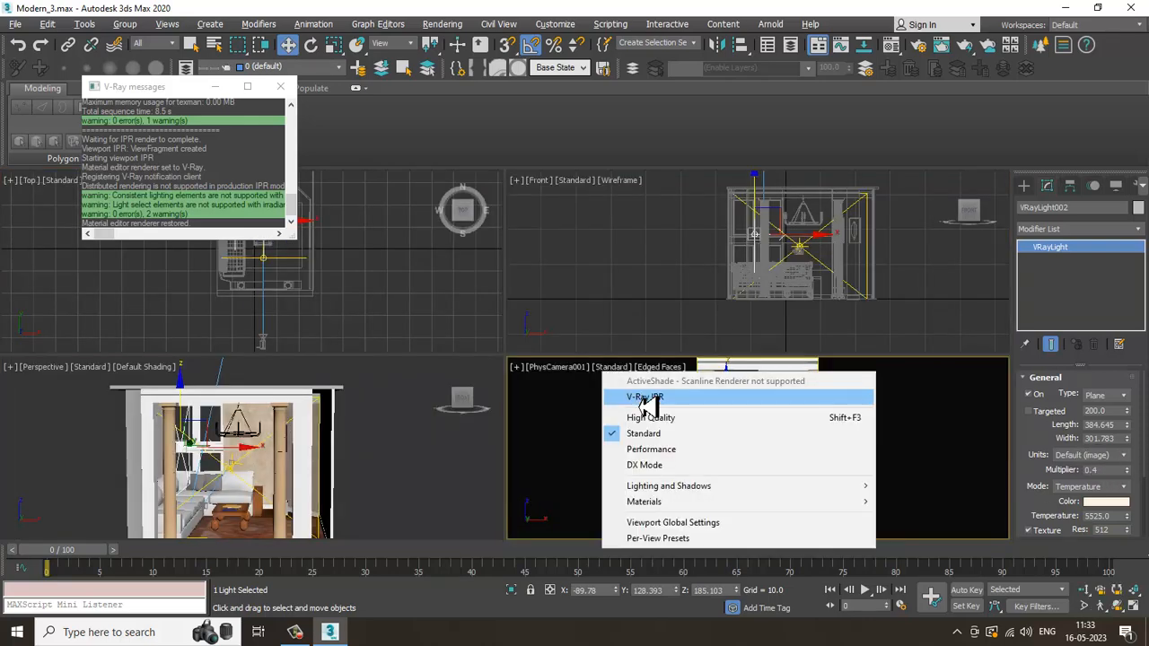
pyautogui.click(649, 403)
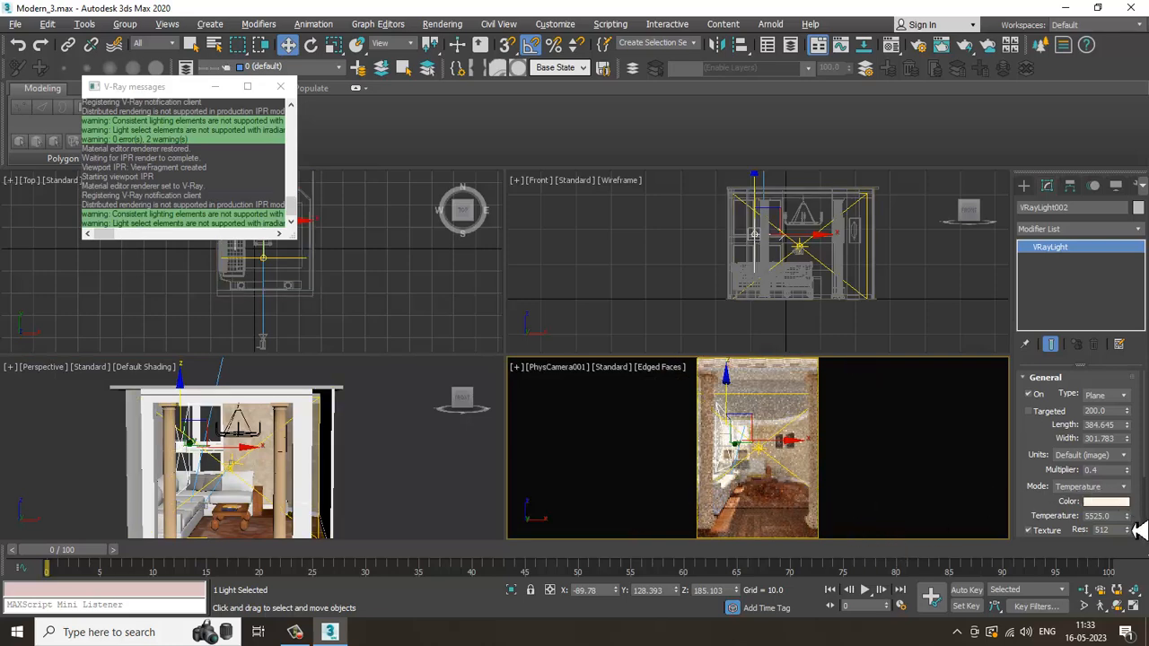
# Step: Warm the sofa-side plane light to a temperature of about 4365 and set its multiplier to 0.2
pyautogui.moveTo(1136, 529); pyautogui.dragTo(1145, 542)
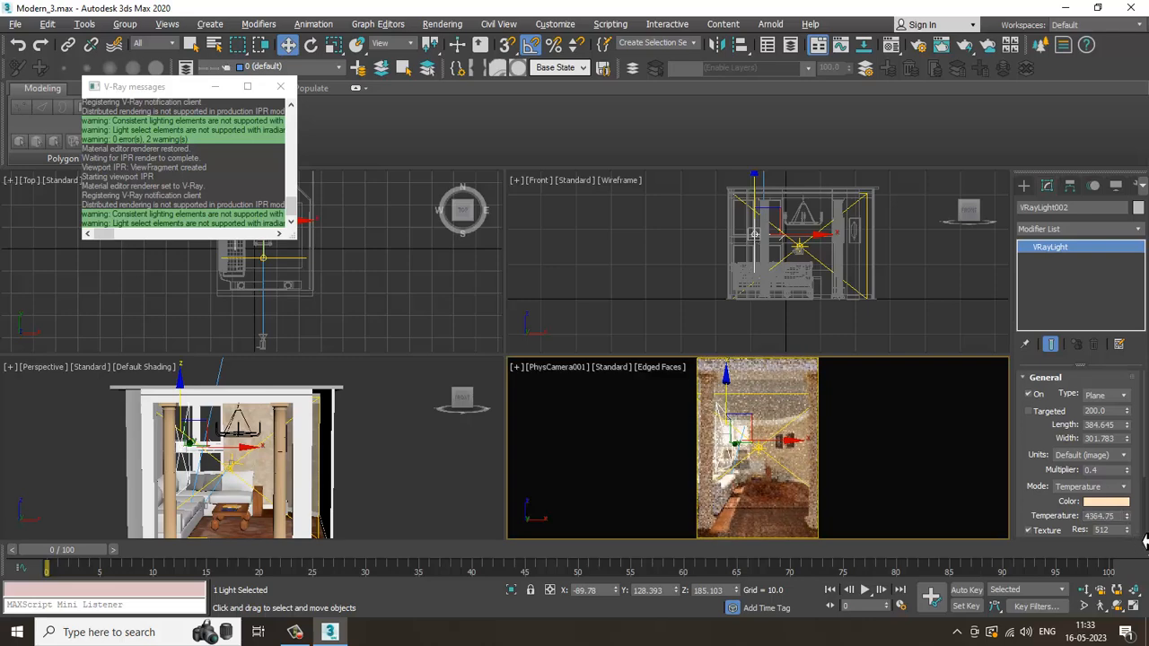
pyautogui.moveTo(1105, 470); pyautogui.dragTo(1031, 477)
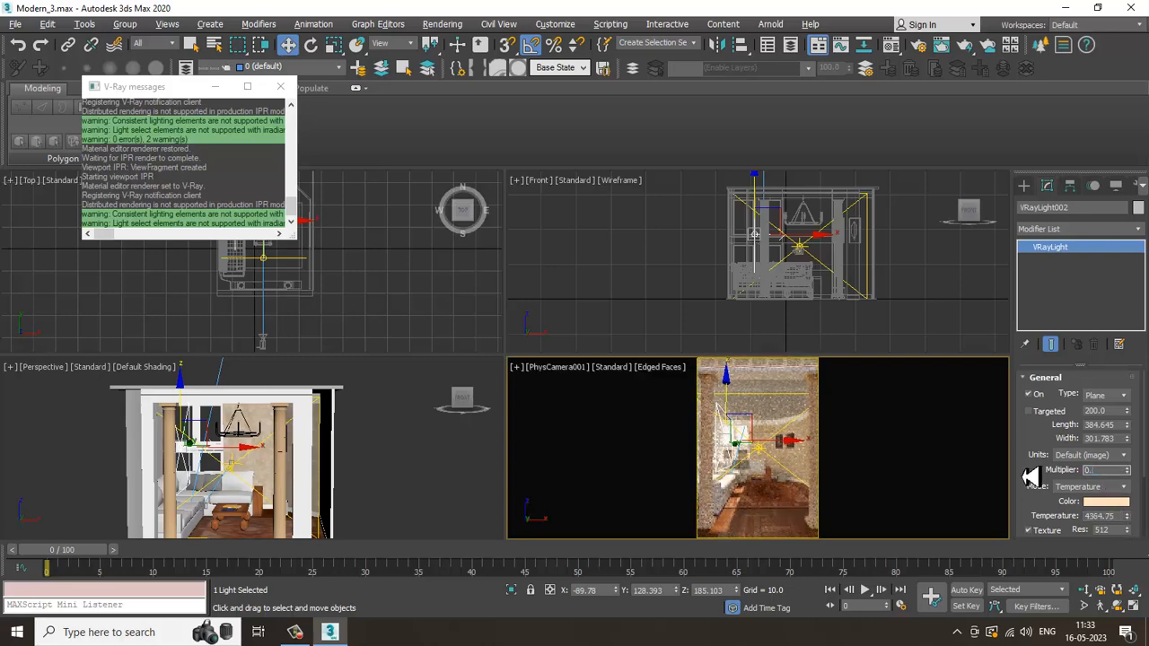
pyautogui.press('Return')
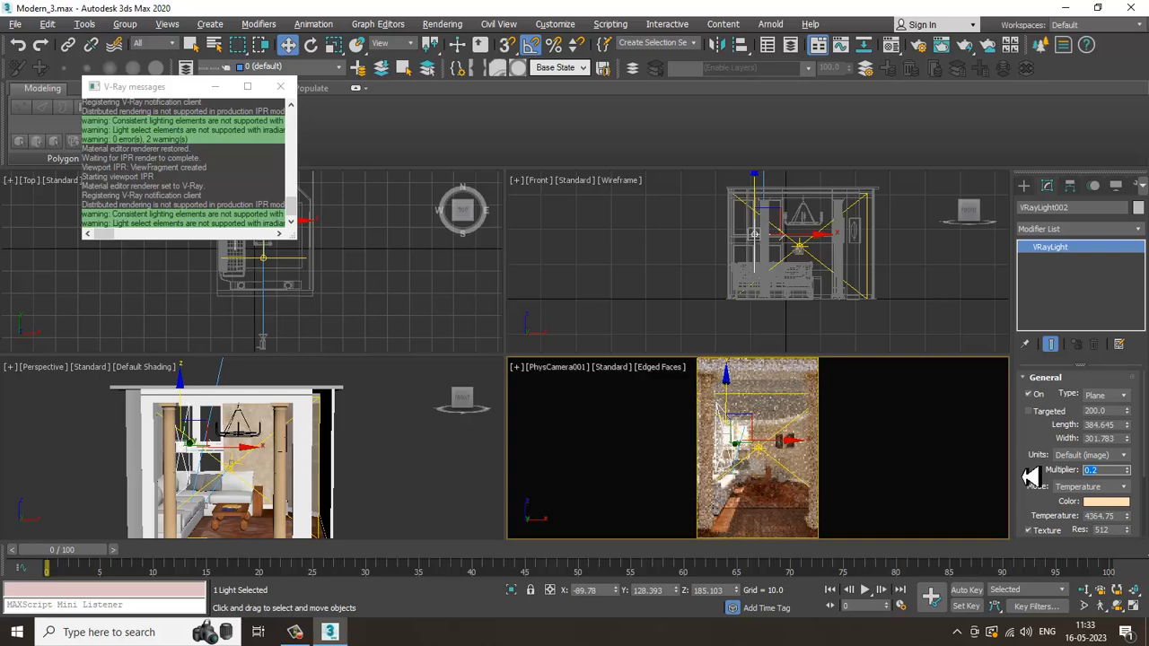
# Step: Switch to the Slate Material Editor and open the parameters of the floor material
pyautogui.click(769, 540)
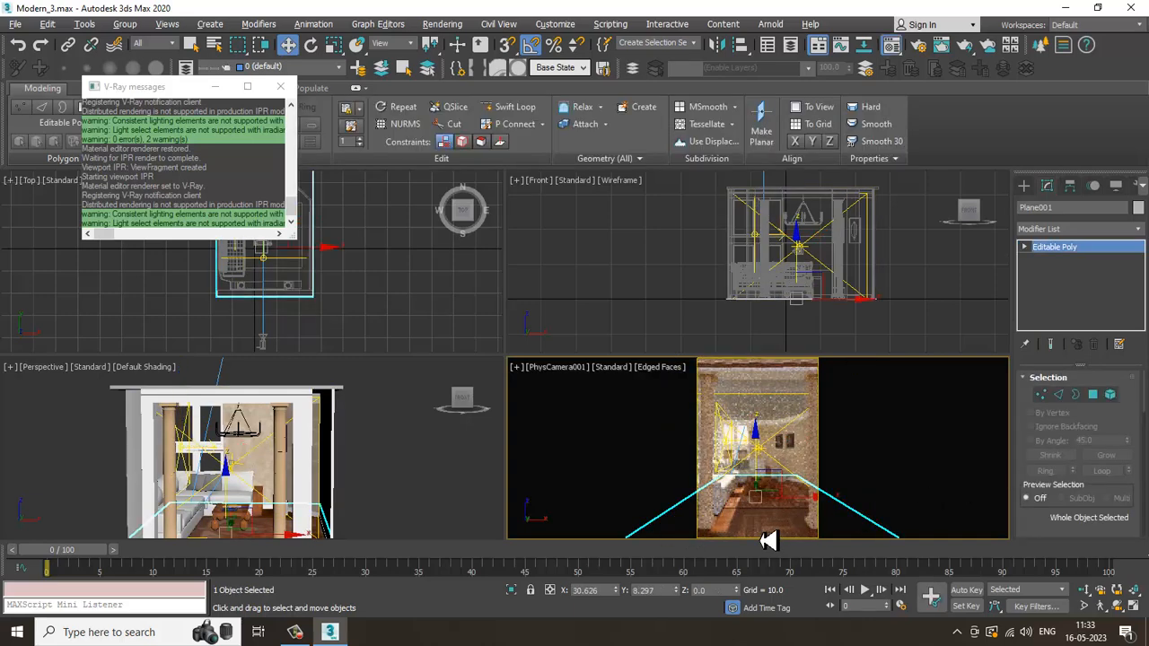
pyautogui.press('m')
pyautogui.click(788, 89)
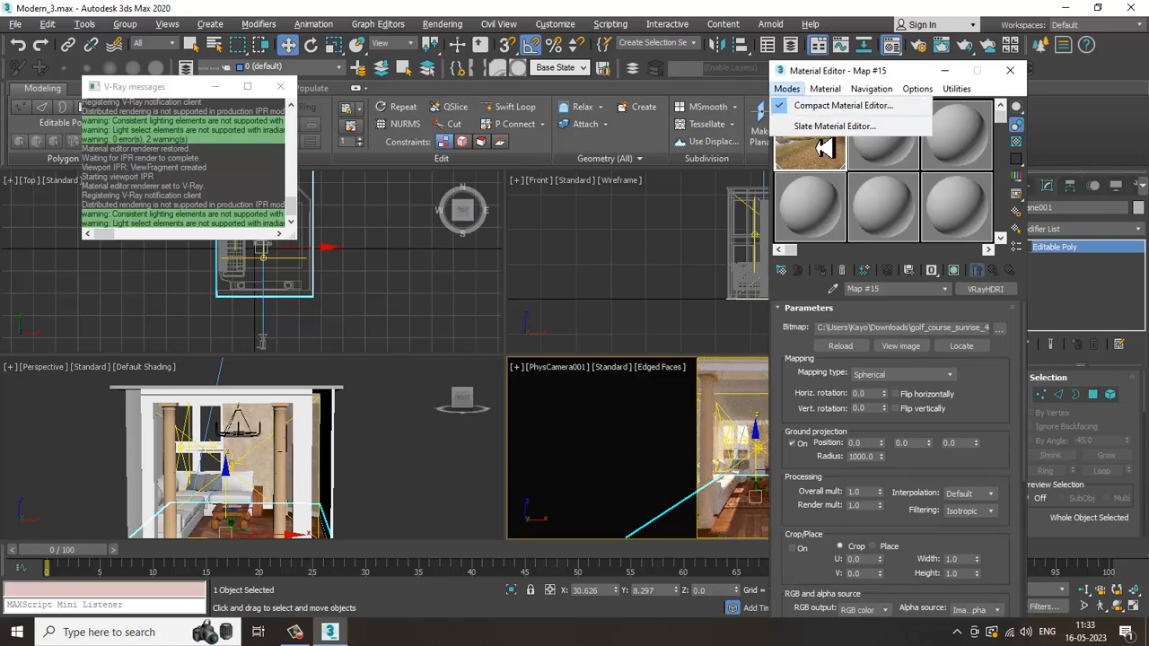
pyautogui.click(822, 127)
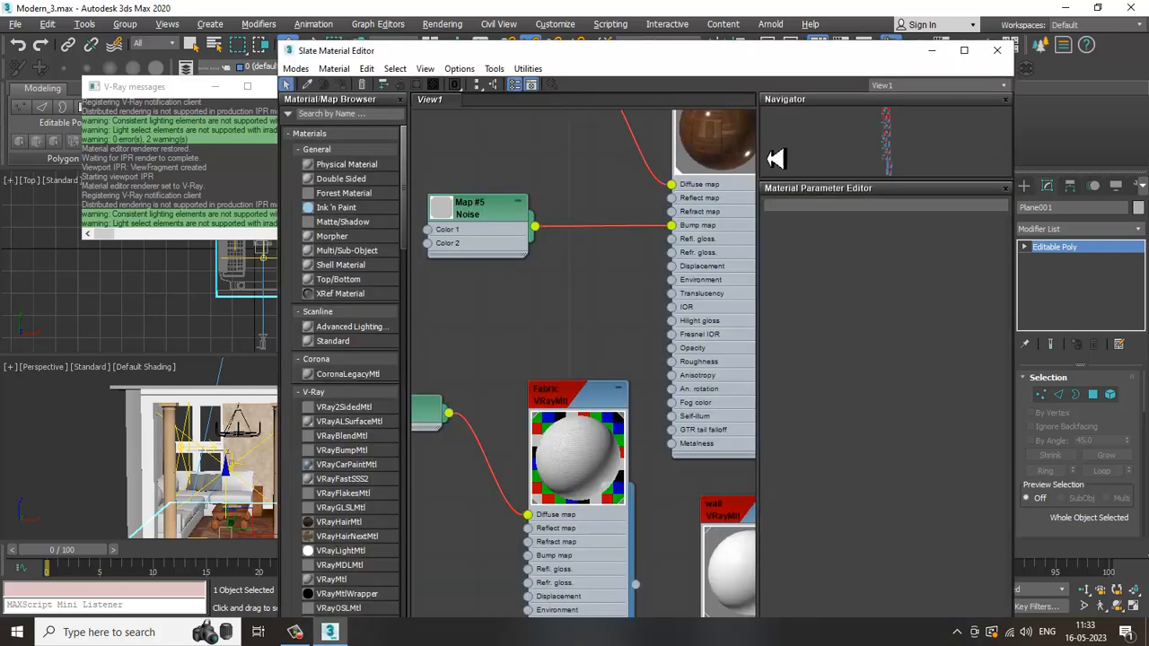
pyautogui.moveTo(643, 231); pyautogui.dragTo(615, 362, button='middle')
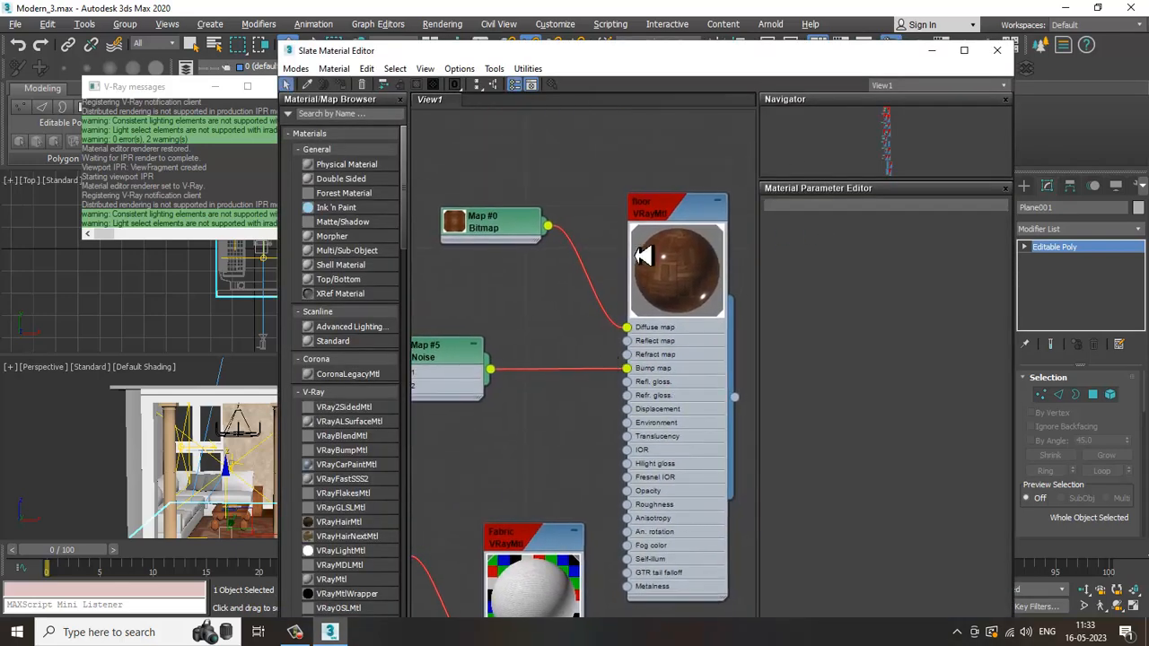
pyautogui.doubleClick(677, 208)
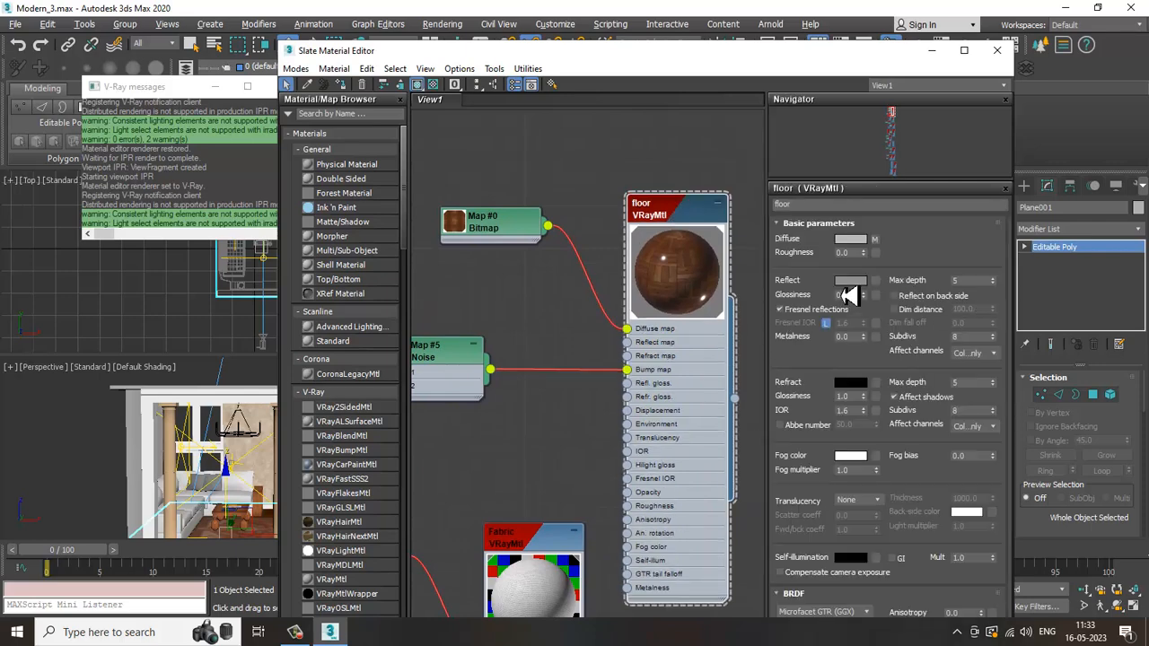
# Step: Brighten the floor material's reflection colour to a light grey and minimize the material editor
pyautogui.click(849, 281)
pyautogui.moveTo(428, 128); pyautogui.dragTo(429, 167)
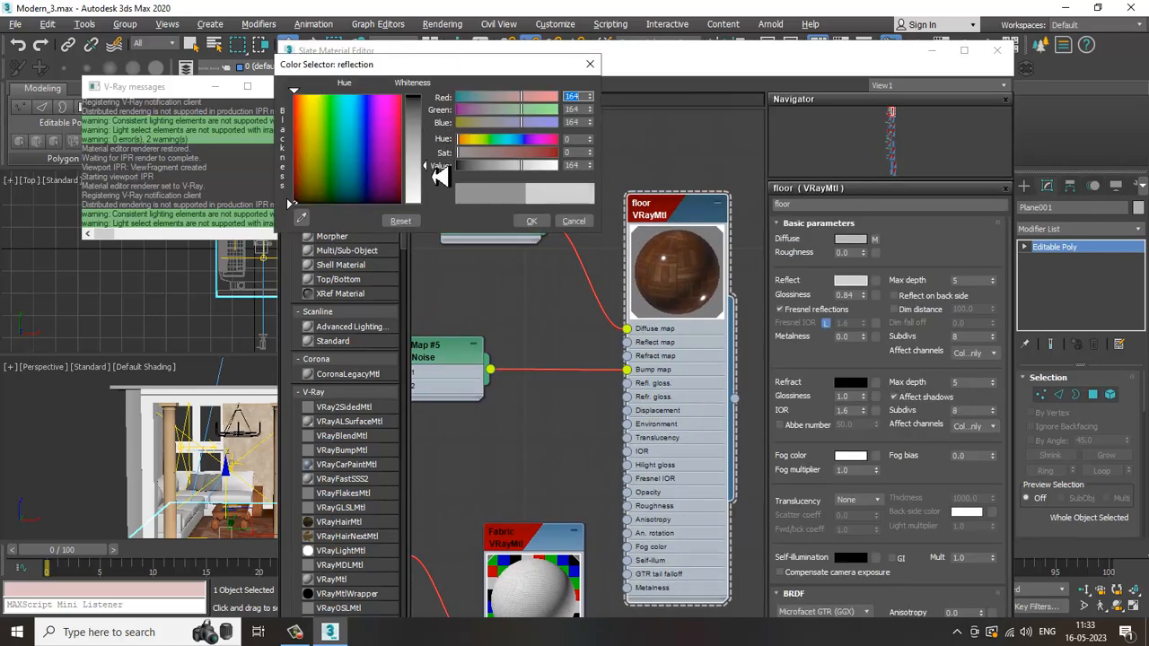
pyautogui.click(542, 225)
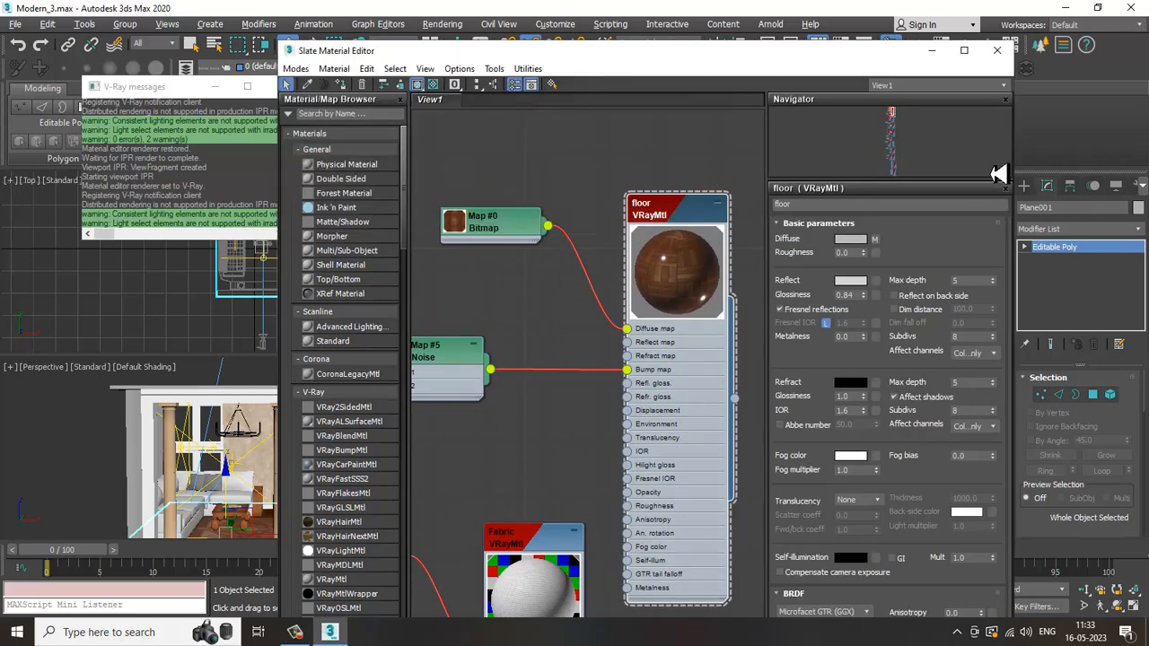
pyautogui.click(934, 51)
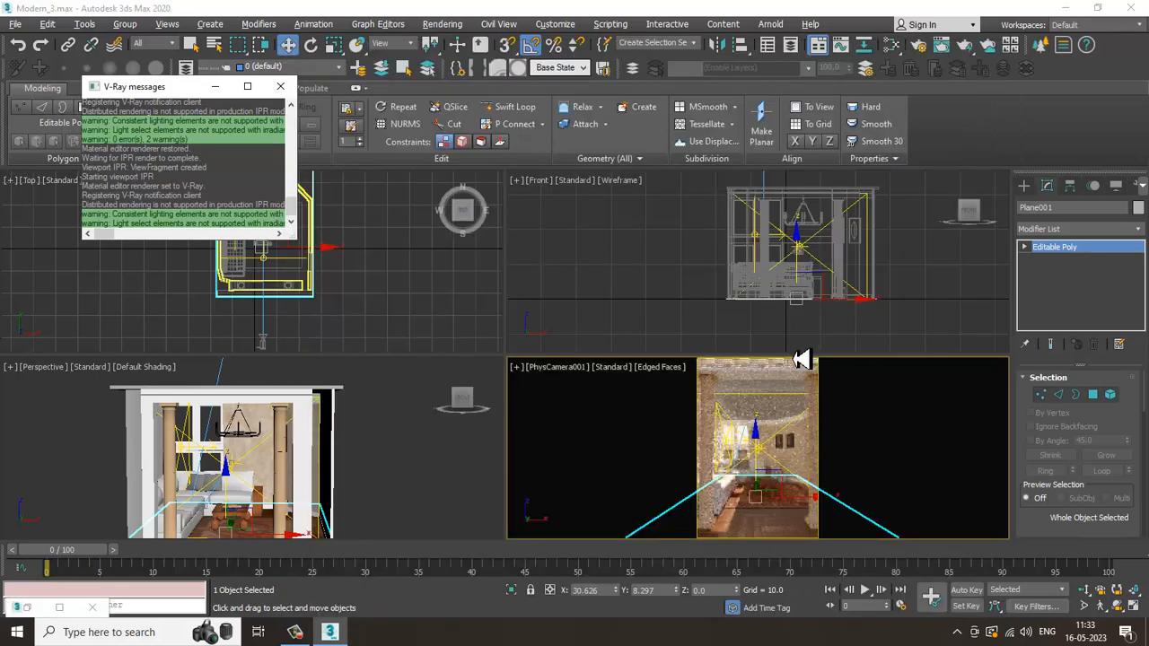
# Step: Reopen the material editor and open the parameters of the "Collumn text" material
pyautogui.click(776, 405)
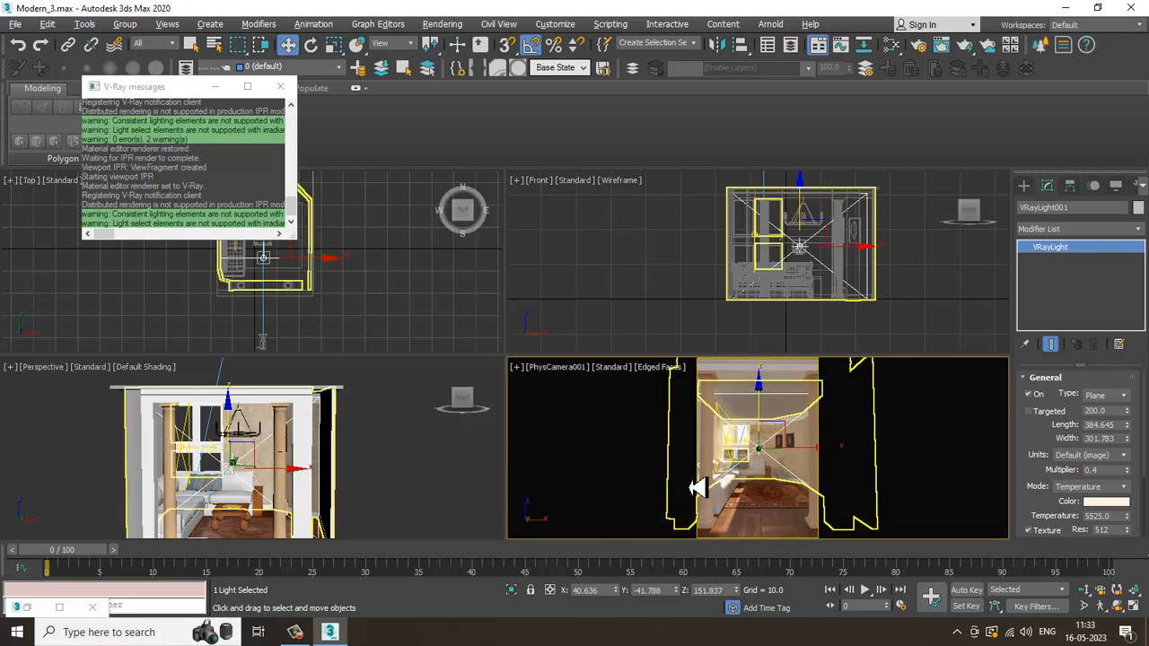
pyautogui.press('m')
pyautogui.moveTo(674, 534); pyautogui.dragTo(638, 144, button='middle')
pyautogui.moveTo(598, 466); pyautogui.dragTo(618, 200, button='middle')
pyautogui.scroll(-2, 611, 315)
pyautogui.moveTo(635, 420); pyautogui.dragTo(597, 281, button='middle')
pyautogui.moveTo(634, 486); pyautogui.dragTo(530, 377, button='middle')
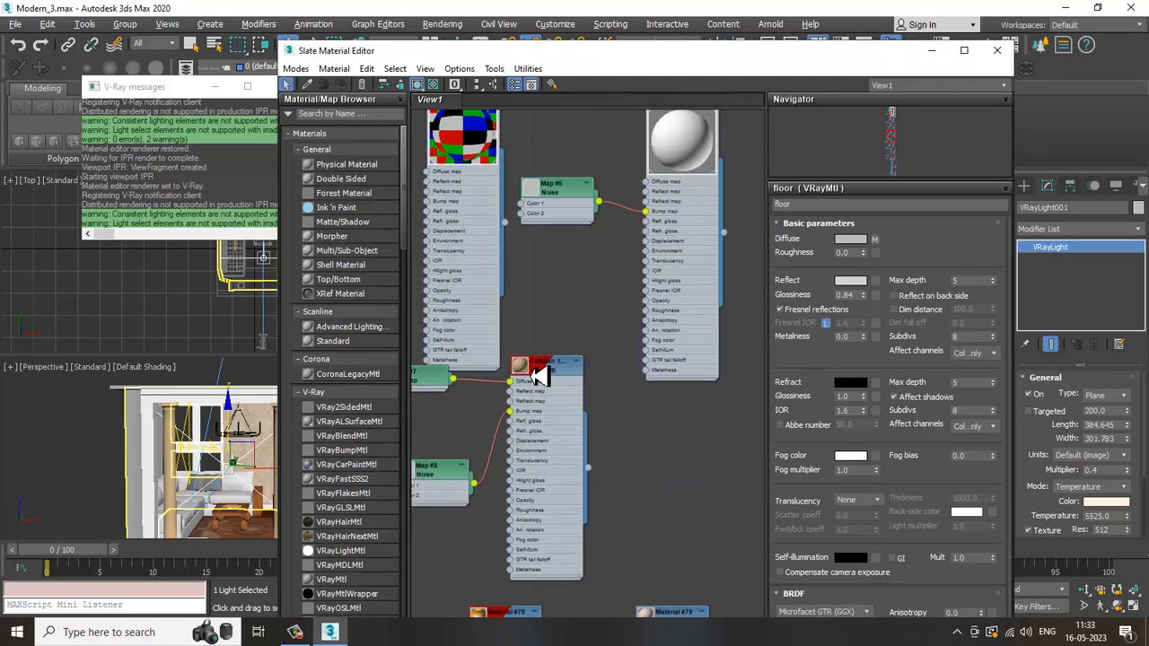
pyautogui.doubleClick(537, 375)
# Step: Raise the column material's reflection colour from black to a dark grey and minimize the material editor
pyautogui.click(850, 281)
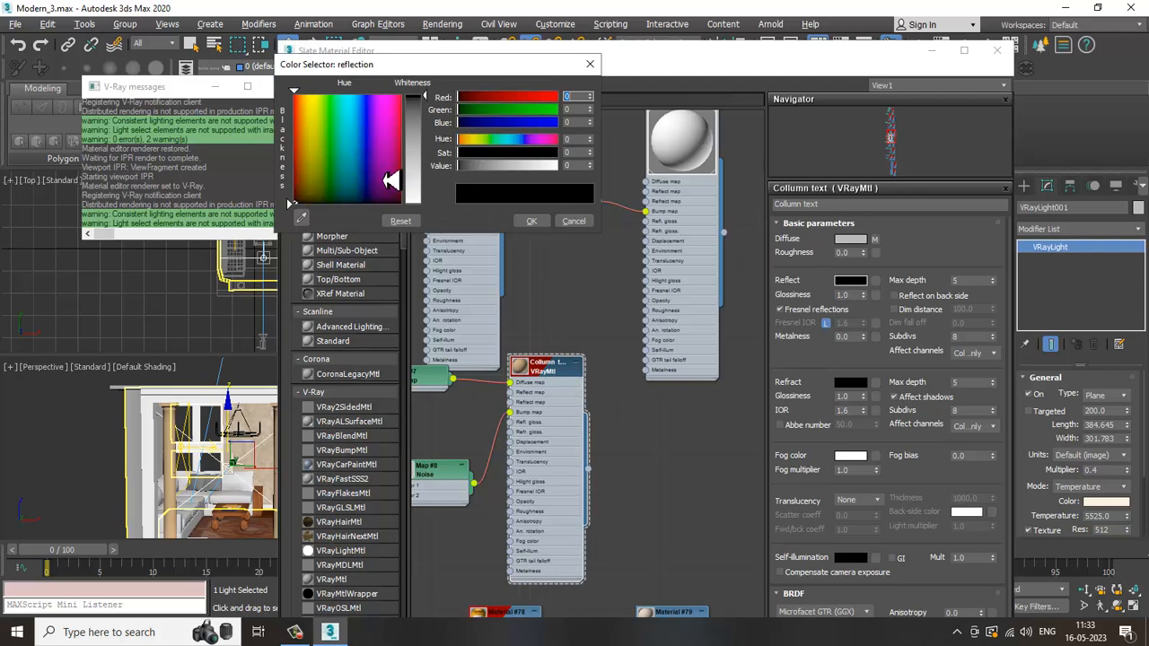
pyautogui.moveTo(434, 105); pyautogui.dragTo(442, 126)
pyautogui.click(531, 221)
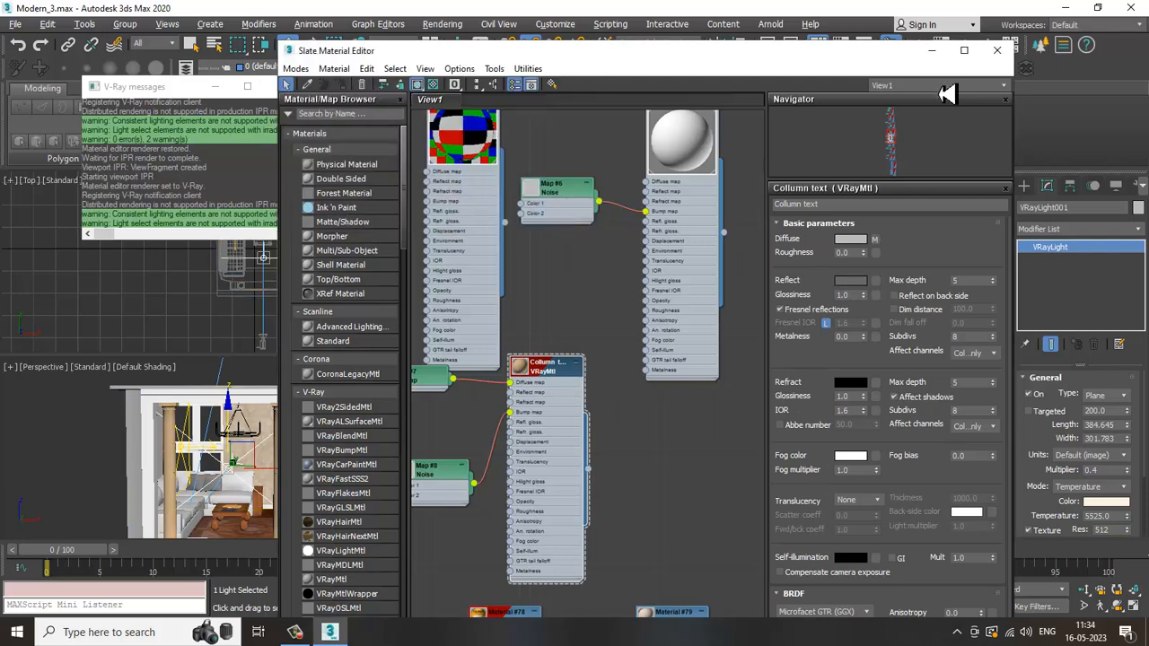
pyautogui.click(933, 51)
# Step: Render the PhysCamera001 view to check the lighting and close the V-Ray frame buffer
pyautogui.click(876, 424)
pyautogui.hotkey('shift', 'q')
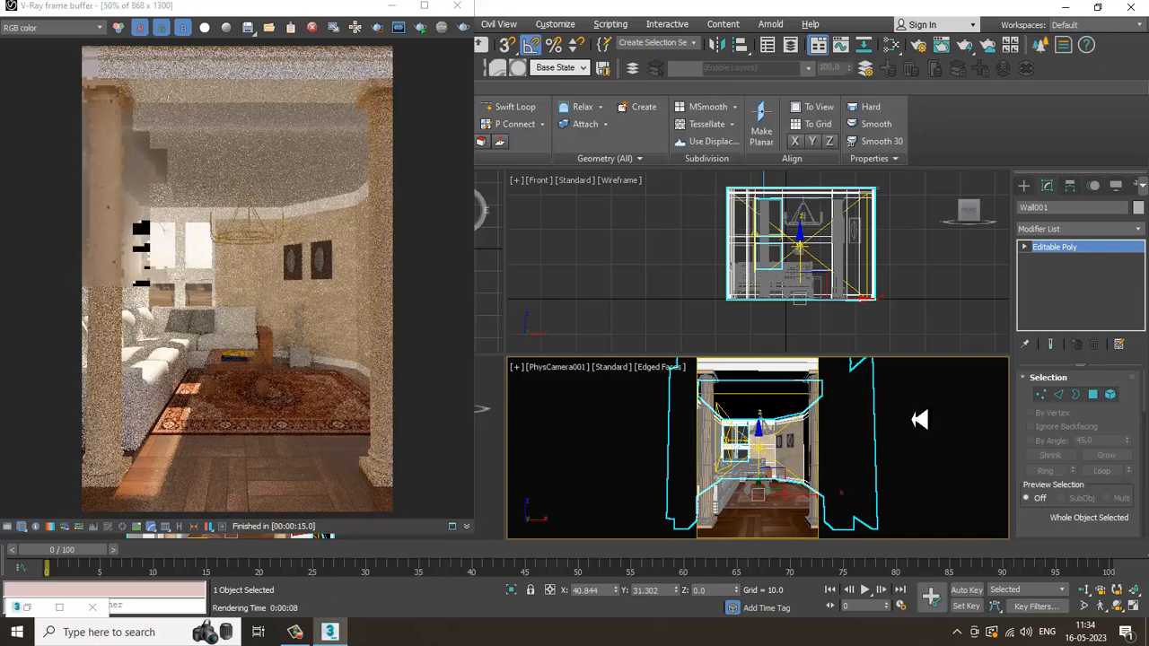
pyautogui.click(457, 5)
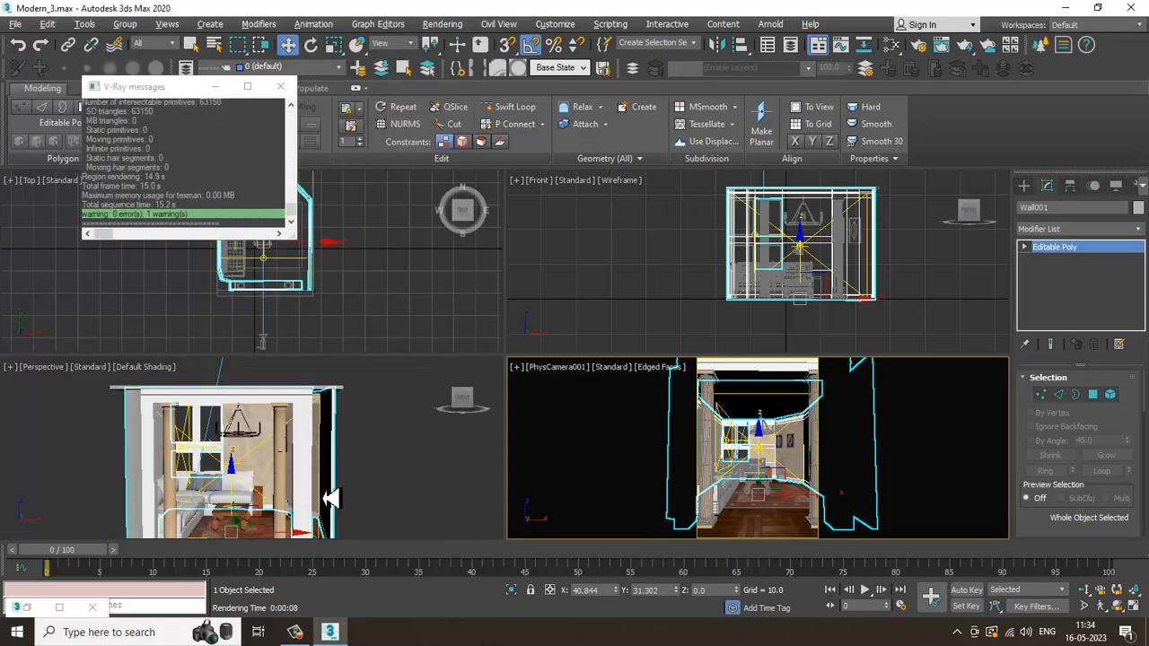
# Step: Show the perspective view in wireframe and scale the large front plane light uniformly down to about 82 percent
pyautogui.click(606, 370)
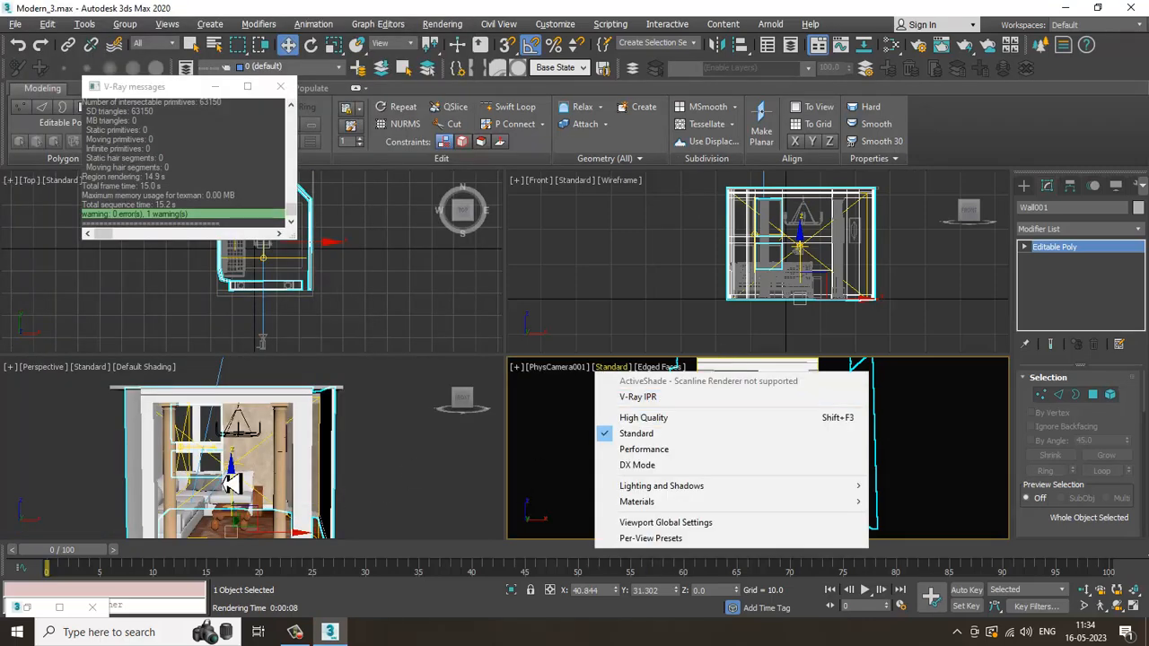
pyautogui.click(184, 446)
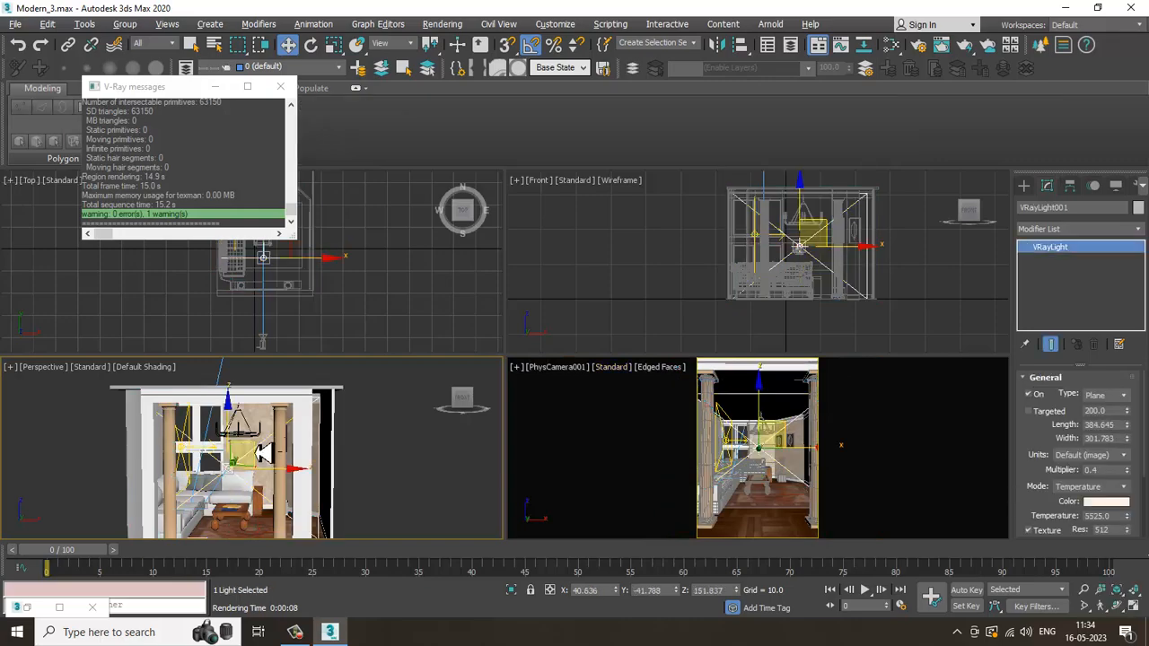
pyautogui.keyDown('alt'); pyautogui.moveTo(258, 453); pyautogui.dragTo(274, 472, button='middle'); pyautogui.keyUp('alt')
pyautogui.press('F3')
pyautogui.moveTo(236, 436)
pyautogui.keyDown('alt'); pyautogui.mouseDown(button='middle')
pyautogui.moveTo(213, 469)
pyautogui.moveTo(187, 431)
pyautogui.moveTo(252, 408)
pyautogui.moveTo(249, 385)
pyautogui.mouseUp(button='middle'); pyautogui.keyUp('alt')
pyautogui.click(171, 414)
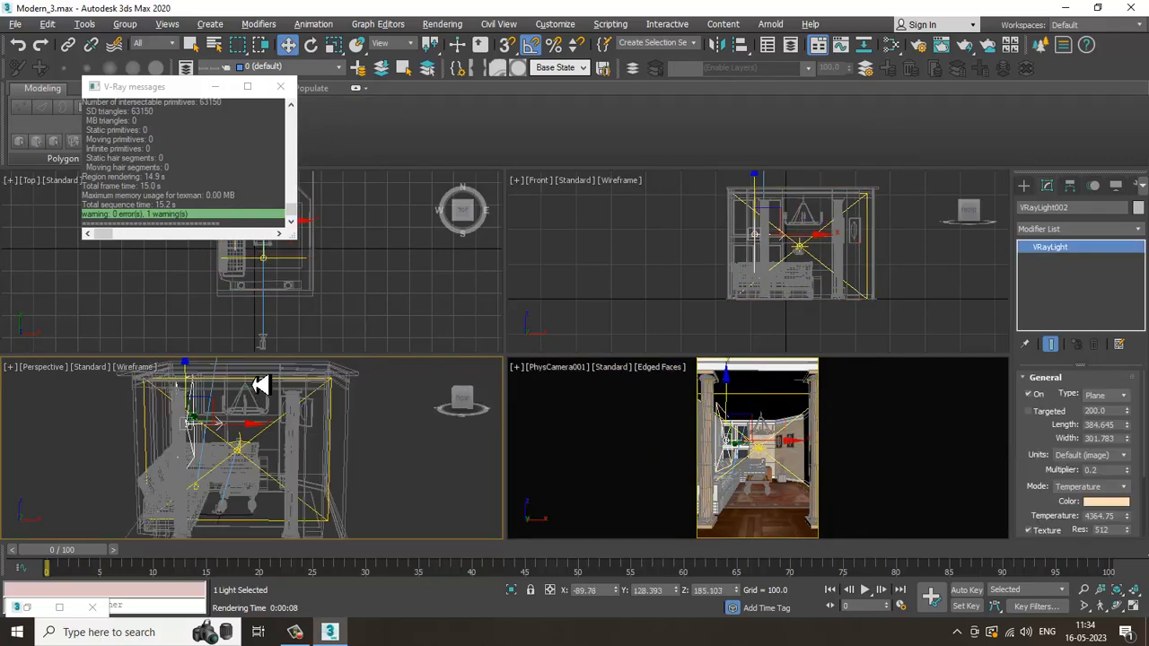
pyautogui.click(244, 461)
pyautogui.press('r')
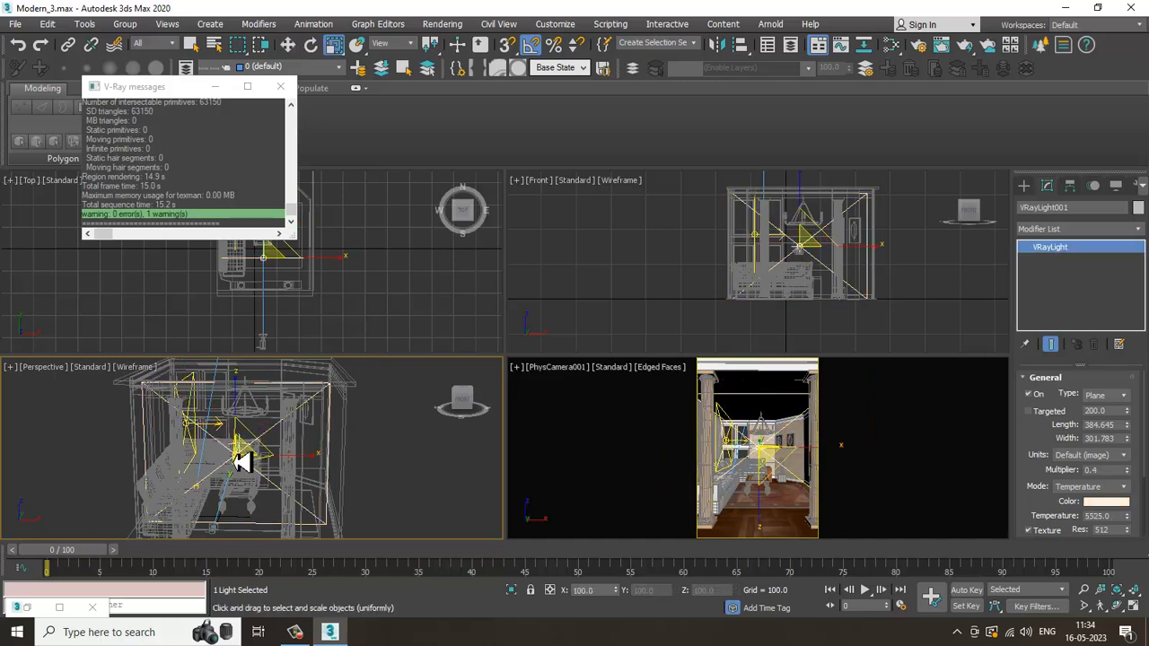
pyautogui.moveTo(245, 461); pyautogui.dragTo(251, 479)
pyautogui.keyDown('alt'); pyautogui.moveTo(252, 479); pyautogui.dragTo(228, 497, button='middle'); pyautogui.keyUp('alt')
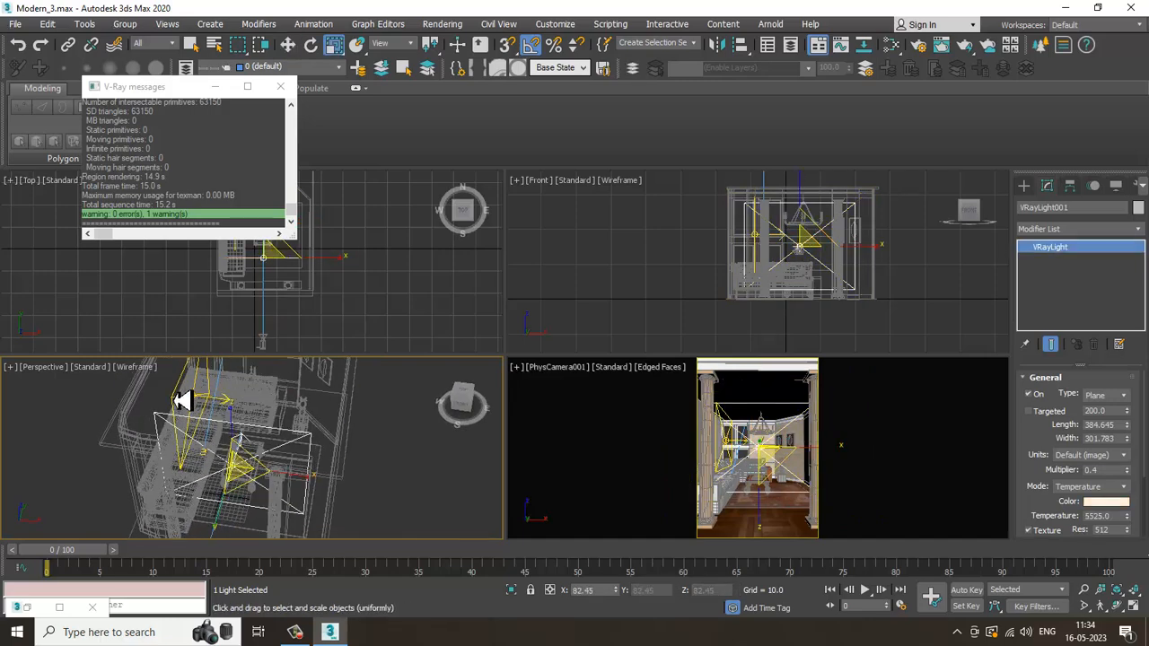
# Step: Move the sofa-side plane light across to the middle of the room, at about X 38
pyautogui.click(184, 400)
pyautogui.press('w')
pyautogui.keyDown('alt'); pyautogui.moveTo(183, 401); pyautogui.dragTo(246, 449, button='middle'); pyautogui.keyUp('alt')
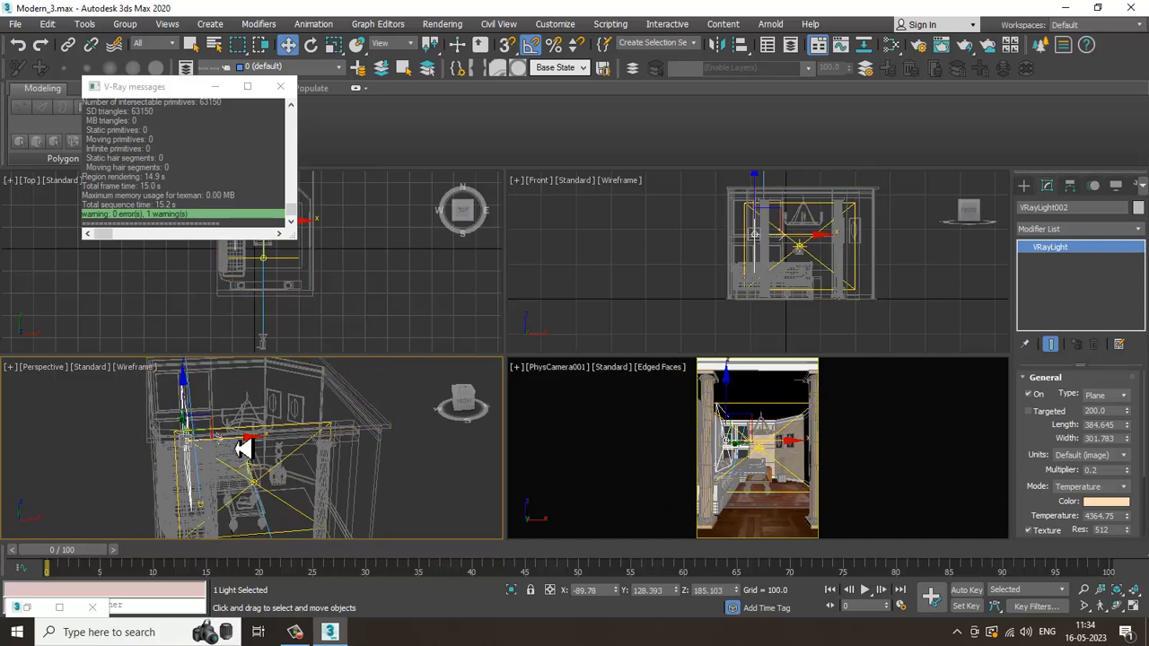
pyautogui.moveTo(289, 447); pyautogui.dragTo(299, 445)
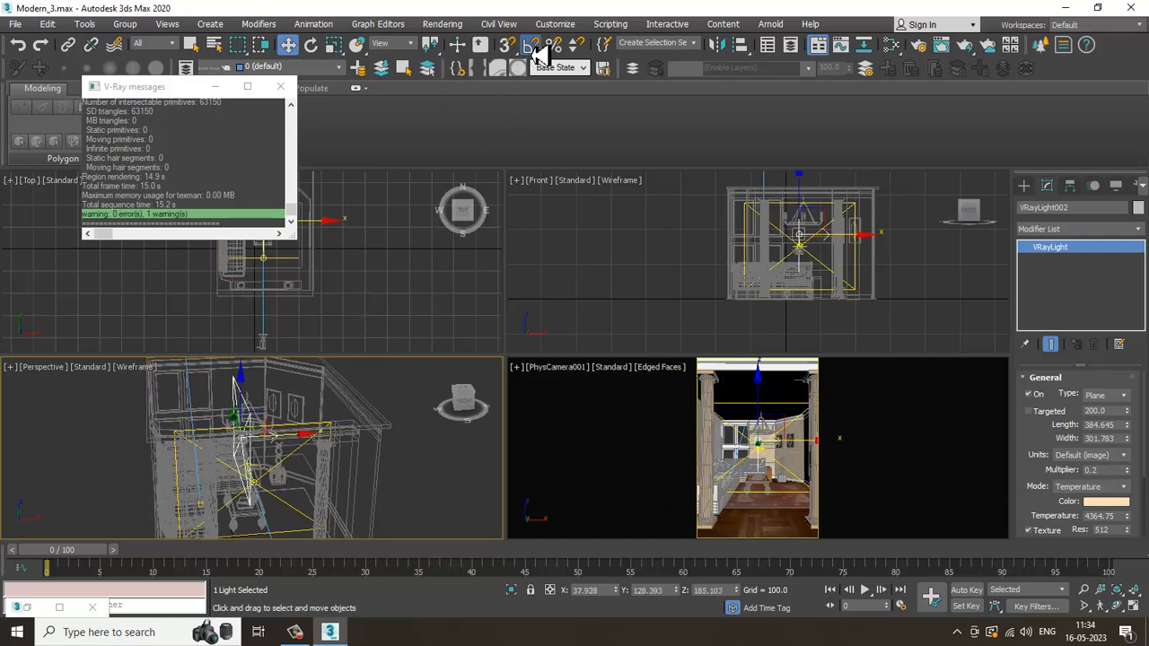
# Step: Rotate the moved plane light to an X angle of about 44 degrees so it tilts downward
pyautogui.press('e')
pyautogui.moveTo(205, 411); pyautogui.dragTo(272, 389)
pyautogui.keyDown('alt'); pyautogui.moveTo(275, 390); pyautogui.dragTo(340, 392, button='middle'); pyautogui.keyUp('alt')
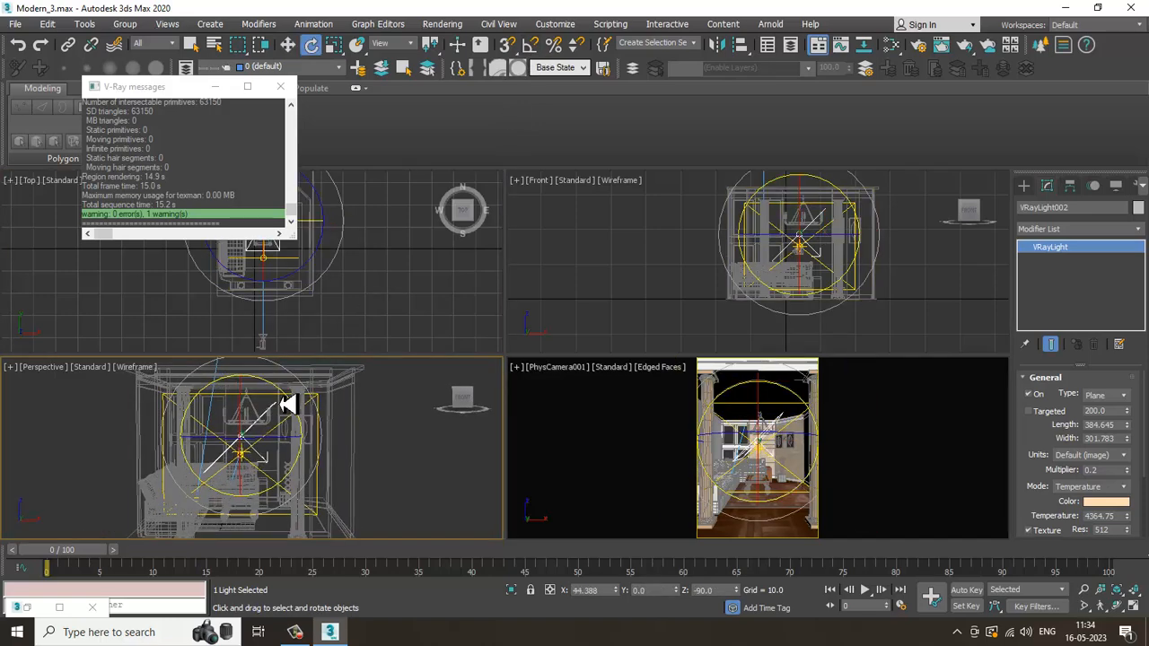
# Step: Shift the tilted plane light slightly away from the sofa and steepen its X angle to about 66 degrees
pyautogui.press('w')
pyautogui.moveTo(281, 458); pyautogui.dragTo(333, 440)
pyautogui.keyDown('alt'); pyautogui.moveTo(333, 441); pyautogui.dragTo(363, 416, button='middle'); pyautogui.keyUp('alt')
pyautogui.moveTo(327, 444); pyautogui.dragTo(306, 404)
pyautogui.press('e')
# Step: Restart the V-Ray IPR preview in the PhysCamera001 view
pyautogui.click(599, 368)
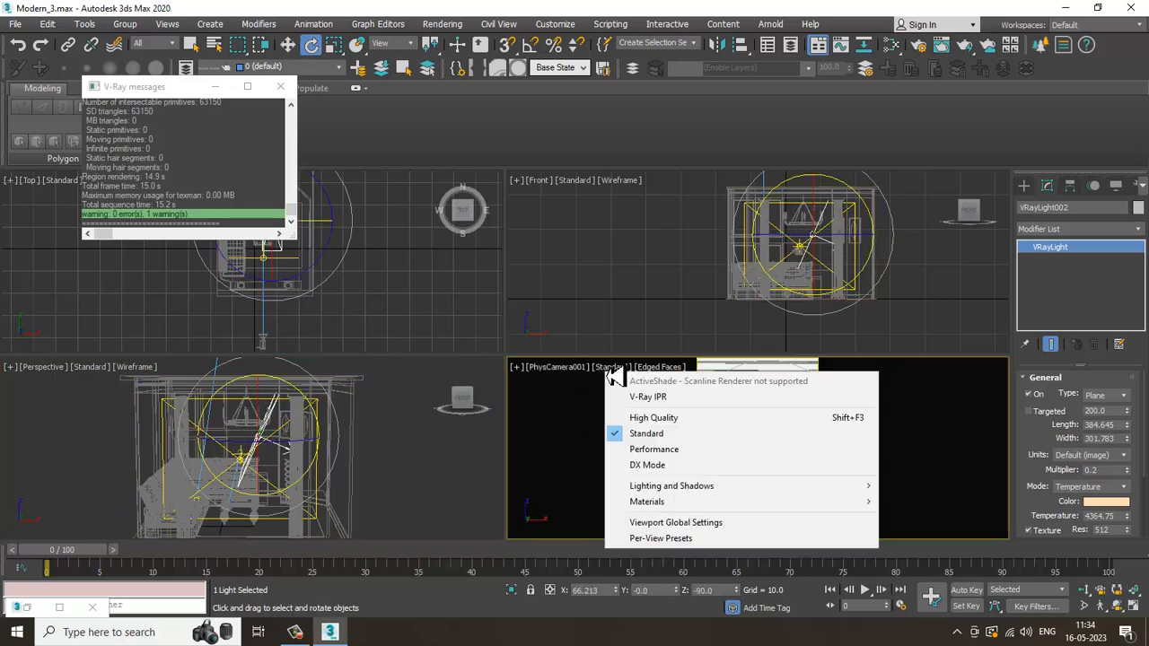
pyautogui.click(650, 406)
pyautogui.click(640, 389)
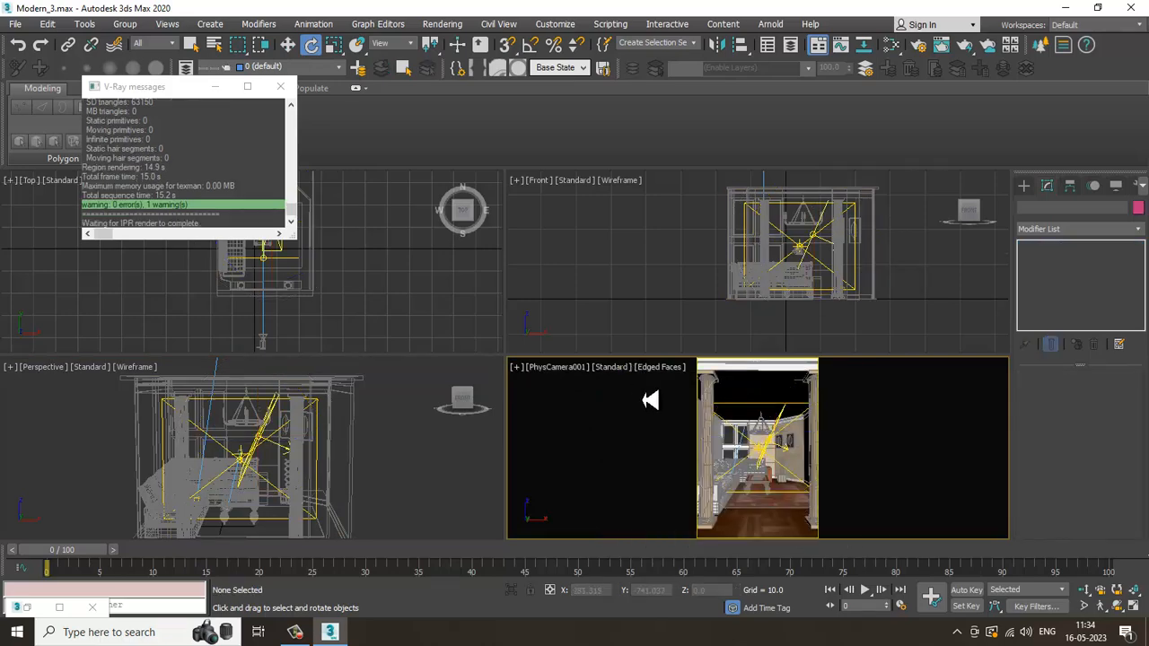
pyautogui.click(619, 367)
pyautogui.click(655, 408)
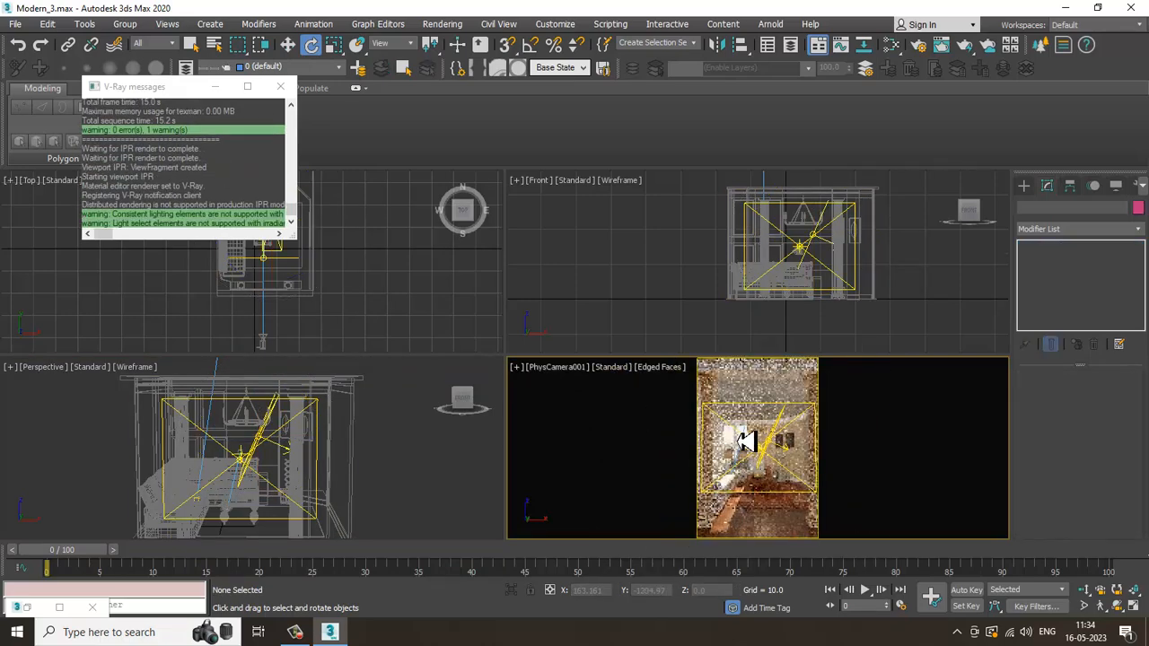
# Step: Select the tilted plane light and set its multiplier to 0.2
pyautogui.click(269, 446)
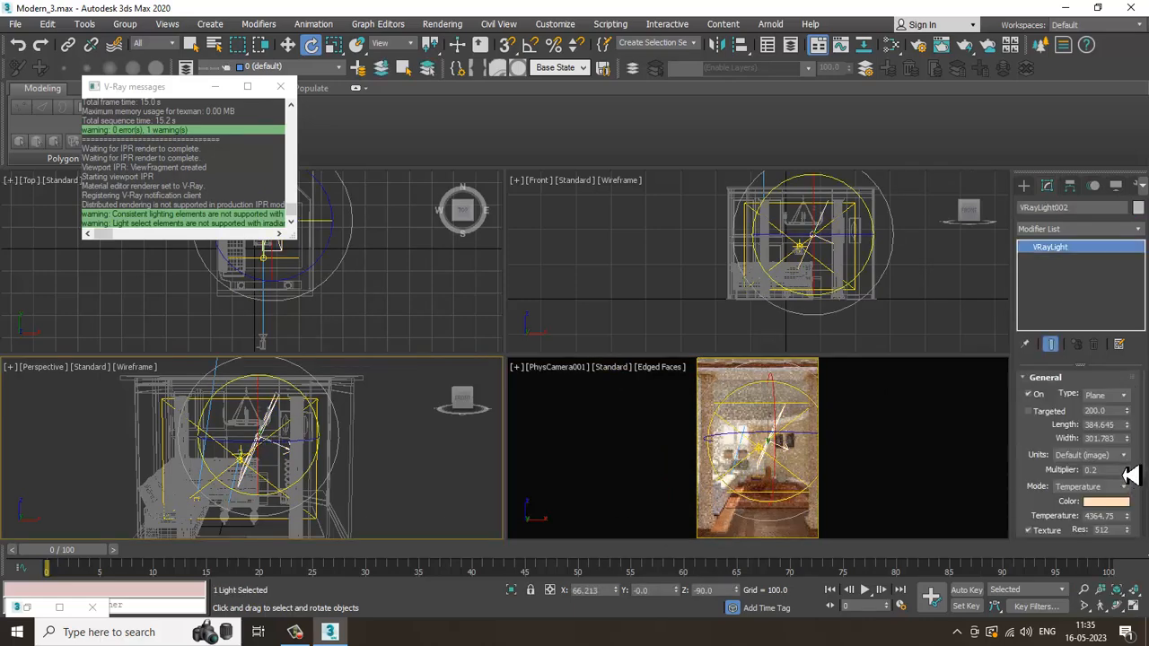
pyautogui.moveTo(1127, 475); pyautogui.dragTo(1041, 475)
pyautogui.write('2')
pyautogui.press('Return')
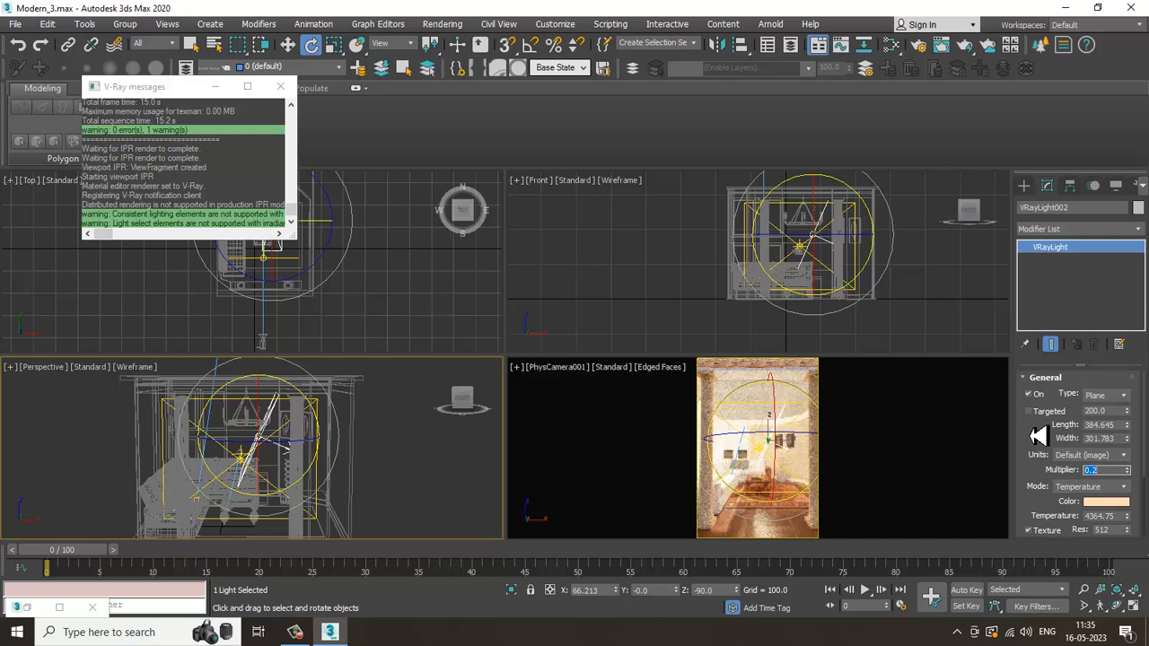
# Step: Disable Cast shadows and No decay in the tilted plane light's options
pyautogui.moveTo(1039, 436); pyautogui.dragTo(1038, 305)
pyautogui.click(1045, 484)
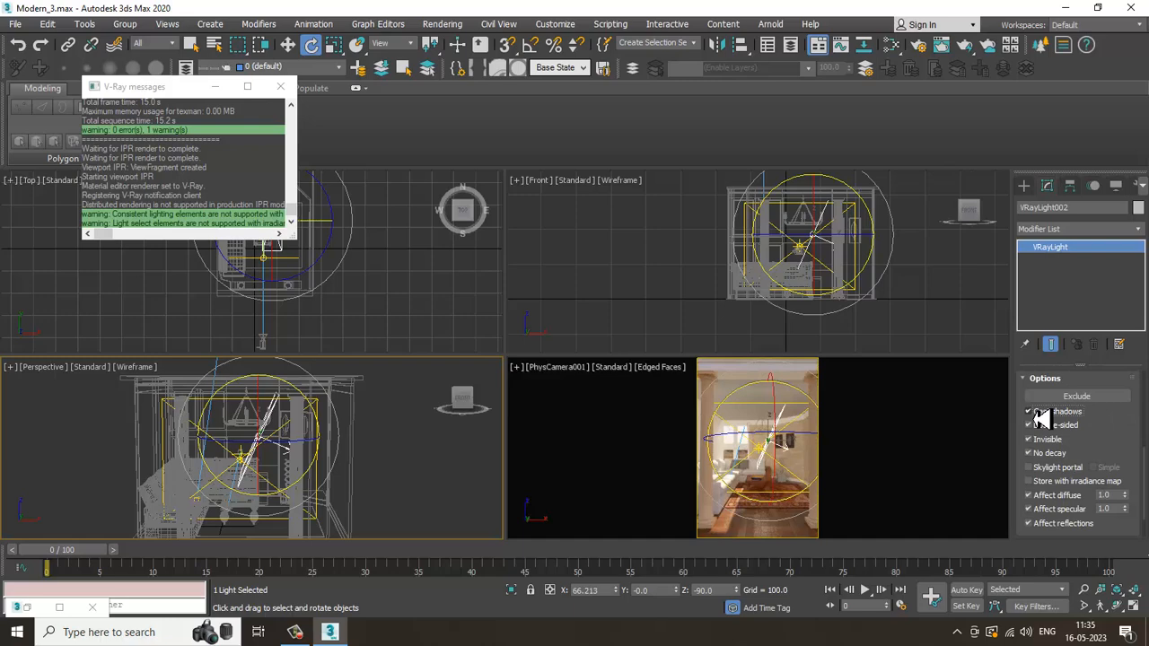
pyautogui.click(1033, 411)
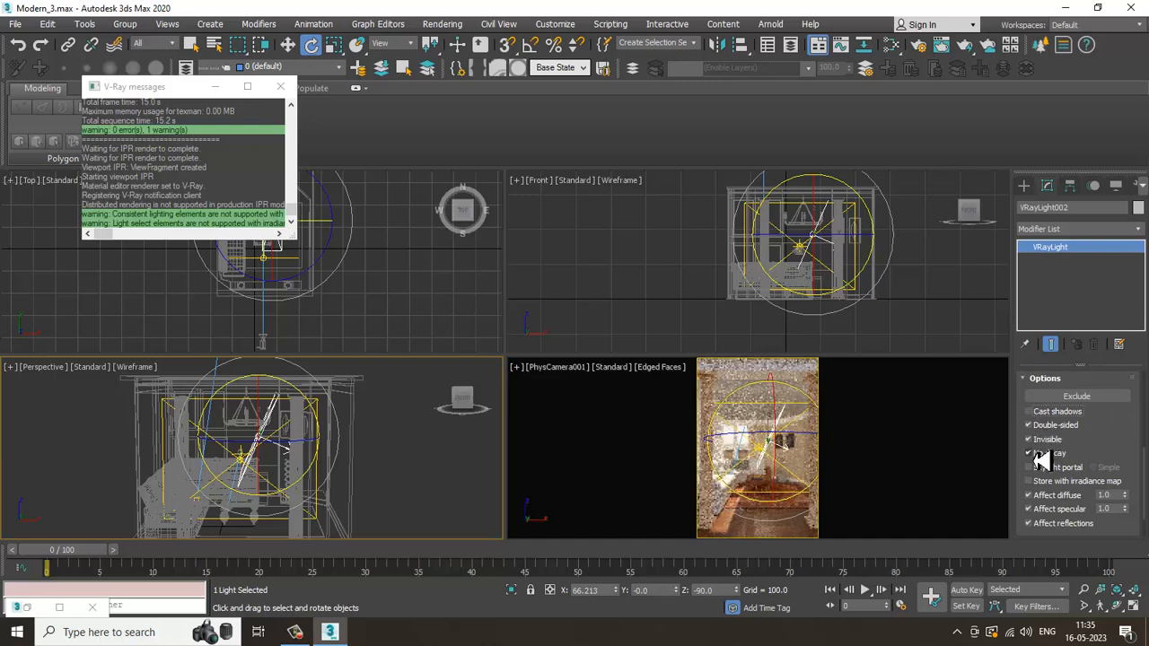
pyautogui.click(1037, 455)
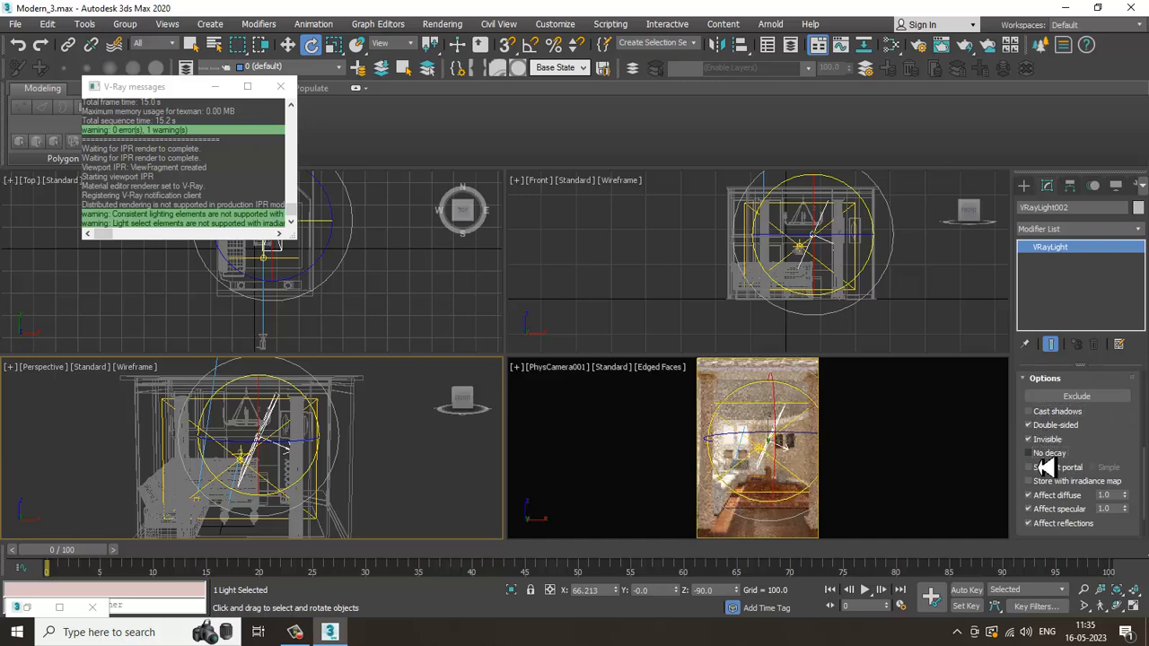
# Step: Enable No decay and disable Double-sided in the tilted plane light's options
pyautogui.click(1038, 455)
pyautogui.click(1036, 424)
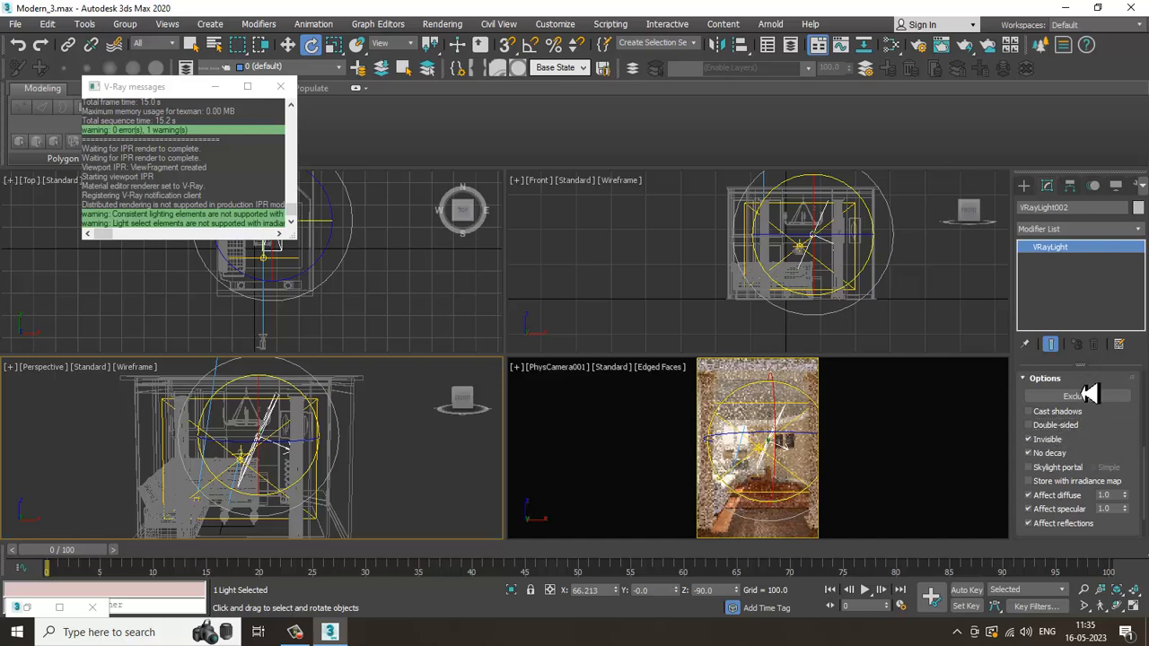
pyautogui.scroll(5, 1089, 395)
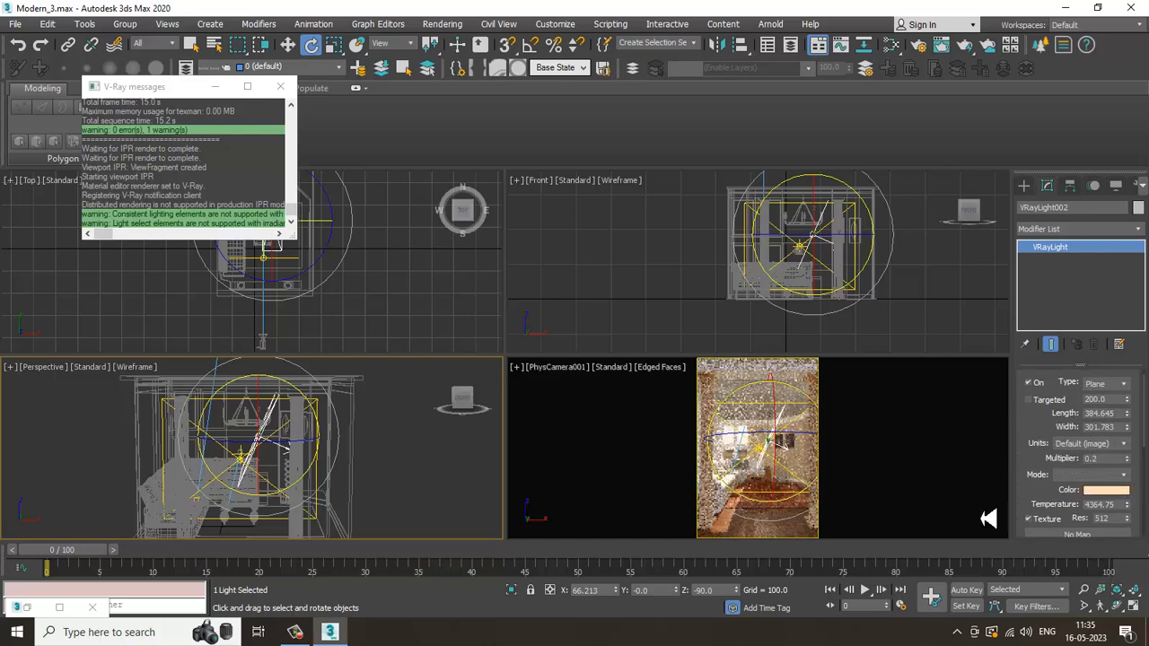
# Step: Set the tilted plane light's multiplier to 0.23 and clear the selection
pyautogui.click(295, 632)
pyautogui.click(295, 632)
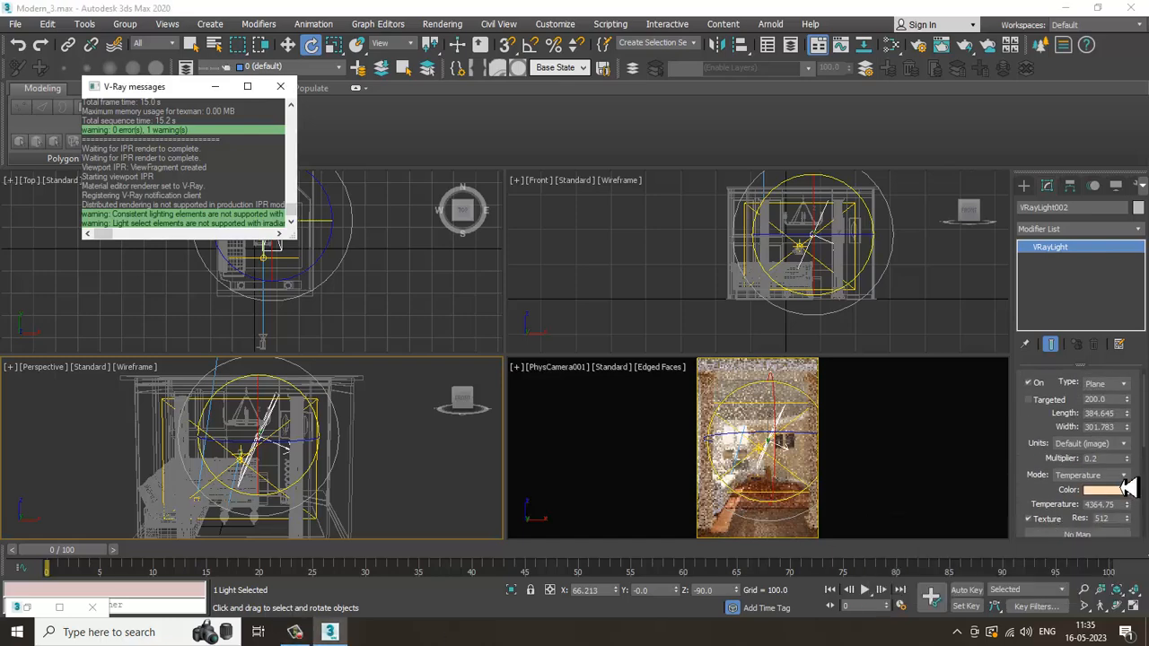
pyautogui.click(1126, 456)
pyautogui.doubleClick(1095, 458)
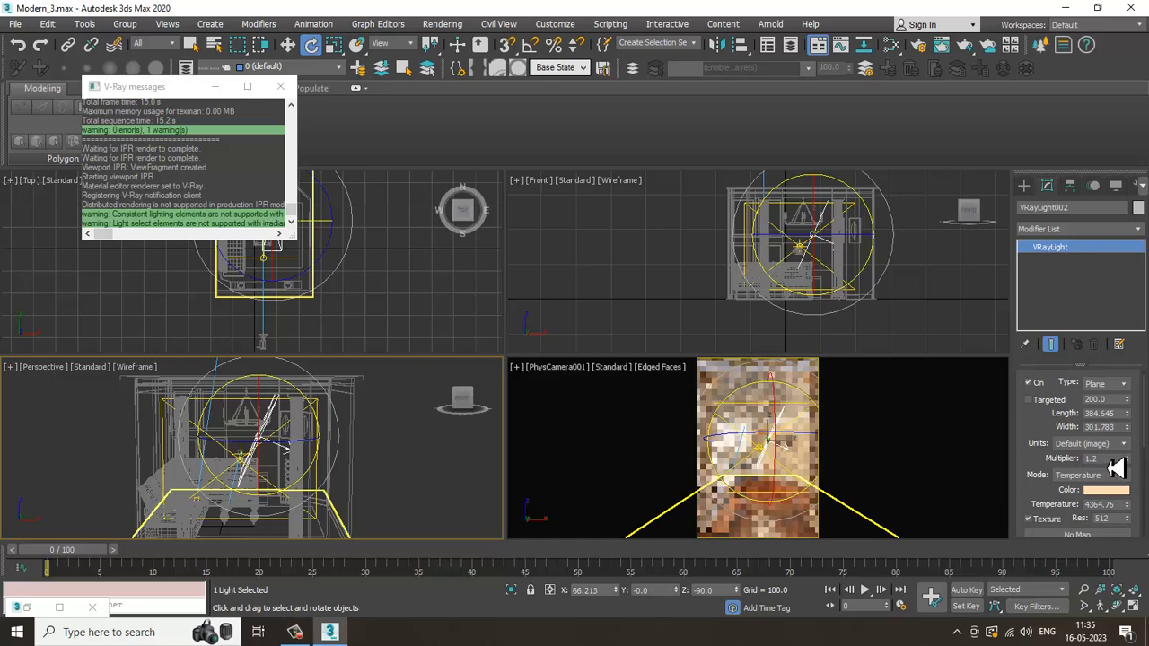
pyautogui.write('0.3')
pyautogui.press('Return')
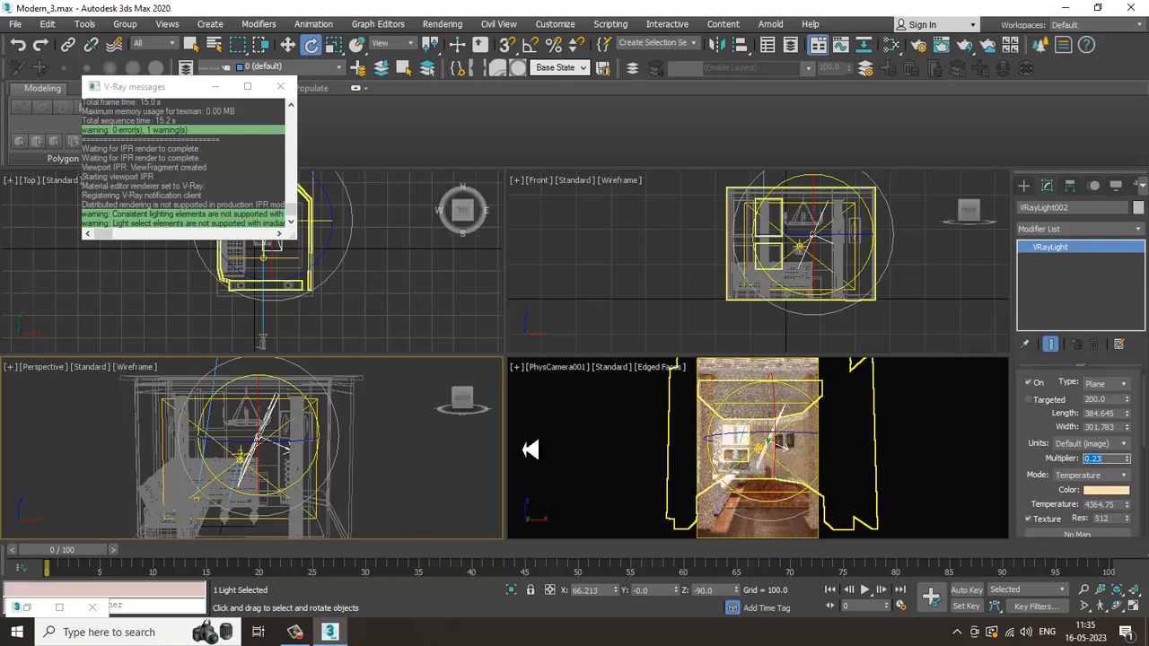
pyautogui.click(451, 437)
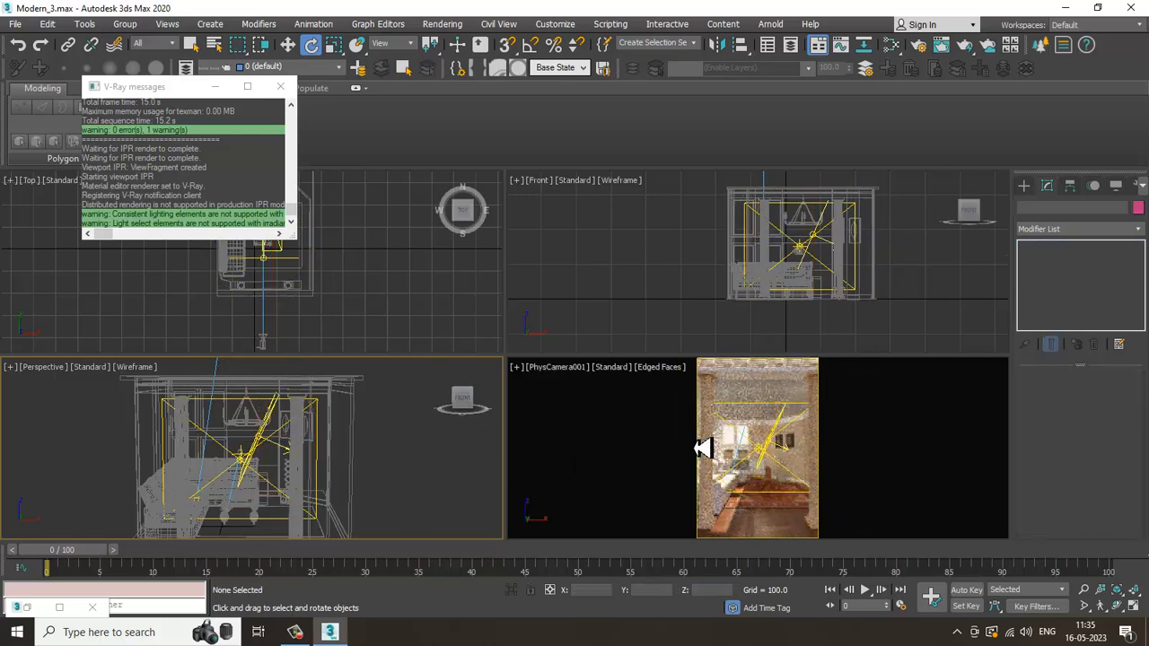
# Step: Run a test render of the PhysCamera001 view, stop it during the prepass, and close the frame buffer
pyautogui.hotkey('shift', 'q')
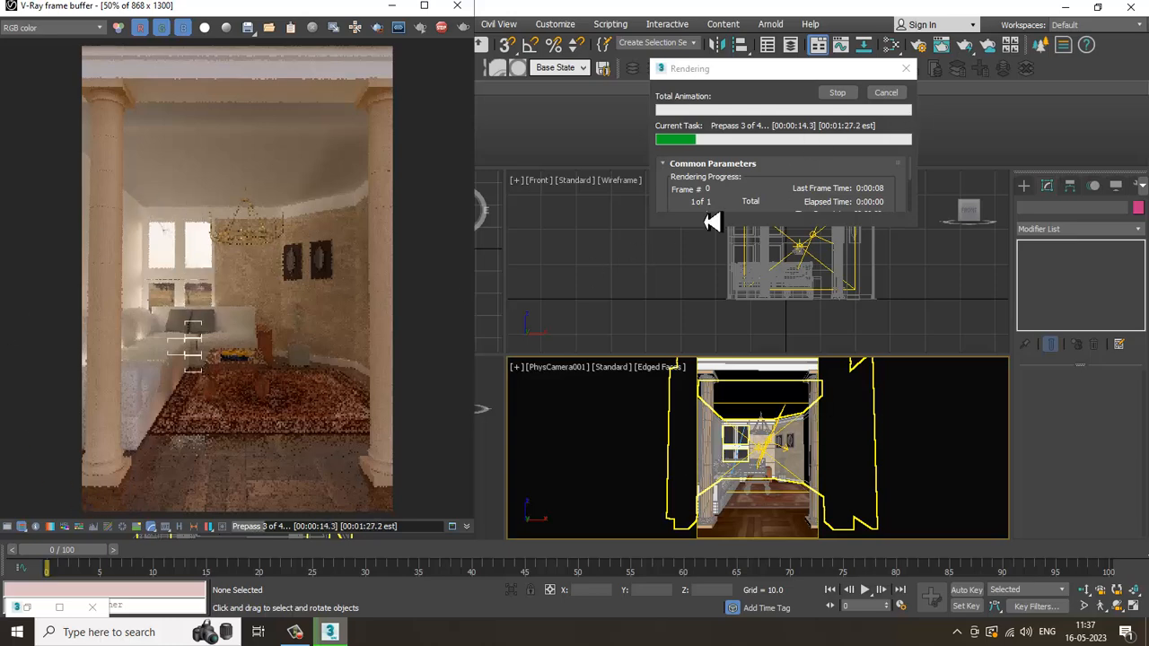
pyautogui.click(837, 93)
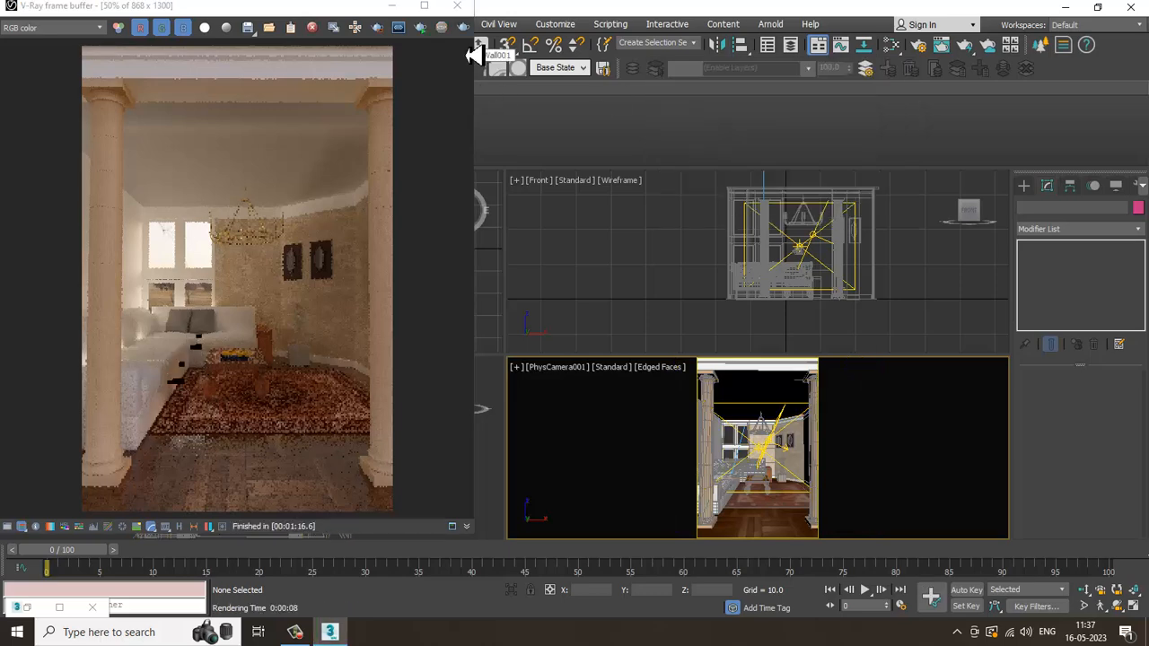
pyautogui.click(458, 6)
pyautogui.press('m')
pyautogui.moveTo(508, 366); pyautogui.dragTo(591, 358, button='middle')
pyautogui.click(933, 51)
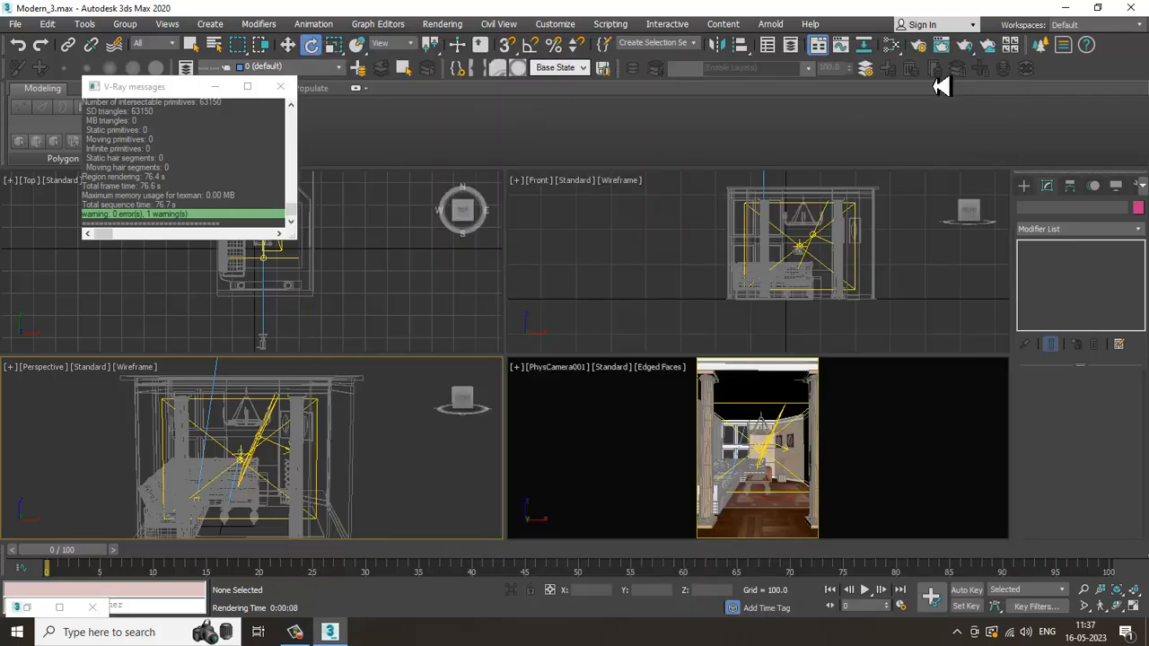
# Step: Scale the upright plane light facing into the room uniformly down to about 82 percent
pyautogui.click(218, 480)
pyautogui.hotkey('alt', 'w')
pyautogui.moveTo(470, 391)
pyautogui.keyDown('alt'); pyautogui.mouseDown(button='middle')
pyautogui.moveTo(620, 423)
pyautogui.moveTo(680, 403)
pyautogui.mouseUp(button='middle'); pyautogui.keyUp('alt')
pyautogui.hotkey('alt', 'w')
pyautogui.click(614, 370)
pyautogui.click(436, 489)
pyautogui.click(435, 487)
pyautogui.hotkey('alt', 'w')
pyautogui.keyDown('alt'); pyautogui.moveTo(431, 423); pyautogui.dragTo(425, 409, button='middle'); pyautogui.keyUp('alt')
pyautogui.keyDown('alt'); pyautogui.moveTo(488, 390); pyautogui.dragTo(405, 270, button='middle'); pyautogui.keyUp('alt')
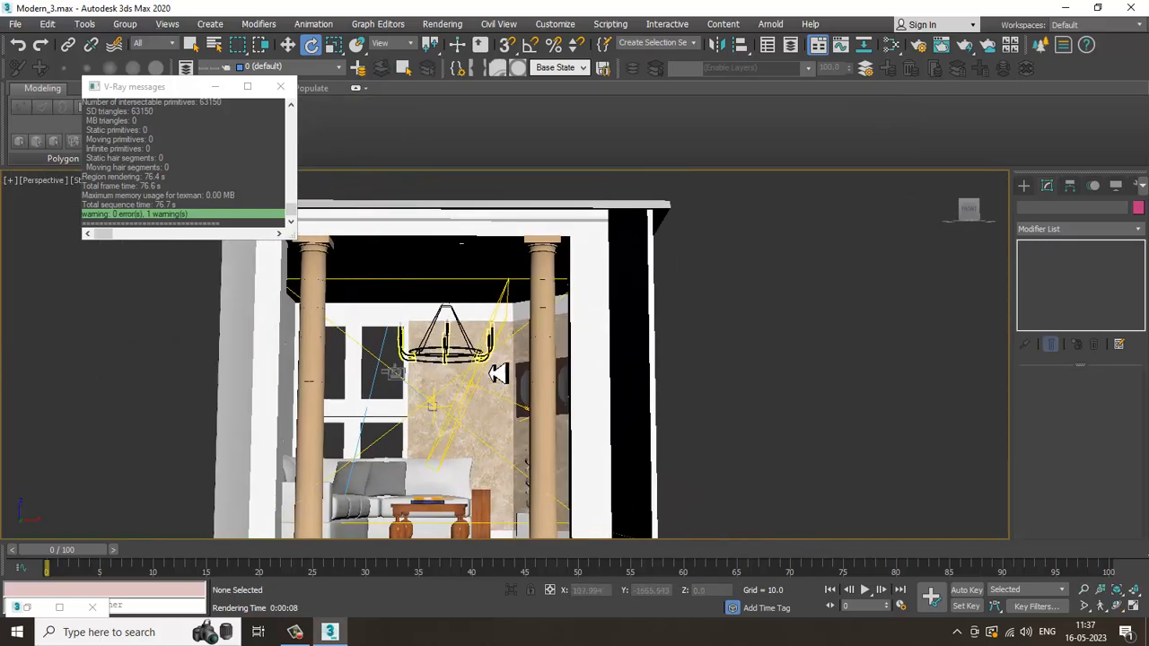
pyautogui.click(444, 422)
pyautogui.keyDown('alt'); pyautogui.moveTo(462, 418); pyautogui.dragTo(566, 403, button='middle'); pyautogui.keyUp('alt')
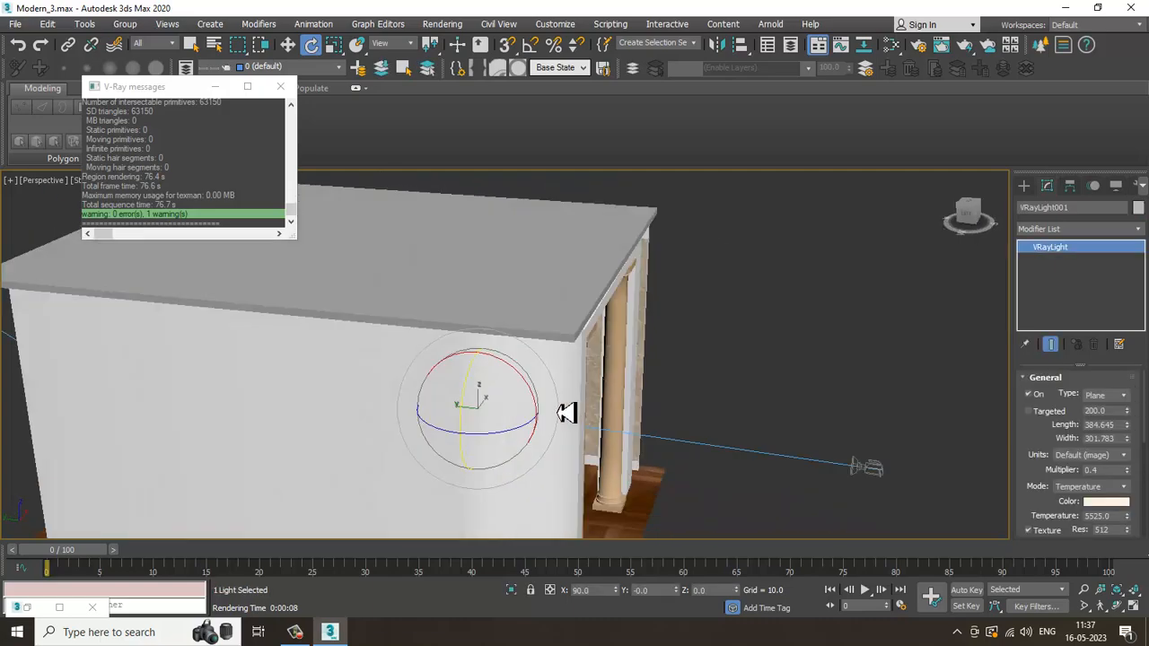
pyautogui.press('w')
pyautogui.keyDown('alt'); pyautogui.moveTo(468, 418); pyautogui.dragTo(501, 416, button='middle'); pyautogui.keyUp('alt')
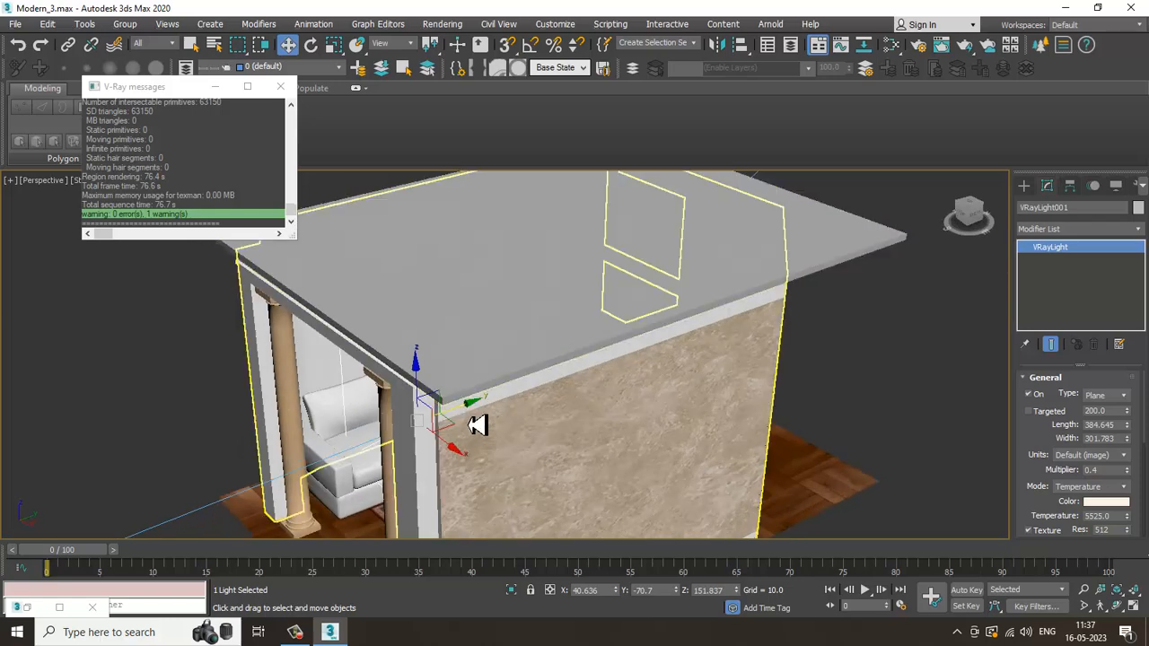
pyautogui.press('r')
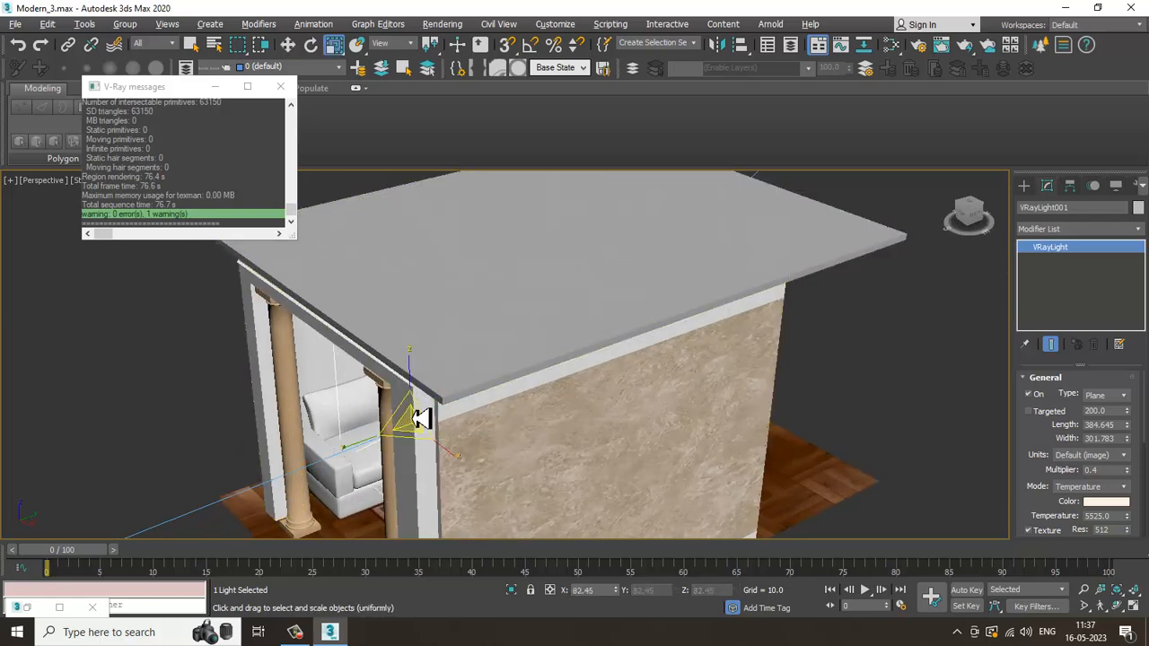
pyautogui.keyDown('alt'); pyautogui.moveTo(500, 419); pyautogui.dragTo(563, 386, button='middle'); pyautogui.keyUp('alt')
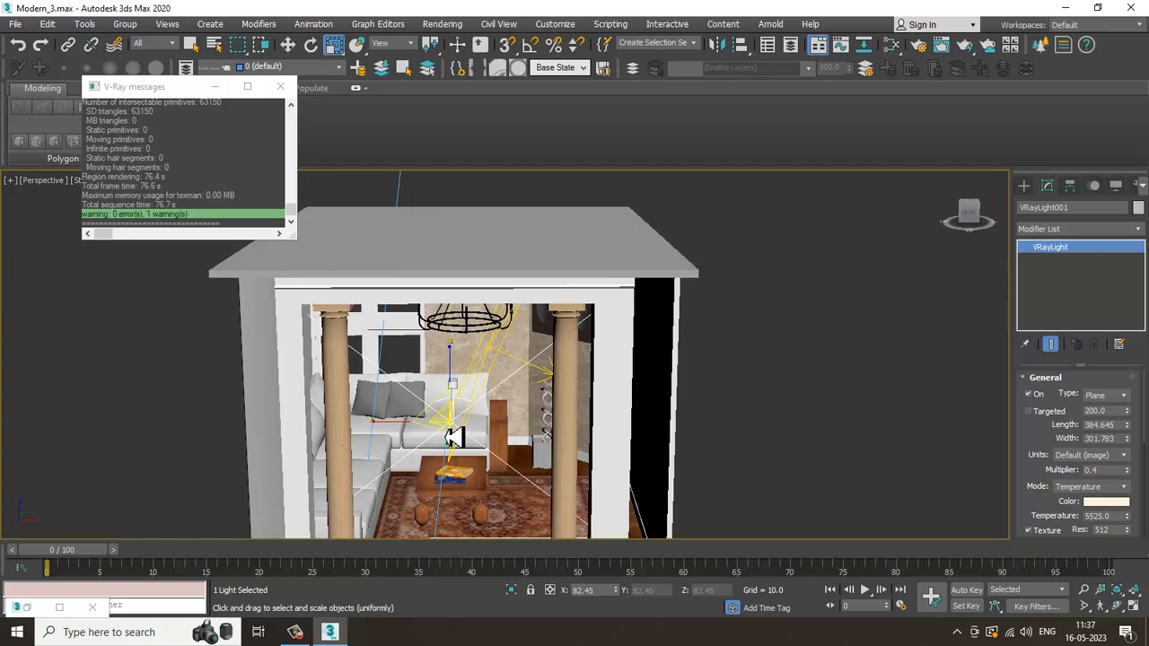
pyautogui.keyDown('alt'); pyautogui.moveTo(553, 432); pyautogui.dragTo(409, 400, button='middle'); pyautogui.keyUp('alt')
# Step: Raise the upright plane light to about Z 161 and shift it slightly along Y toward the columns
pyautogui.press('w')
pyautogui.moveTo(422, 372); pyautogui.dragTo(432, 362)
pyautogui.moveTo(472, 362)
pyautogui.keyDown('alt'); pyautogui.mouseDown(button='middle')
pyautogui.moveTo(515, 337)
pyautogui.moveTo(475, 373)
pyautogui.mouseUp(button='middle'); pyautogui.keyUp('alt')
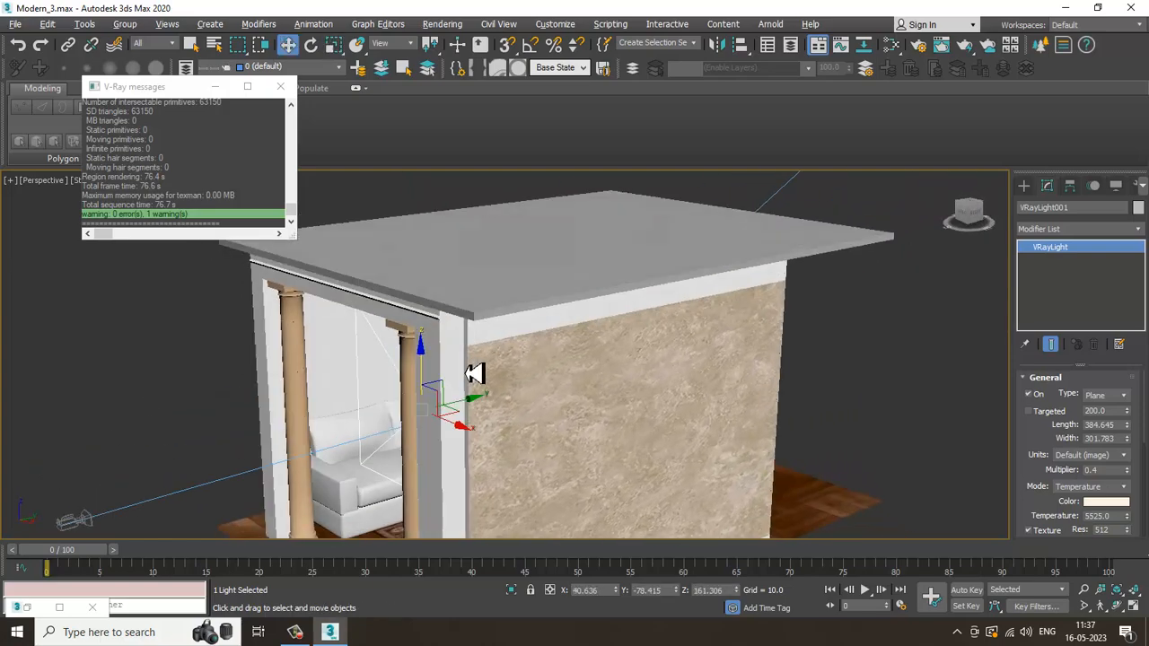
pyautogui.moveTo(471, 403); pyautogui.dragTo(464, 405)
pyautogui.keyDown('alt'); pyautogui.moveTo(475, 403); pyautogui.dragTo(523, 311, button='middle'); pyautogui.keyUp('alt')
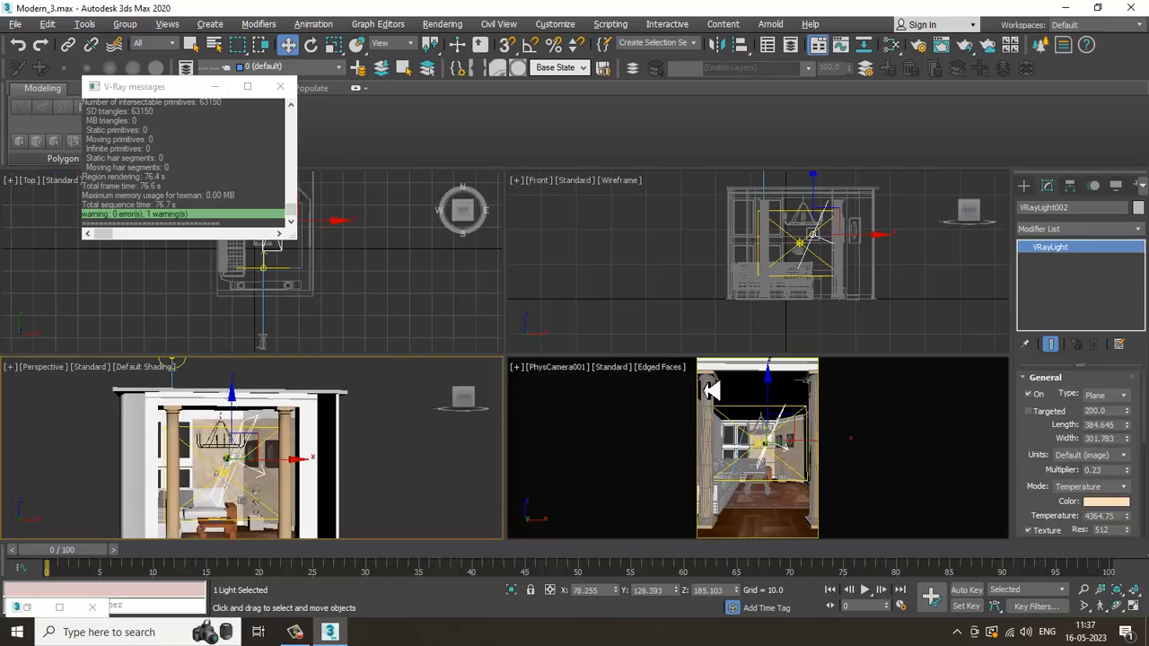
# Step: Preview the adjusted lighting with V-Ray IPR in the PhysCamera001 view and stop the preview
pyautogui.click(627, 376)
pyautogui.click(654, 399)
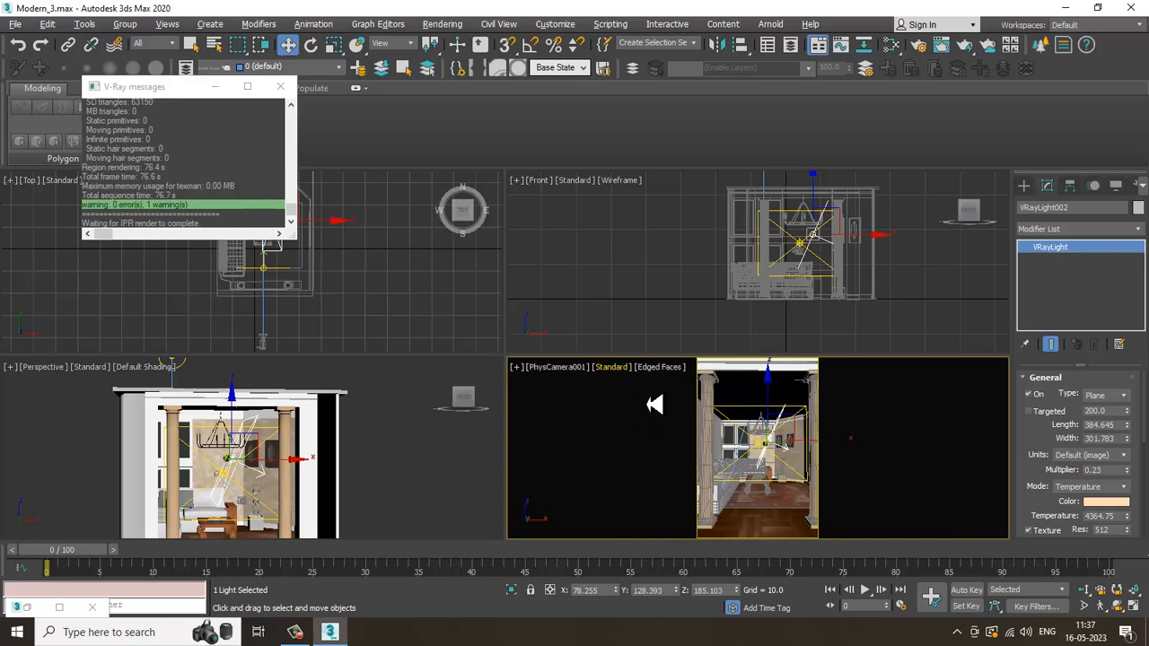
pyautogui.click(621, 377)
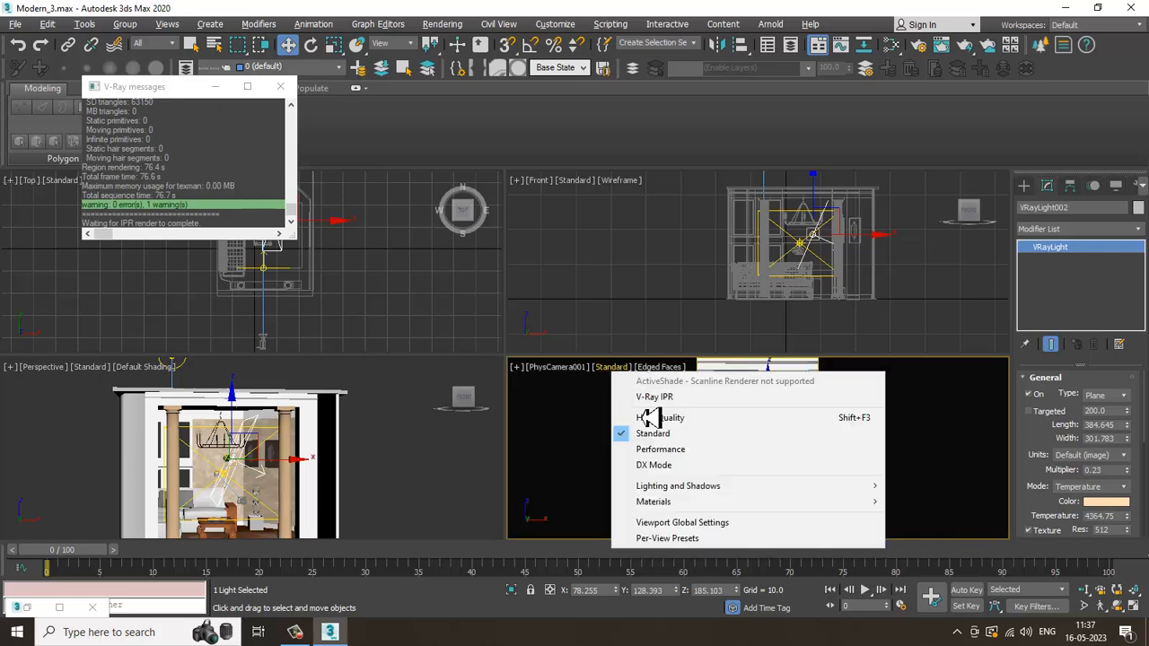
pyautogui.click(655, 403)
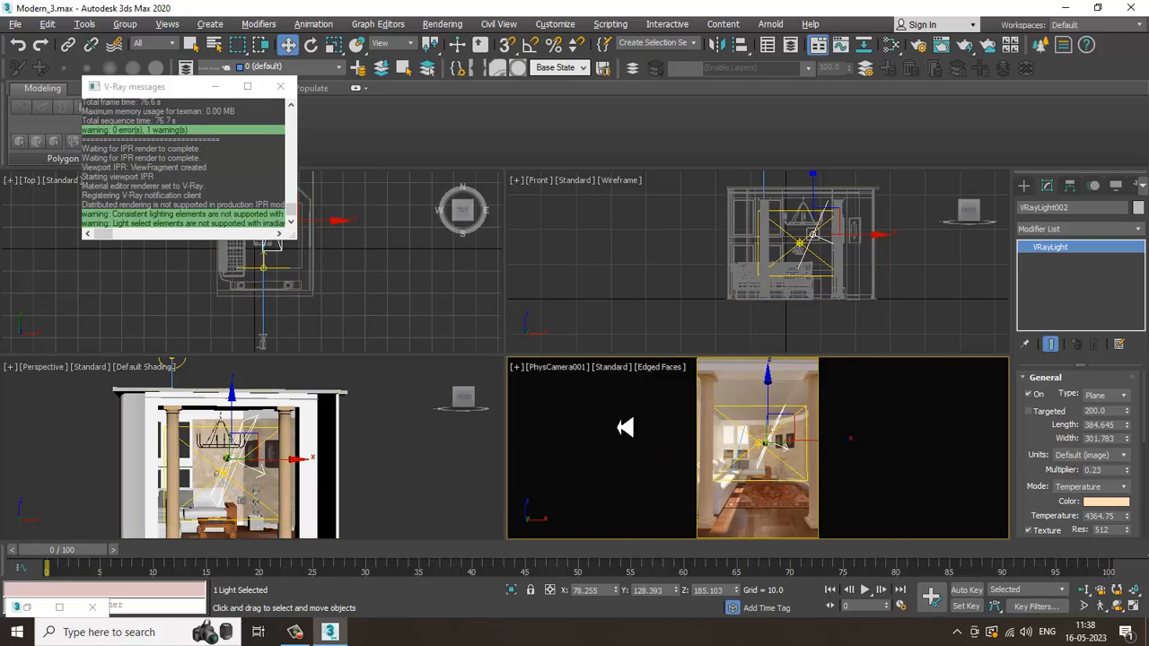
pyautogui.click(623, 374)
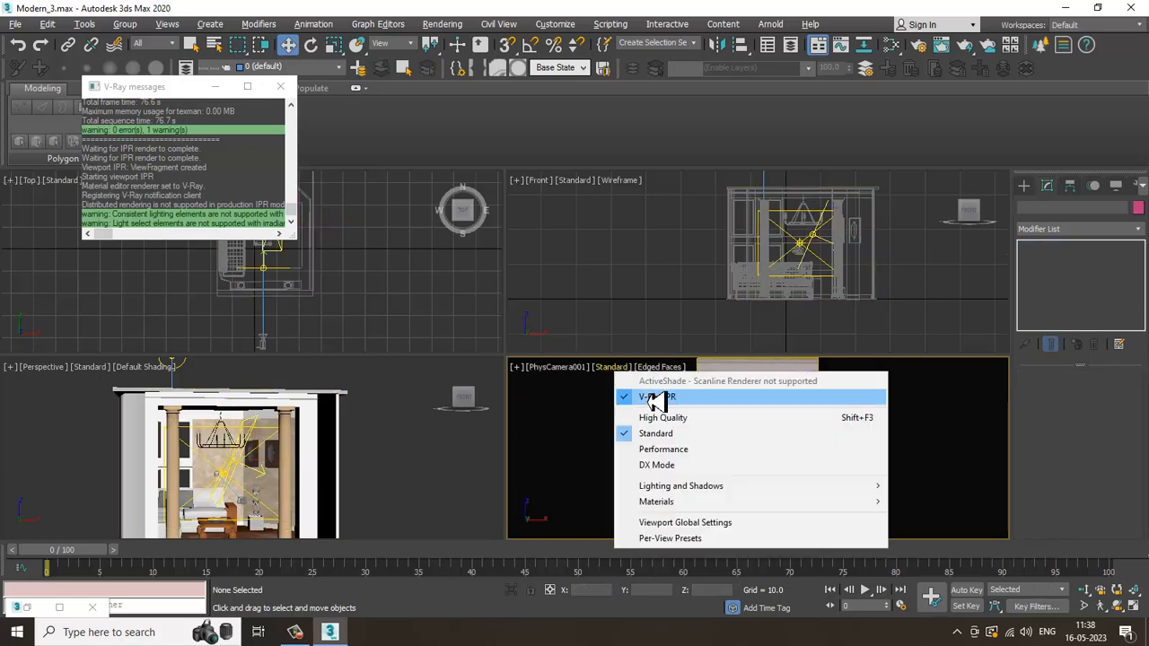
pyautogui.click(656, 399)
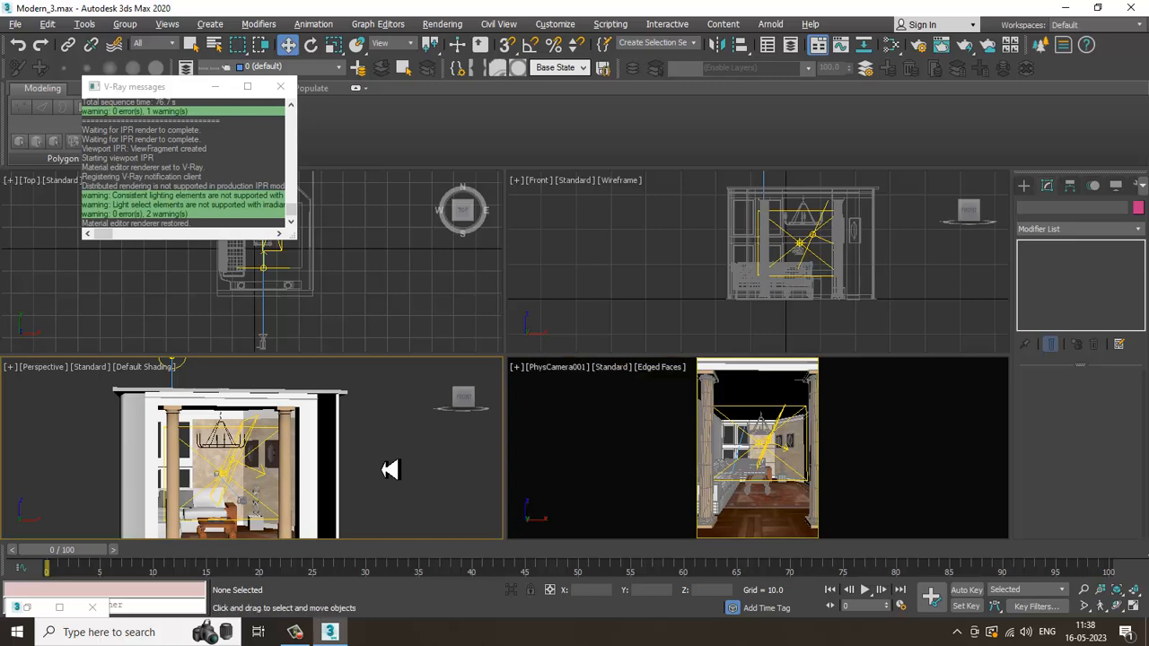
# Step: Create an Atmospheric Apparatus BoxGizmo at the house, extending well above the roof
pyautogui.hotkey('alt', 'w')
pyautogui.keyDown('alt'); pyautogui.moveTo(397, 455); pyautogui.dragTo(745, 454, button='middle'); pyautogui.keyUp('alt')
pyautogui.click(1024, 185)
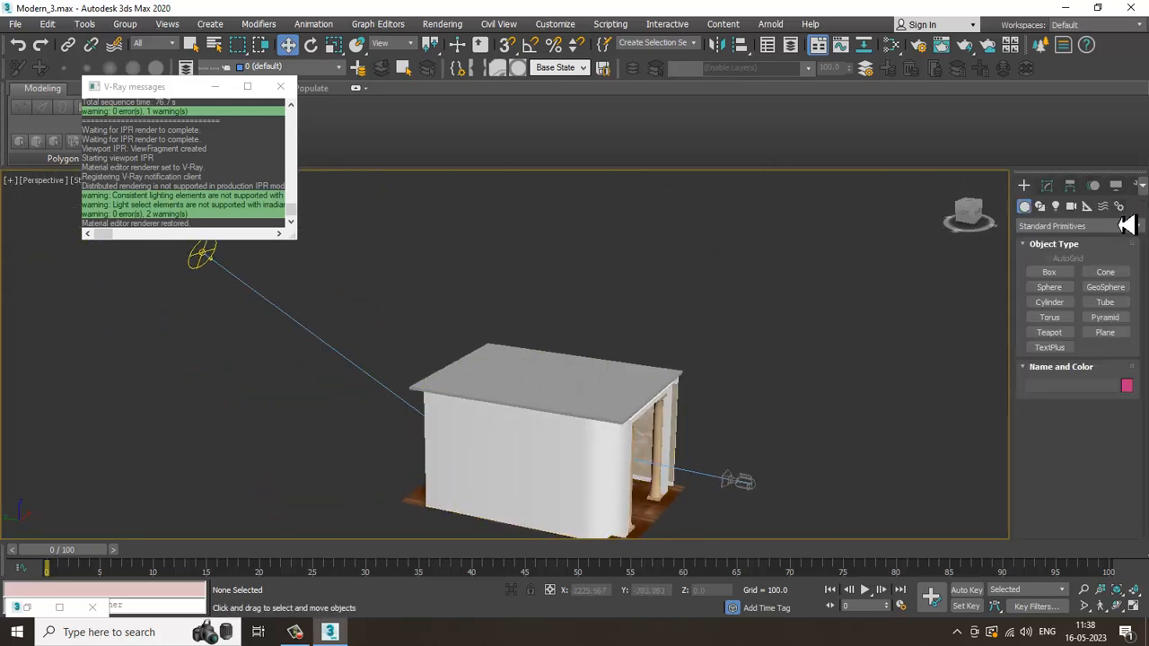
pyautogui.click(1103, 206)
pyautogui.click(1072, 206)
pyautogui.click(1085, 206)
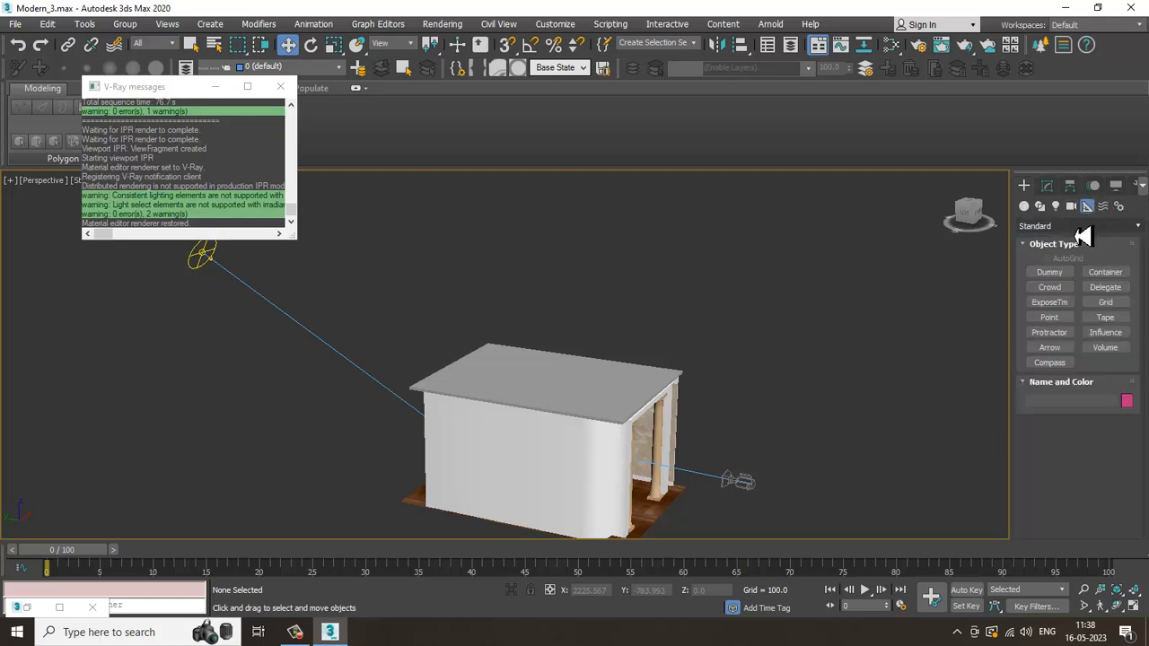
pyautogui.click(1092, 226)
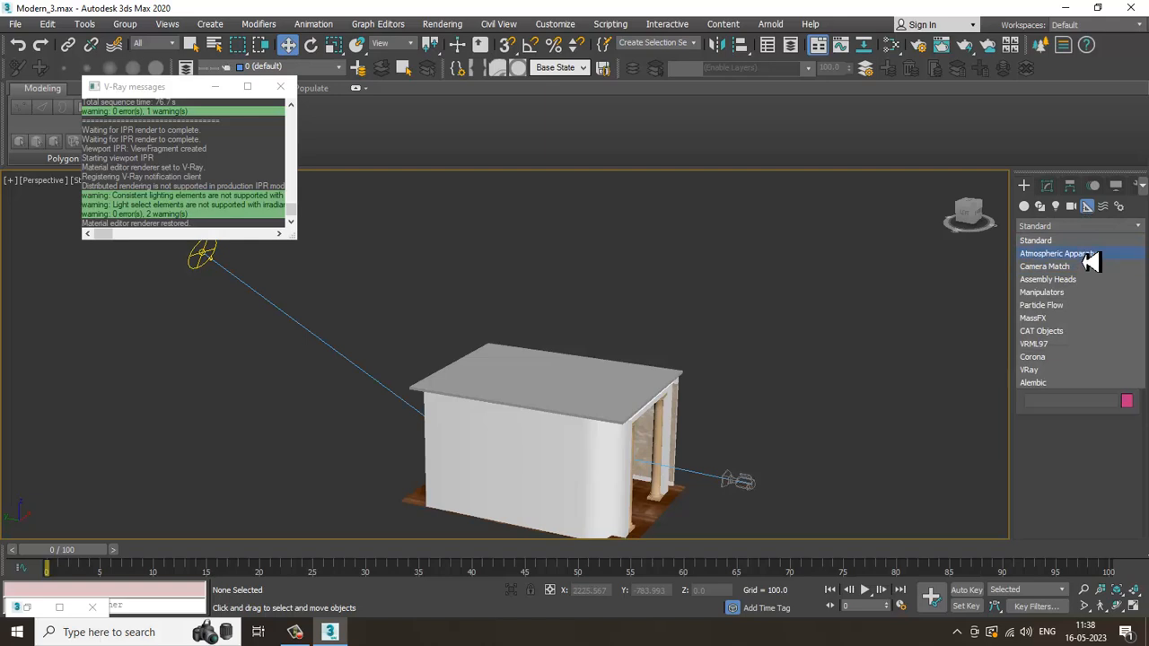
pyautogui.click(1086, 255)
pyautogui.click(1066, 272)
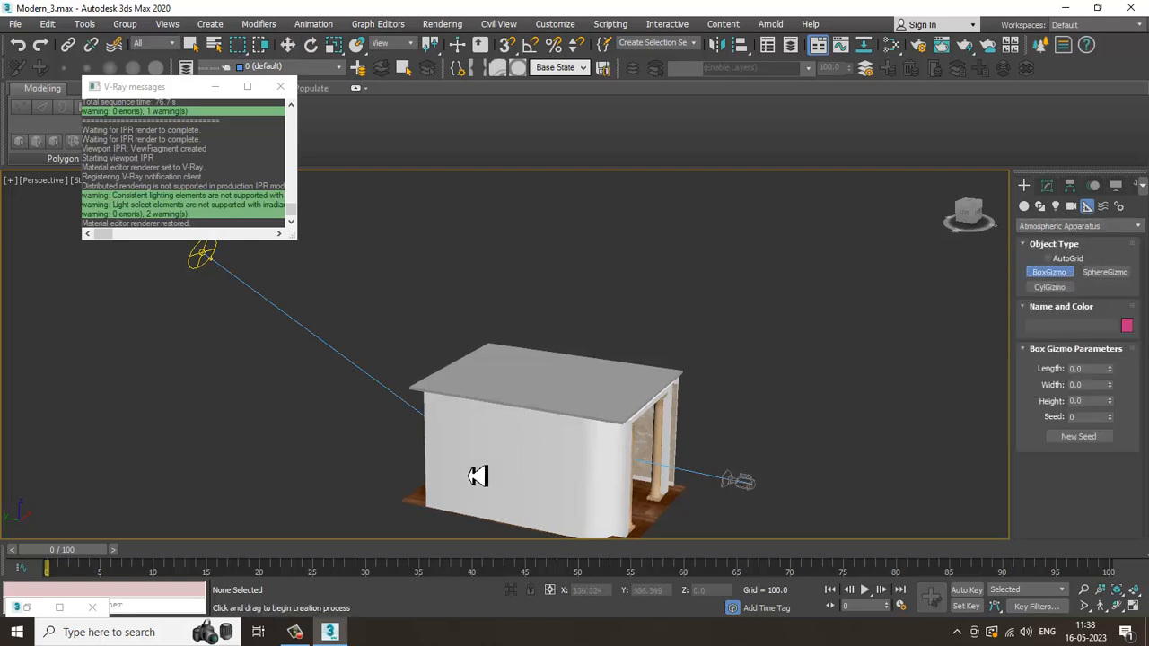
pyautogui.keyDown('alt'); pyautogui.moveTo(480, 474); pyautogui.dragTo(505, 469, button='middle'); pyautogui.keyUp('alt')
pyautogui.moveTo(505, 469); pyautogui.dragTo(569, 507)
pyautogui.click(546, 231)
pyautogui.rightClick(546, 231)
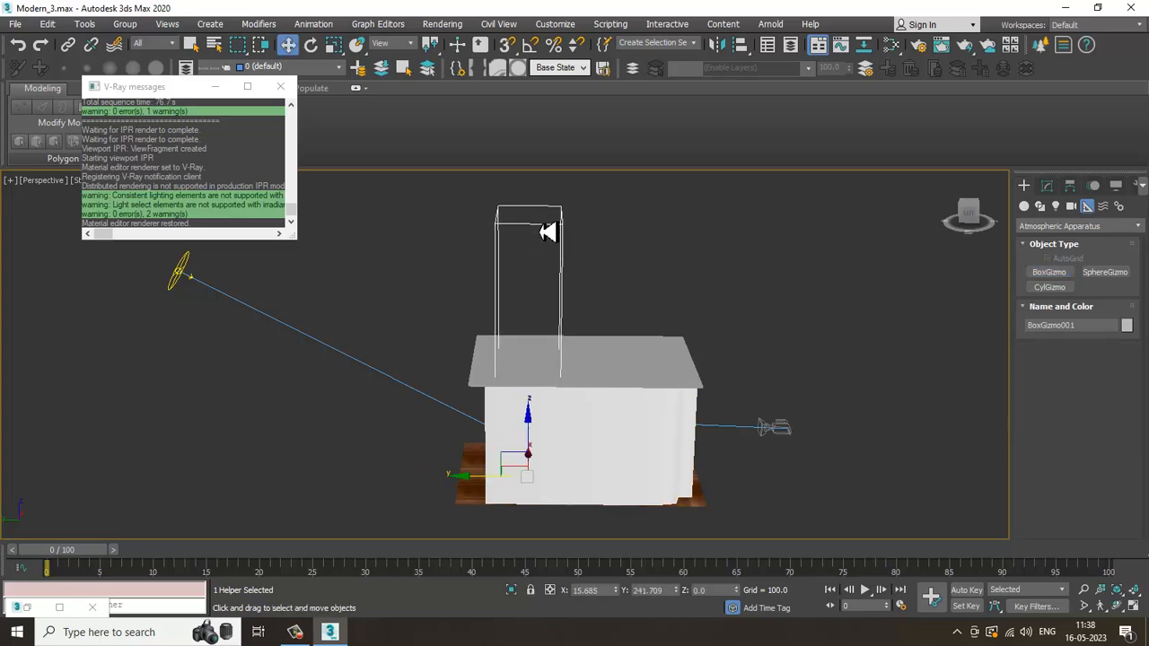
# Step: Rotate the box gizmo to about -62 degrees in a Left view so it tilts along the sun's direction
pyautogui.hotkey('alt', 'w')
pyautogui.moveTo(807, 267); pyautogui.dragTo(757, 261, button='middle')
pyautogui.hotkey('alt', 'w')
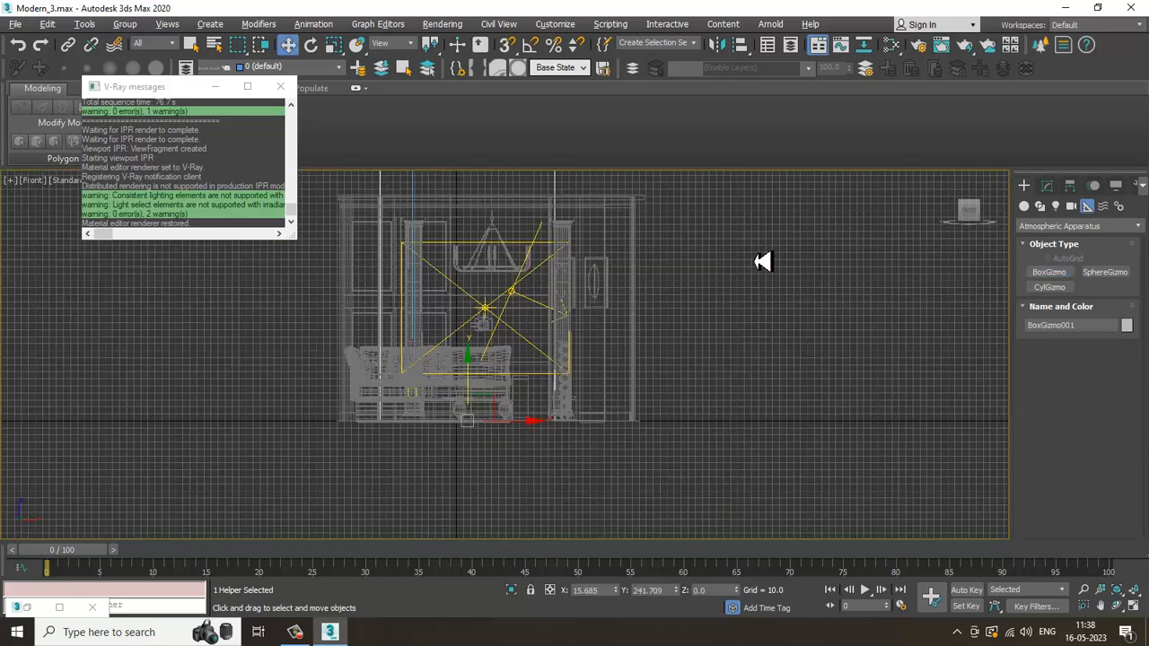
pyautogui.hotkey('alt', 'w')
pyautogui.press('l')
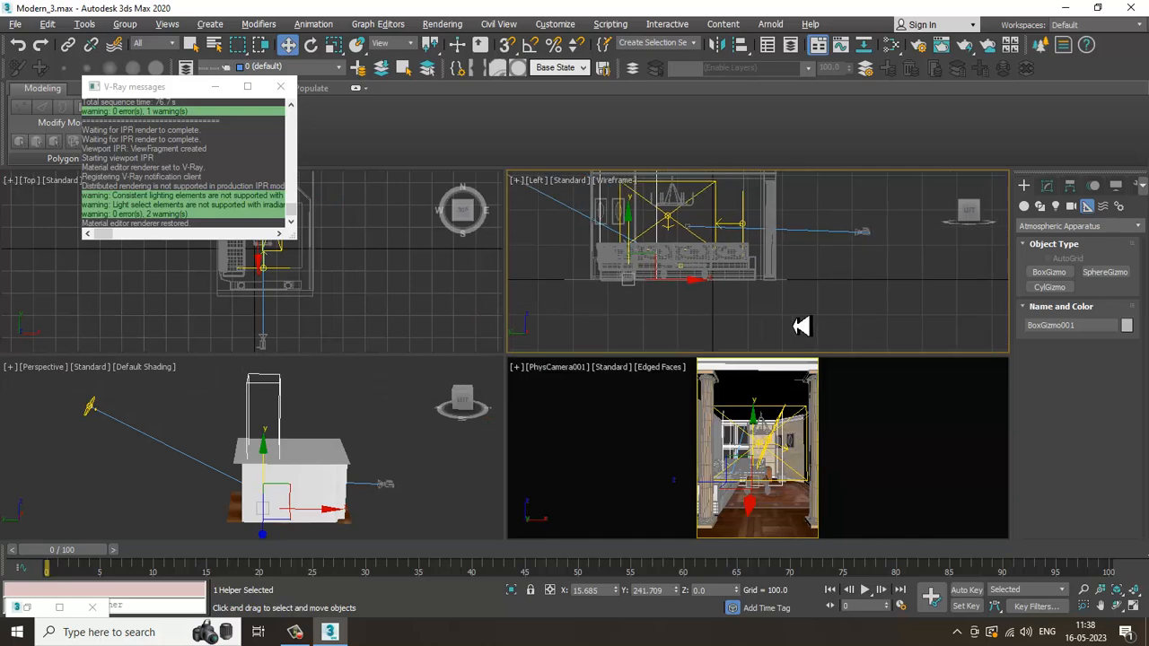
pyautogui.hotkey('alt', 'w')
pyautogui.moveTo(709, 326); pyautogui.dragTo(706, 395, button='middle')
pyautogui.moveTo(652, 346); pyautogui.dragTo(708, 356, button='middle')
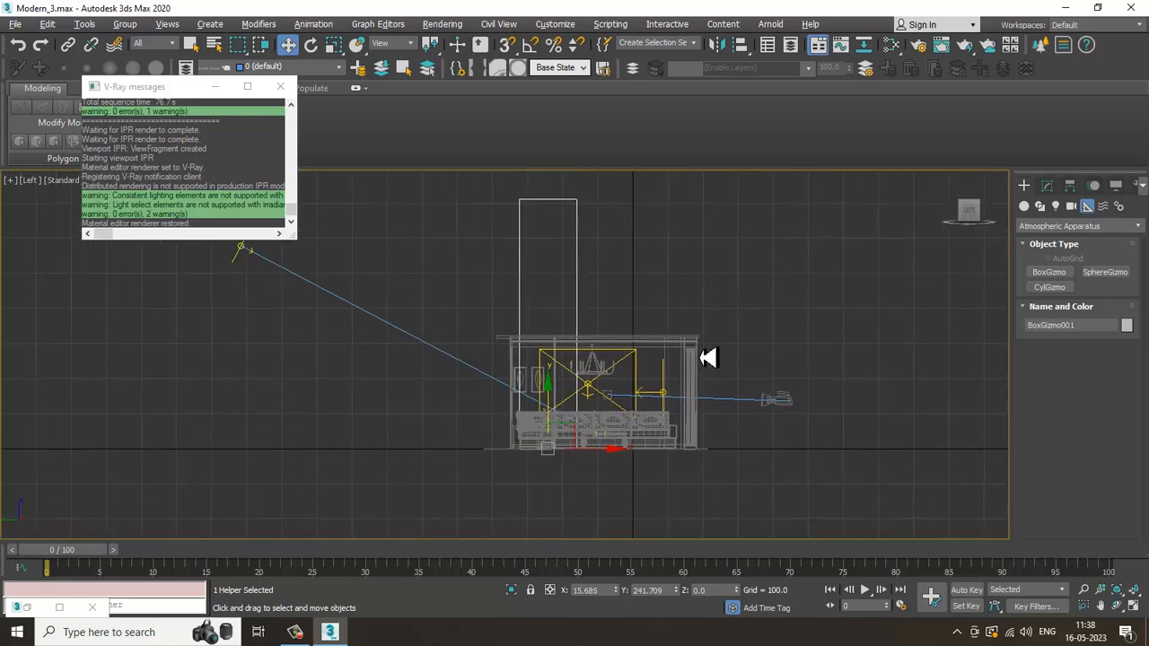
pyautogui.moveTo(591, 312); pyautogui.dragTo(738, 326, button='middle')
pyautogui.press('e')
pyautogui.moveTo(734, 401); pyautogui.dragTo(641, 360)
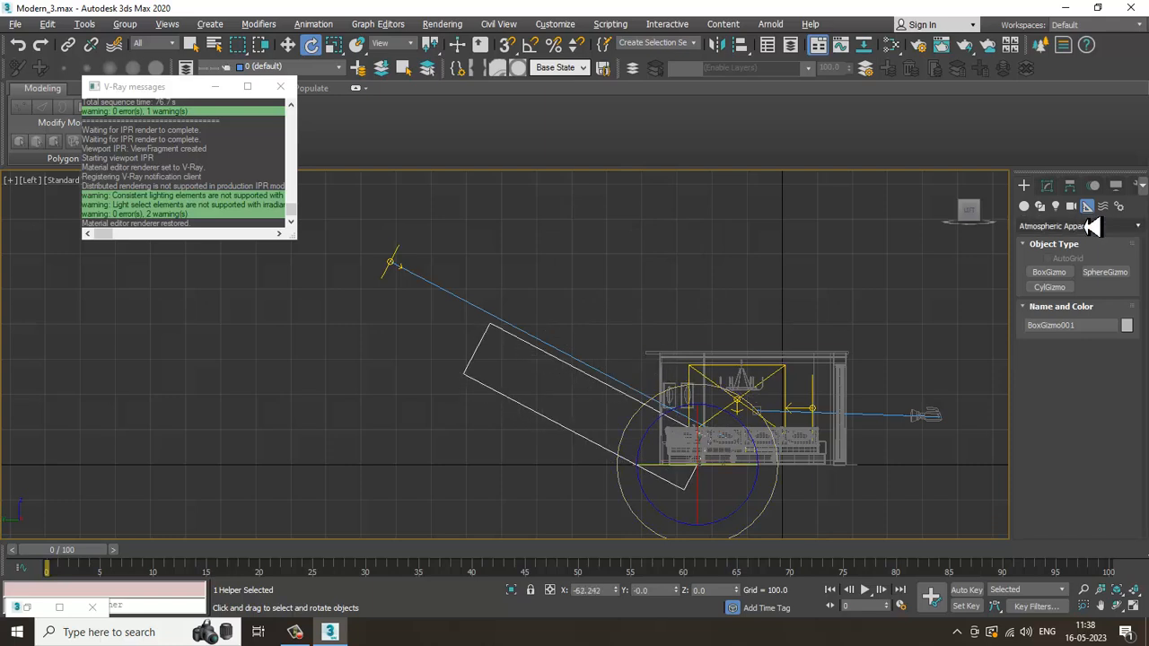
# Step: Enlarge the box gizmo to a length of about 278 and a height of about 1115
pyautogui.click(1046, 185)
pyautogui.moveTo(1115, 428); pyautogui.dragTo(1103, 354)
pyautogui.press('w')
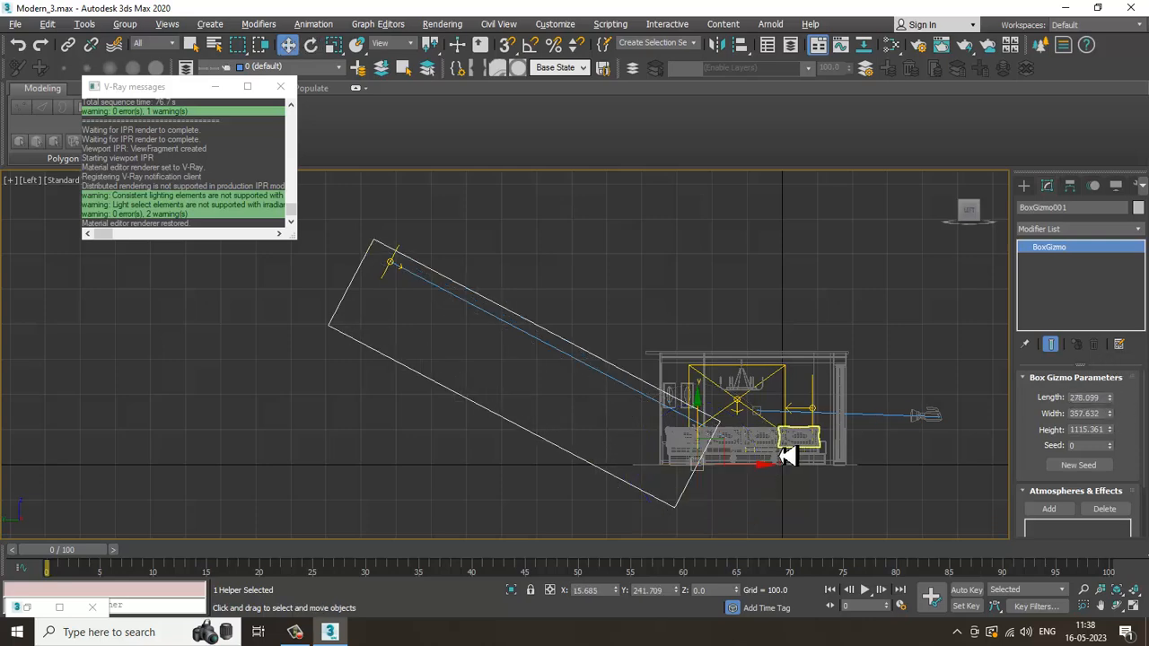
# Step: Reduce the box gizmo's width to about 247 and move it along X to about -66
pyautogui.hotkey('alt', 'w')
pyautogui.rightClick(391, 457)
pyautogui.hotkey('alt', 'w')
pyautogui.keyDown('alt'); pyautogui.moveTo(412, 345); pyautogui.dragTo(351, 409, button='middle'); pyautogui.keyUp('alt')
pyautogui.moveTo(1110, 416); pyautogui.dragTo(1126, 446)
pyautogui.moveTo(544, 379); pyautogui.dragTo(623, 366, button='middle')
pyautogui.moveTo(536, 389); pyautogui.dragTo(542, 286, button='middle')
pyautogui.keyDown('alt'); pyautogui.moveTo(535, 476); pyautogui.dragTo(411, 423, button='middle'); pyautogui.keyUp('alt')
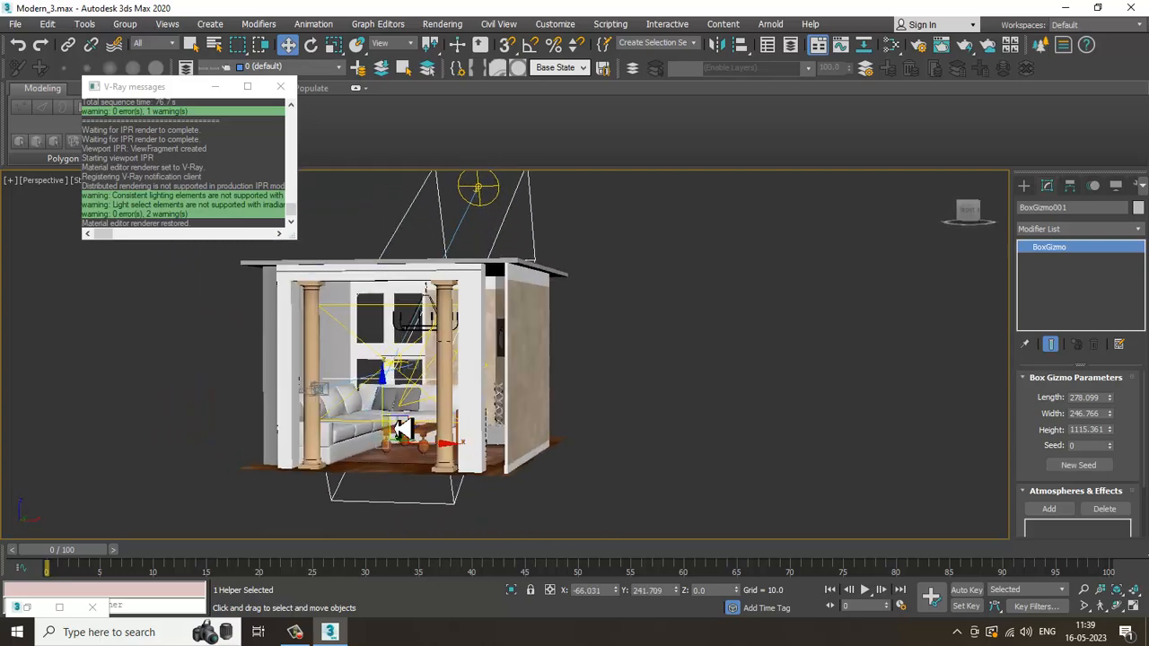
pyautogui.click(401, 356)
pyautogui.click(402, 356)
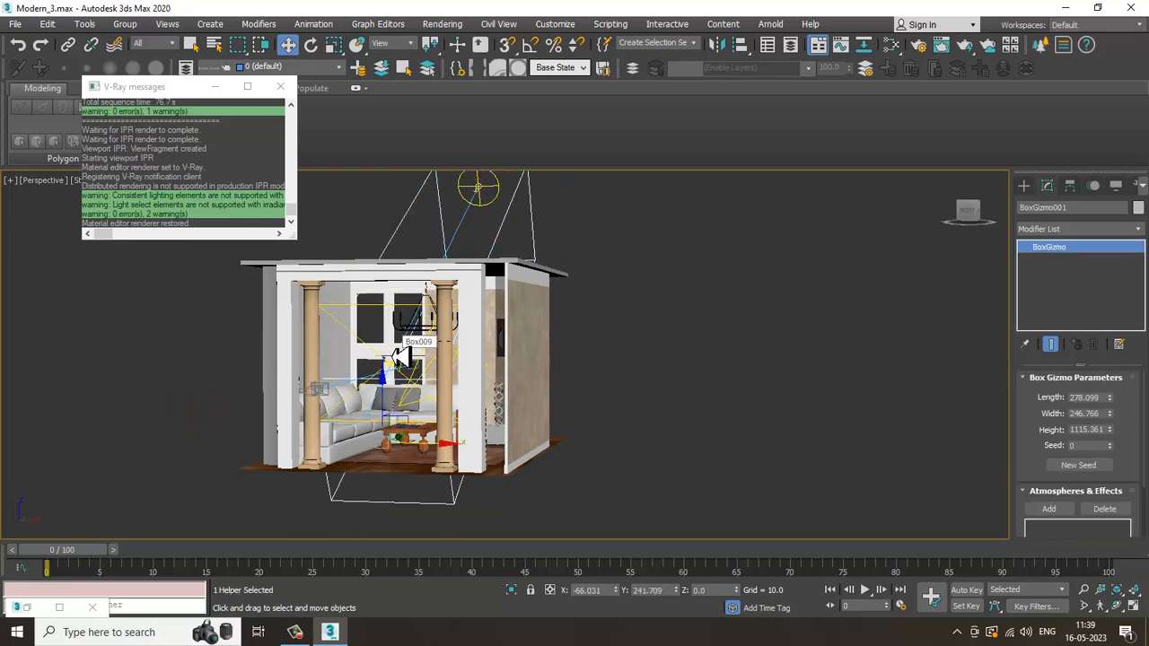
pyautogui.scroll(-4, 561, 342)
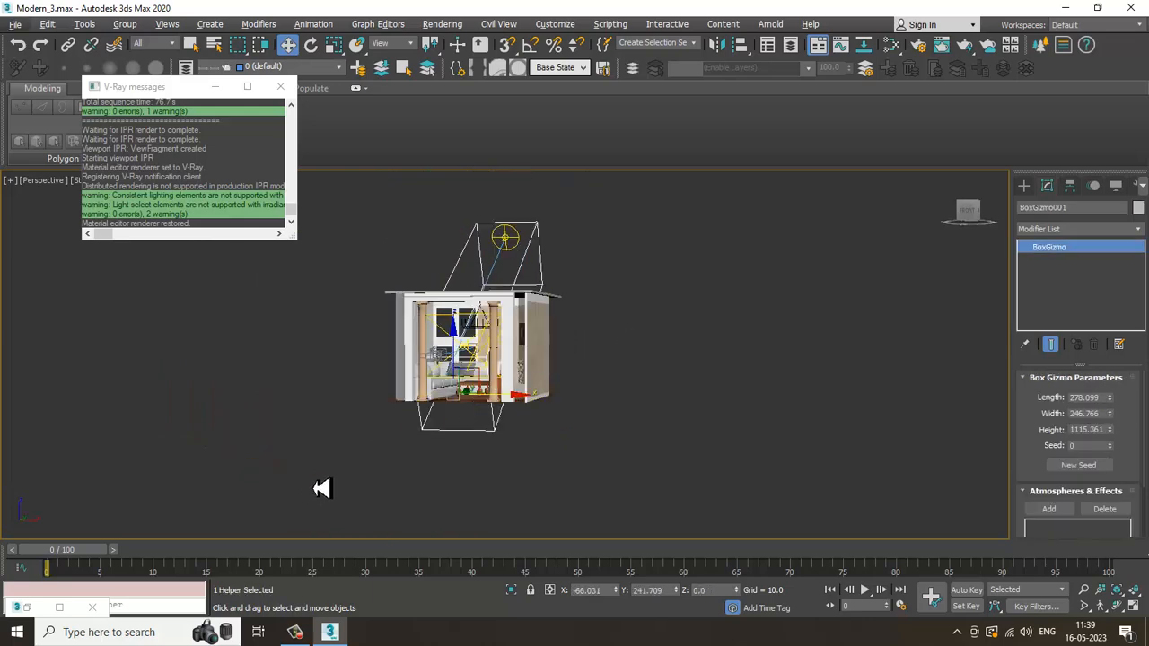
# Step: Raise the box gizmo to about Z 111 in the Left view so it surrounds the sunlight direction
pyautogui.hotkey('alt', 'w')
pyautogui.hotkey('alt', 'w')
pyautogui.press('e')
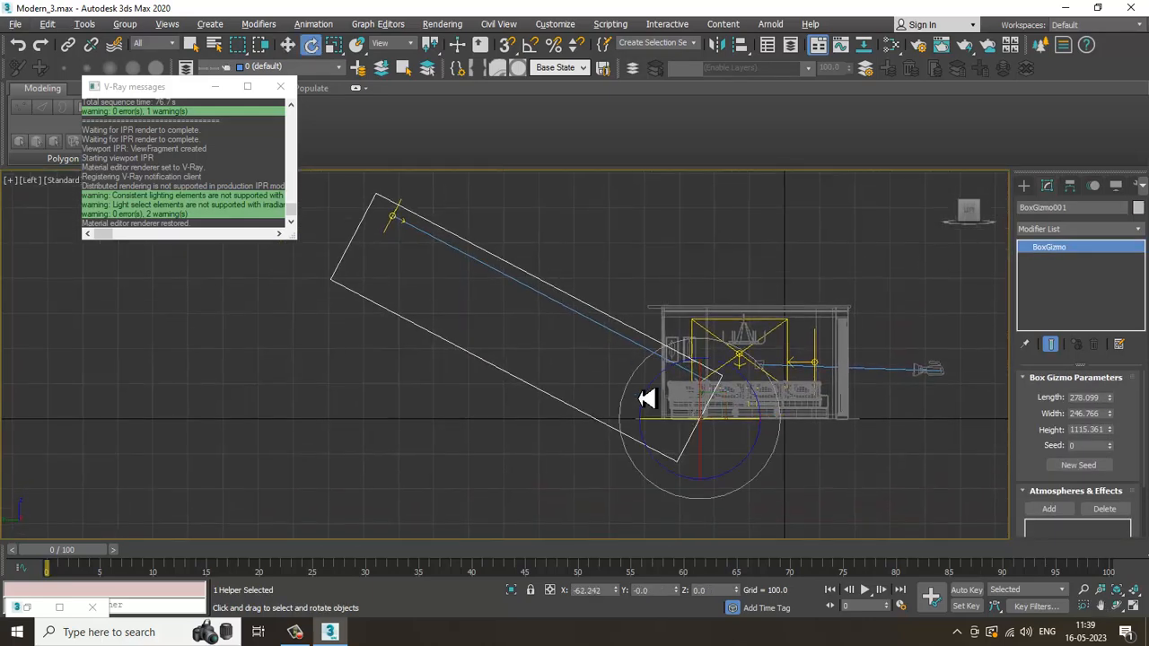
pyautogui.moveTo(752, 386); pyautogui.dragTo(718, 337)
pyautogui.press('w')
pyautogui.press('e')
pyautogui.press('w')
pyautogui.hotkey('alt', 'w')
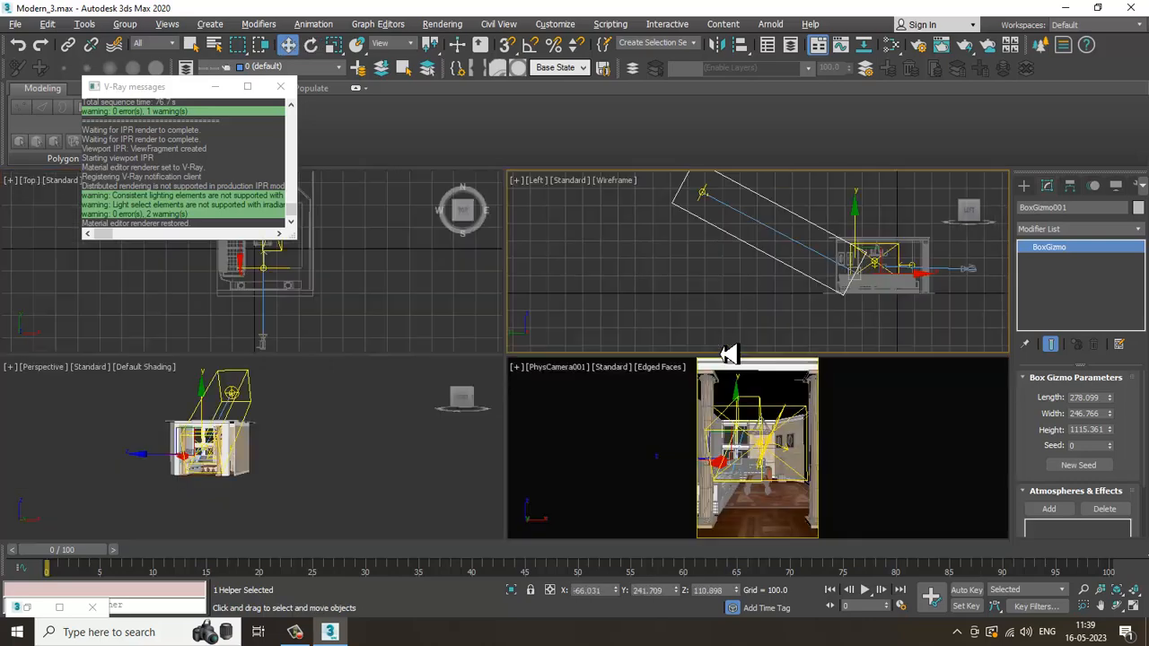
# Step: Add a new VRayEnvironmentFog atmosphere to the box gizmo
pyautogui.rightClick(354, 457)
pyautogui.hotkey('alt', 'w')
pyautogui.scroll(4, 388, 404)
pyautogui.keyDown('alt'); pyautogui.moveTo(508, 379); pyautogui.dragTo(508, 427, button='middle'); pyautogui.keyUp('alt')
pyautogui.keyDown('alt'); pyautogui.moveTo(606, 419); pyautogui.dragTo(538, 438, button='middle'); pyautogui.keyUp('alt')
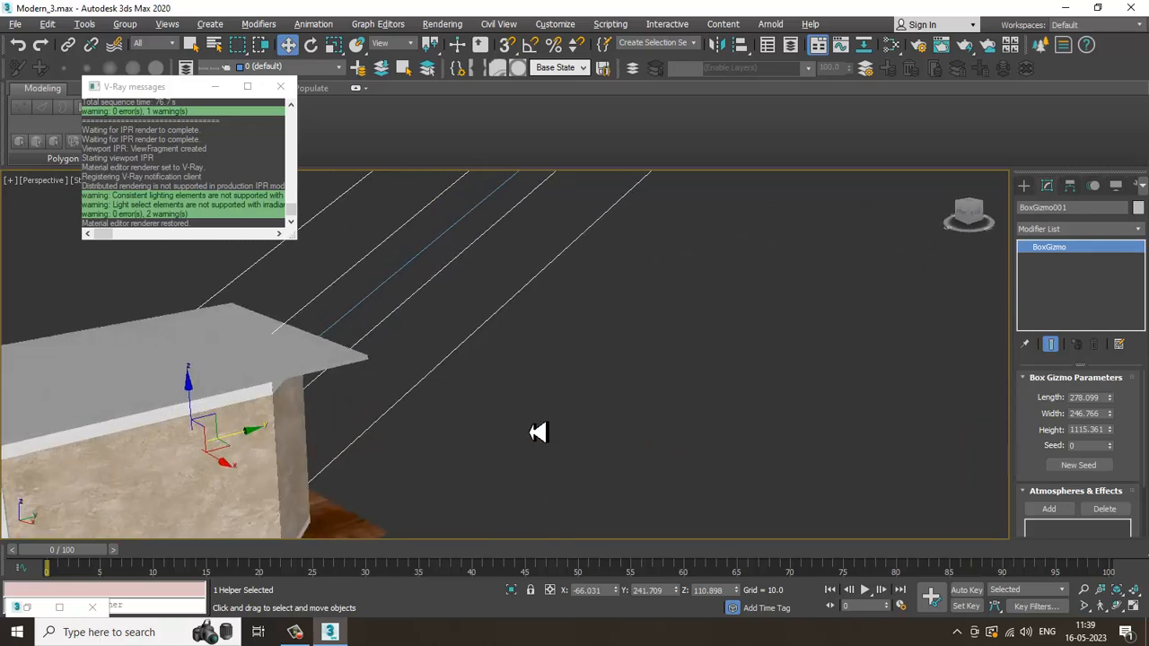
pyautogui.scroll(-3, 554, 403)
pyautogui.scroll(-2, 1046, 470)
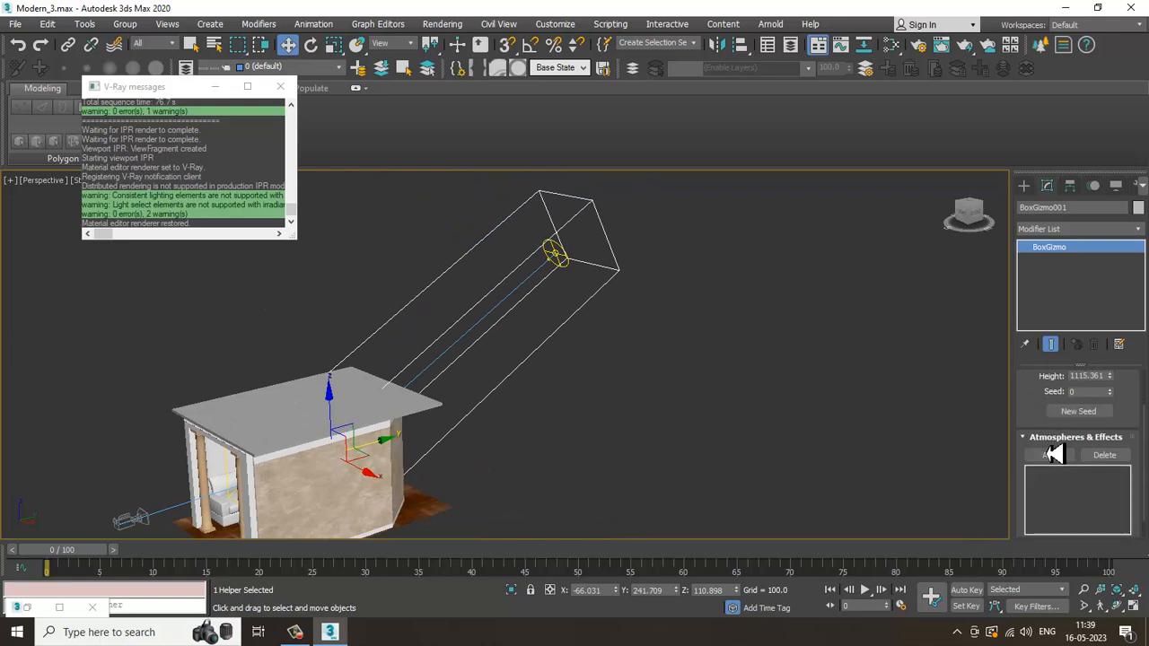
pyautogui.click(1050, 456)
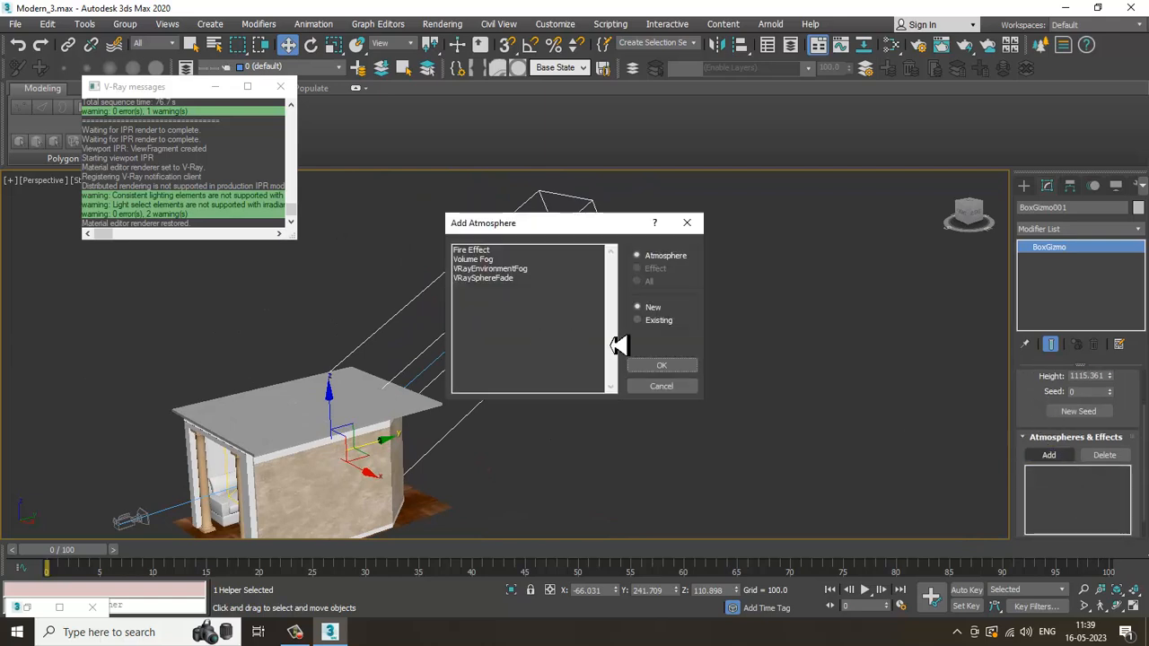
pyautogui.click(533, 269)
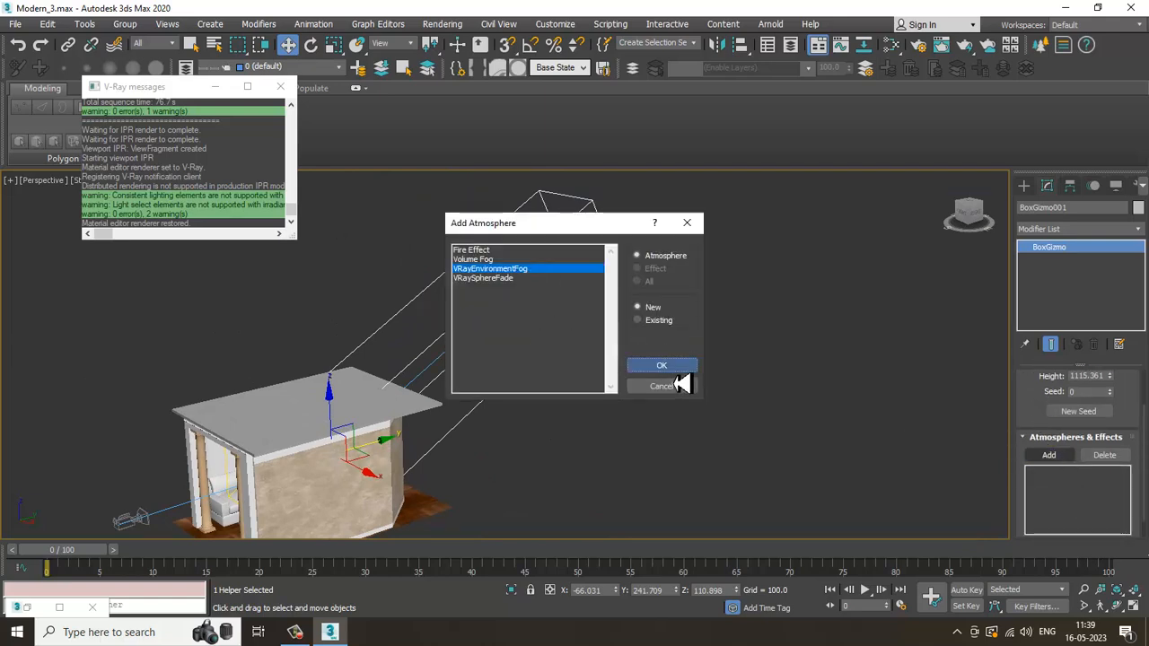
pyautogui.click(662, 366)
pyautogui.click(1077, 473)
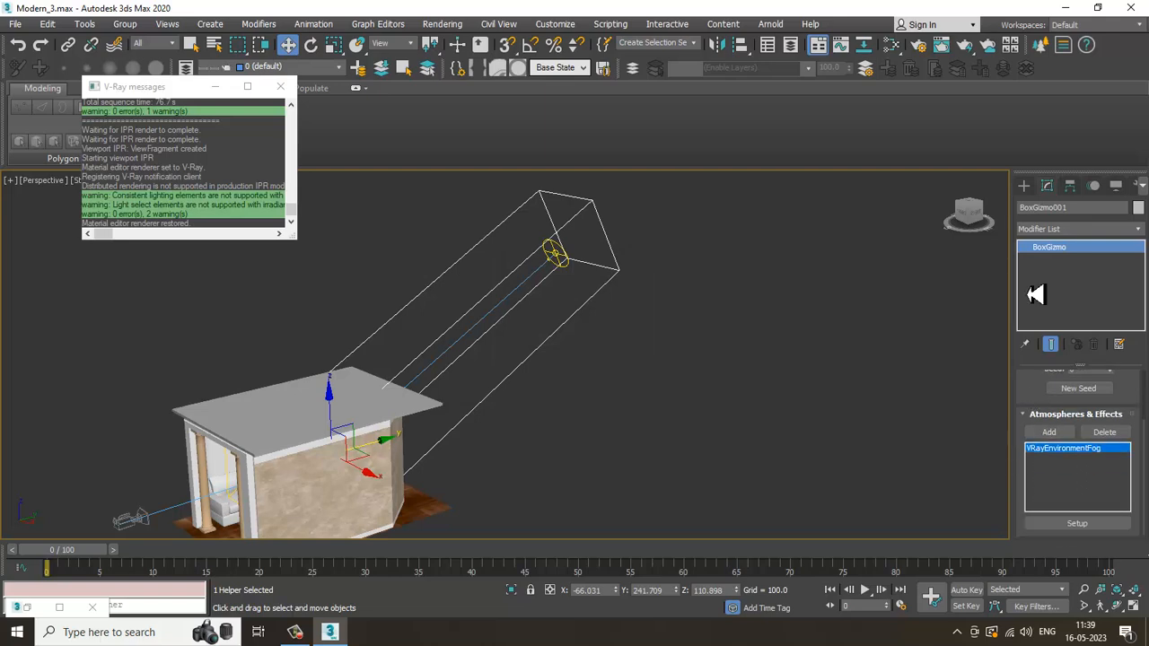
# Step: In the fog's setup, remove and re-pick the box gizmo as its gizmo node and add VRaySun001 as its light
pyautogui.click(1077, 524)
pyautogui.moveTo(316, 301); pyautogui.dragTo(337, 109)
pyautogui.moveTo(338, 43); pyautogui.dragTo(878, 102)
pyautogui.moveTo(870, 310); pyautogui.dragTo(847, 11)
pyautogui.moveTo(813, 431); pyautogui.dragTo(813, 328)
pyautogui.click(802, 367)
pyautogui.click(822, 467)
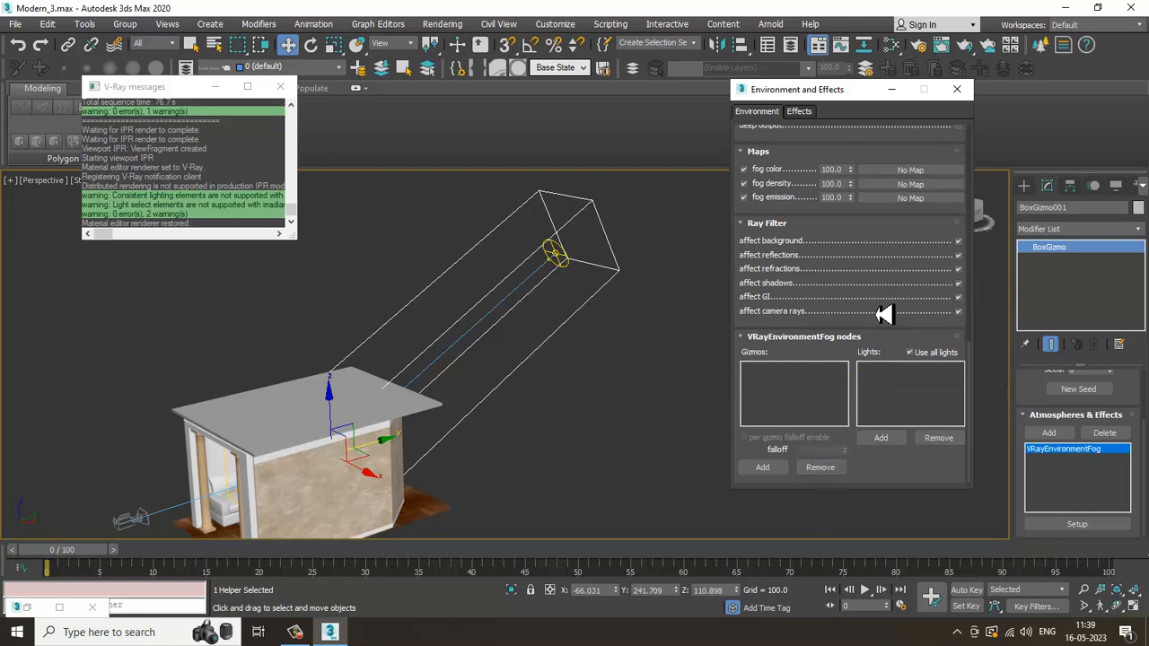
pyautogui.click(770, 470)
pyautogui.click(535, 374)
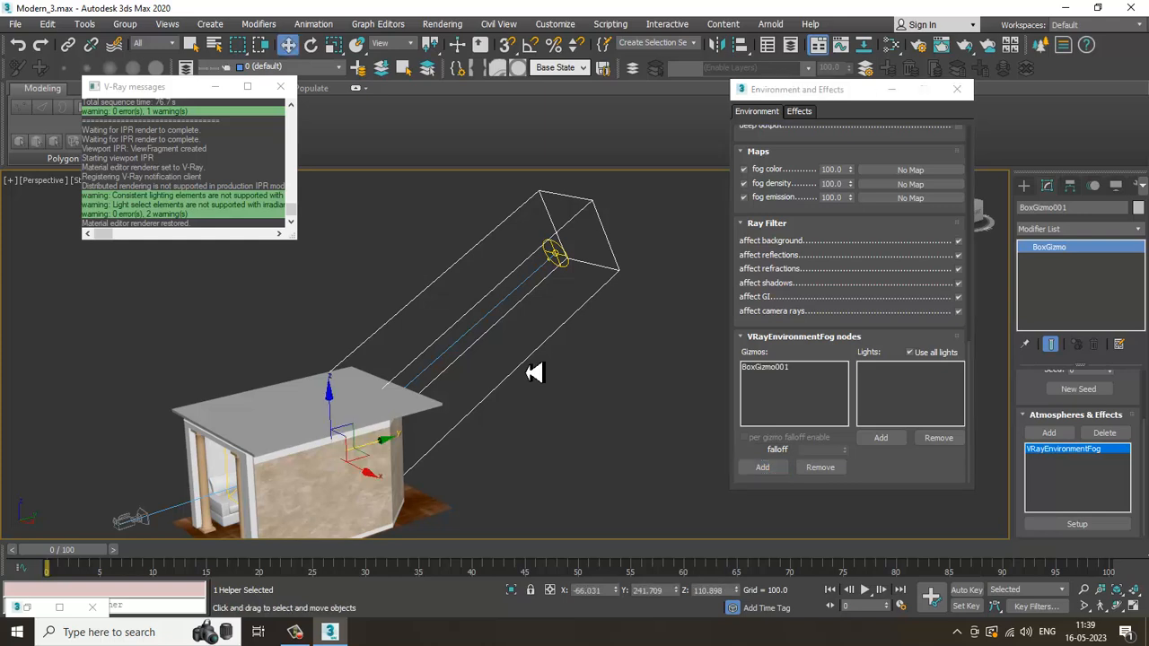
pyautogui.click(880, 438)
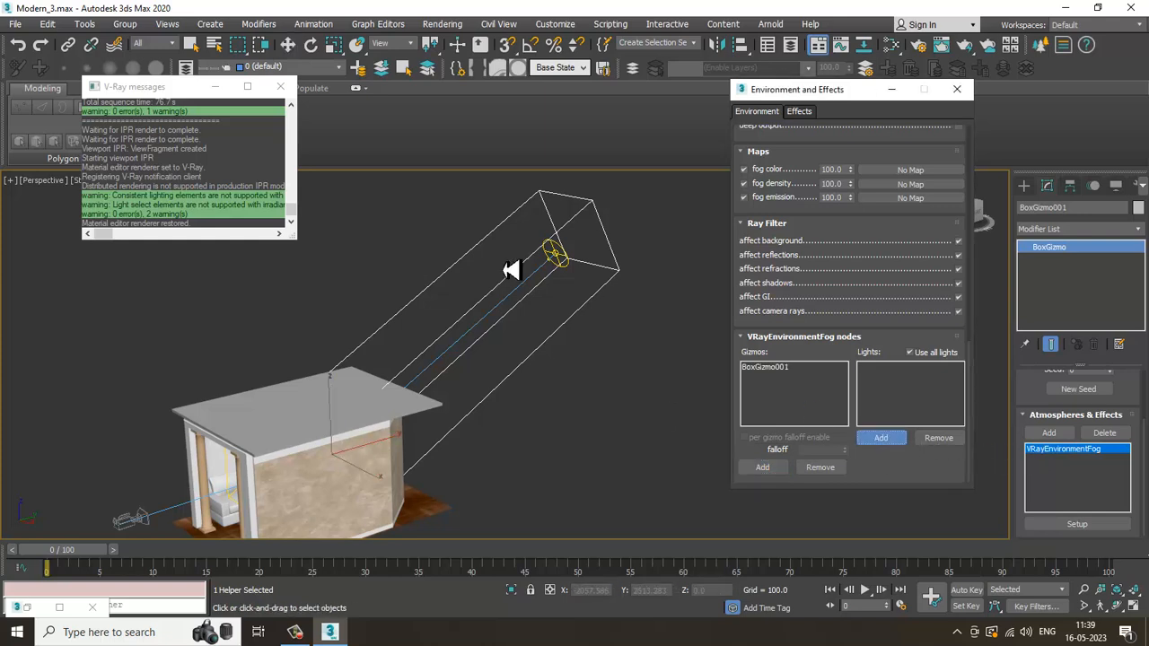
pyautogui.click(565, 262)
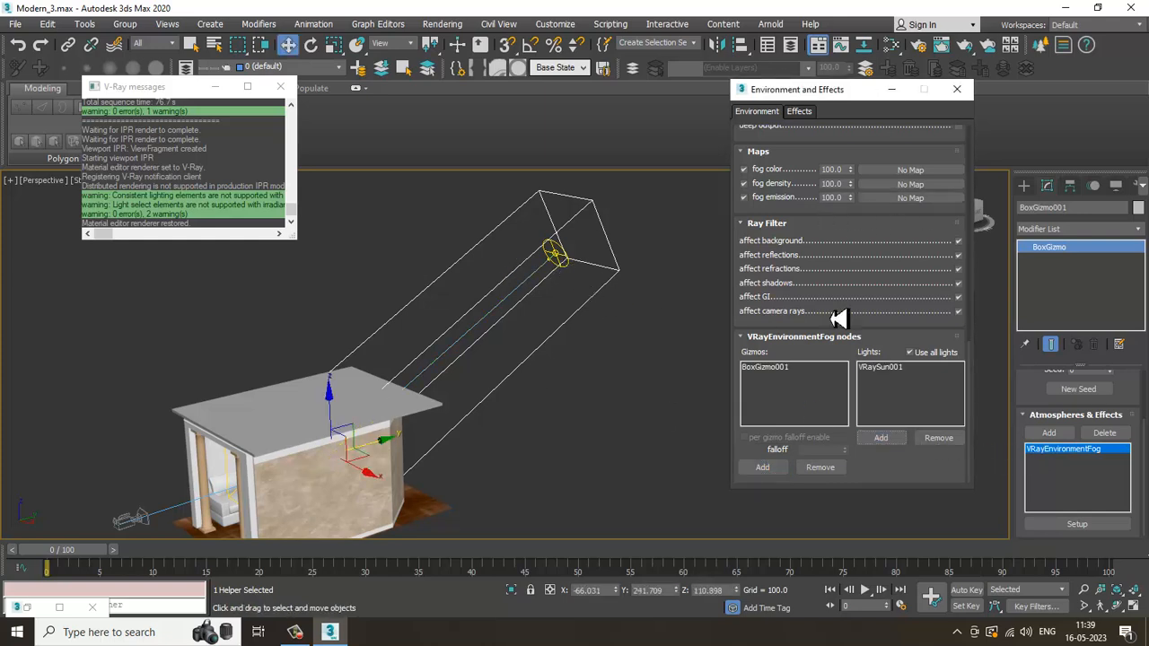
# Step: Set the fog color to a warm beige of about RGB 218, 185, 127
pyautogui.moveTo(808, 208); pyautogui.dragTo(833, 488)
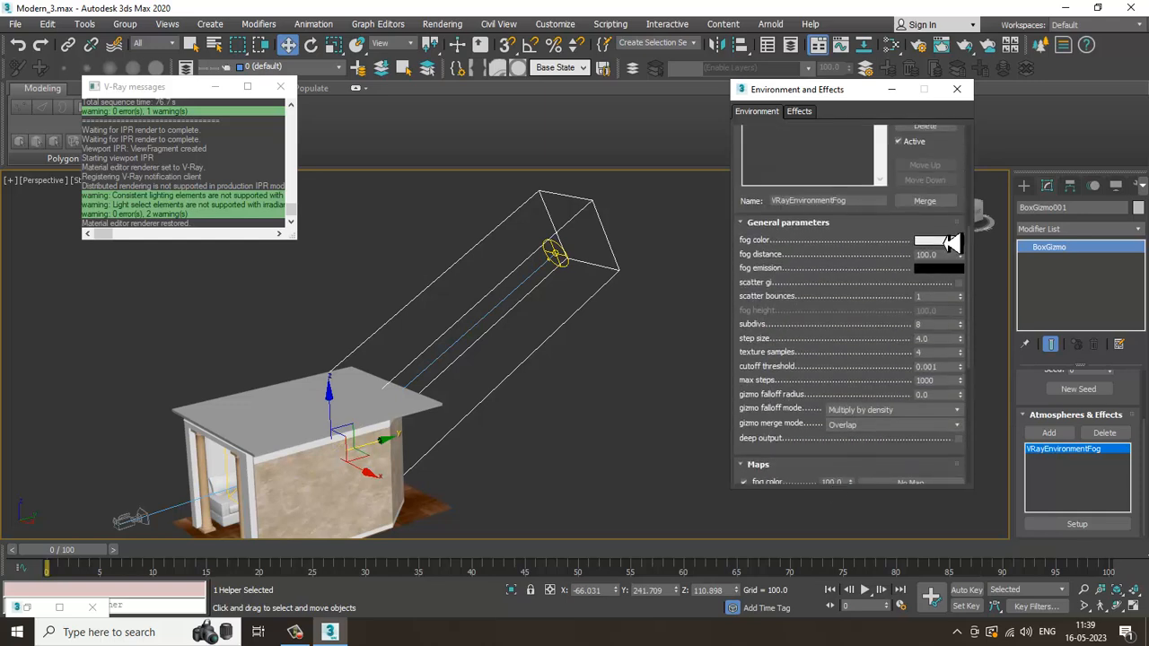
pyautogui.click(938, 241)
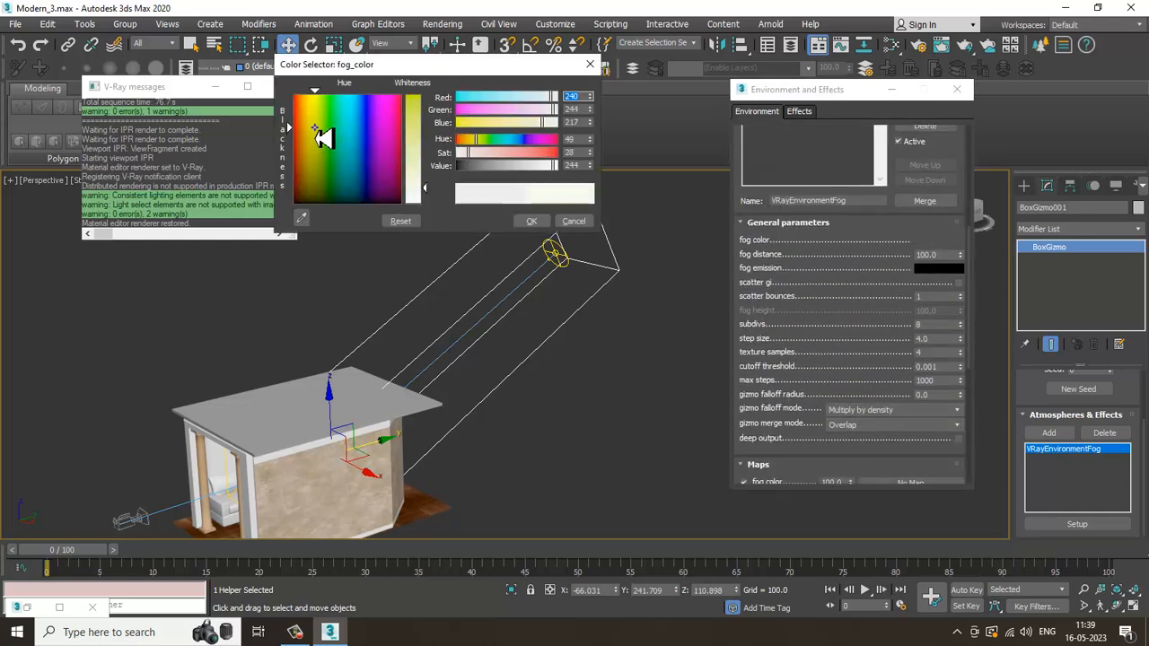
pyautogui.moveTo(426, 187); pyautogui.dragTo(429, 194)
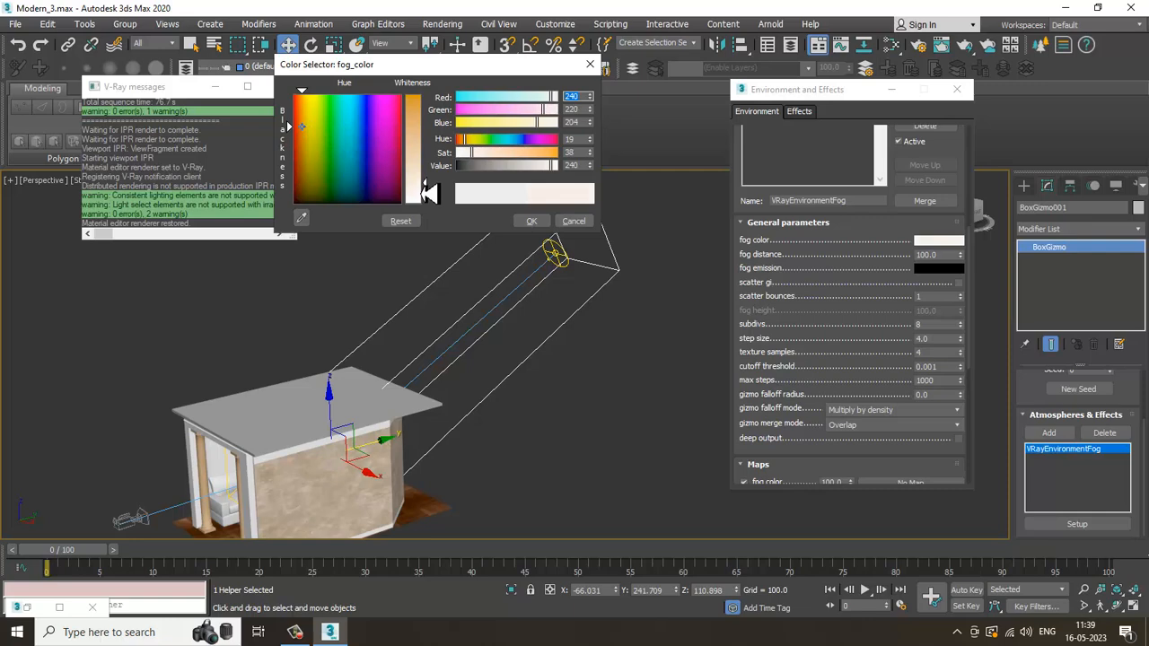
pyautogui.click(306, 126)
pyautogui.moveTo(307, 131)
pyautogui.mouseDown()
pyautogui.moveTo(300, 175)
pyautogui.moveTo(313, 200)
pyautogui.moveTo(316, 144)
pyautogui.moveTo(325, 147)
pyautogui.moveTo(310, 141)
pyautogui.moveTo(310, 100)
pyautogui.moveTo(310, 134)
pyautogui.mouseUp()
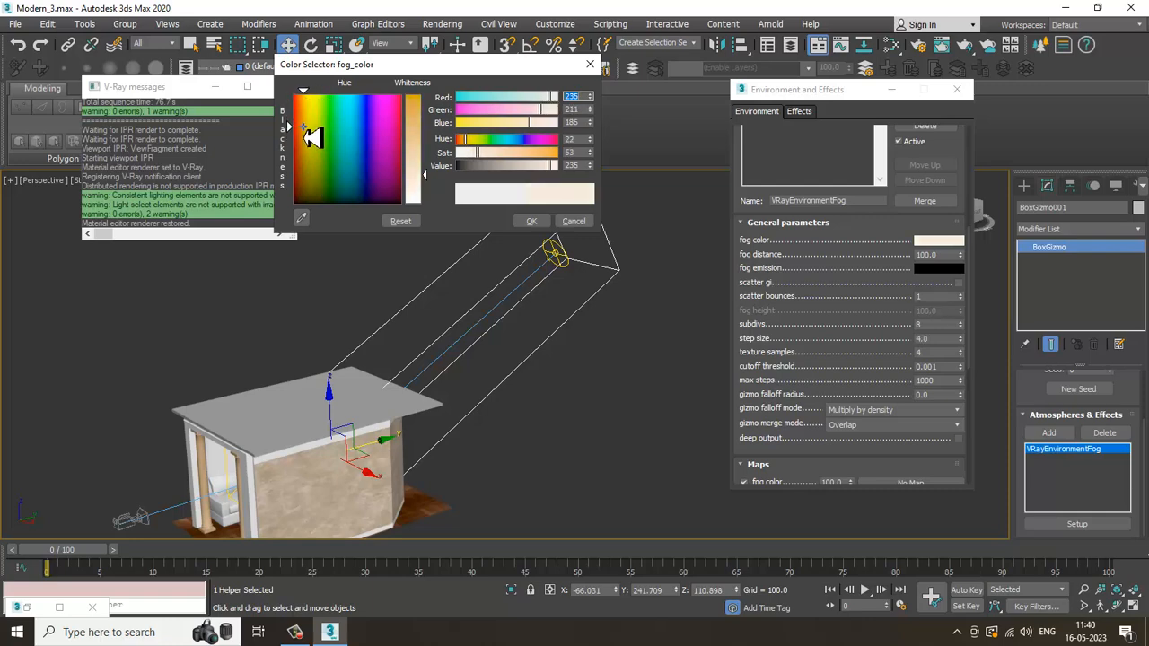
pyautogui.click(425, 151)
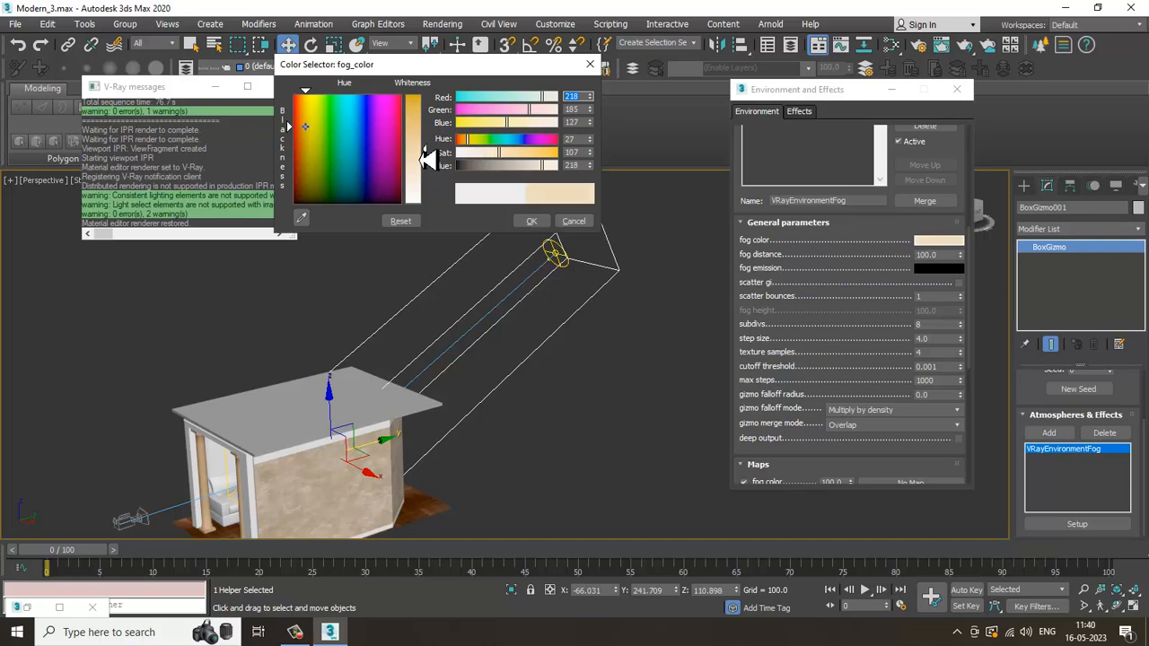
pyautogui.click(534, 224)
# Step: Start the V-Ray interactive render in the PhysCamera001 viewport and move the Environment and Effects window clear of it
pyautogui.hotkey('alt', 'w')
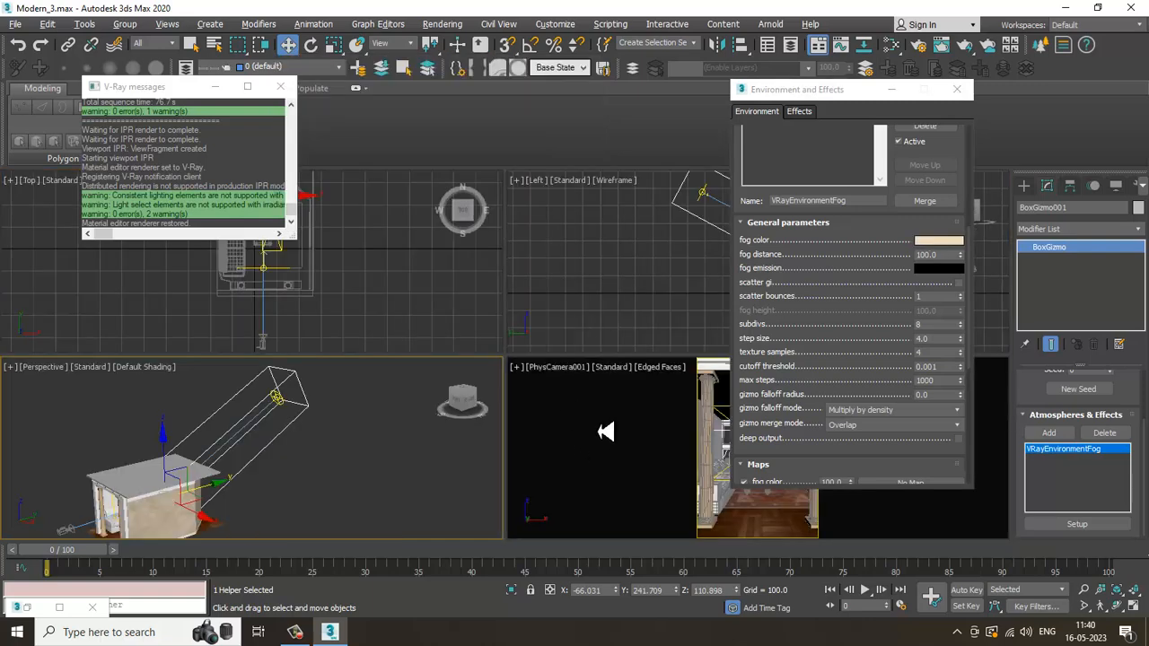
pyautogui.click(614, 368)
pyautogui.click(661, 404)
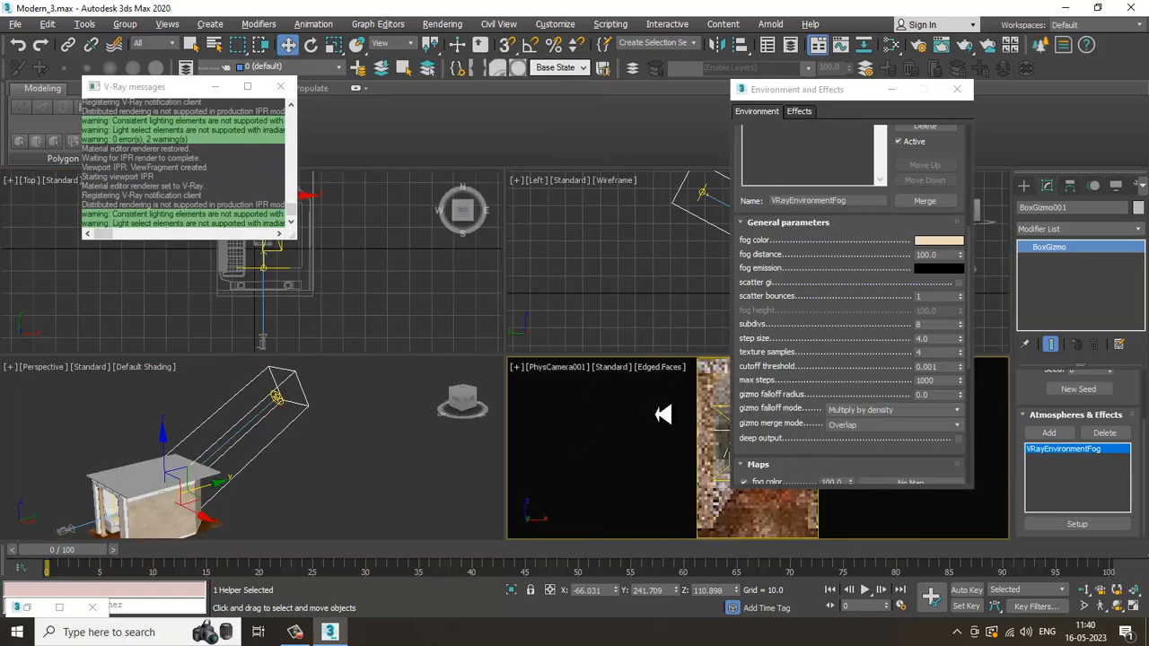
pyautogui.moveTo(833, 99); pyautogui.dragTo(175, 108)
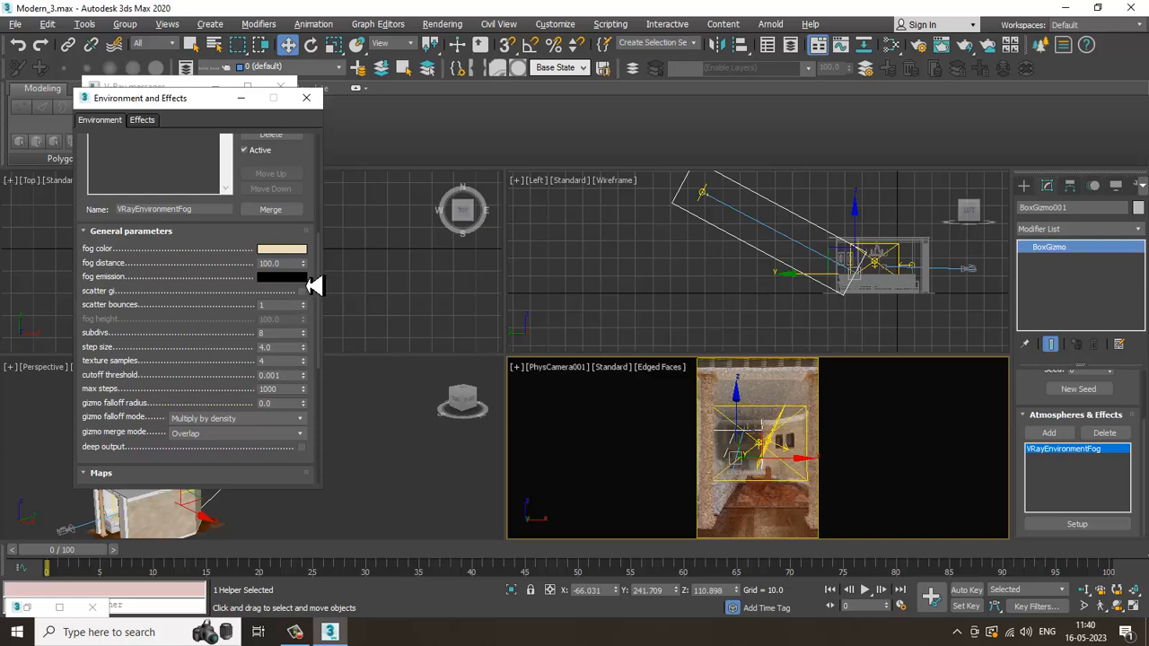
# Step: Set the fog's subdivs to 32 and its fog distance to about 1542
pyautogui.moveTo(306, 274); pyautogui.dragTo(311, 141)
pyautogui.moveTo(328, 348); pyautogui.dragTo(401, 144)
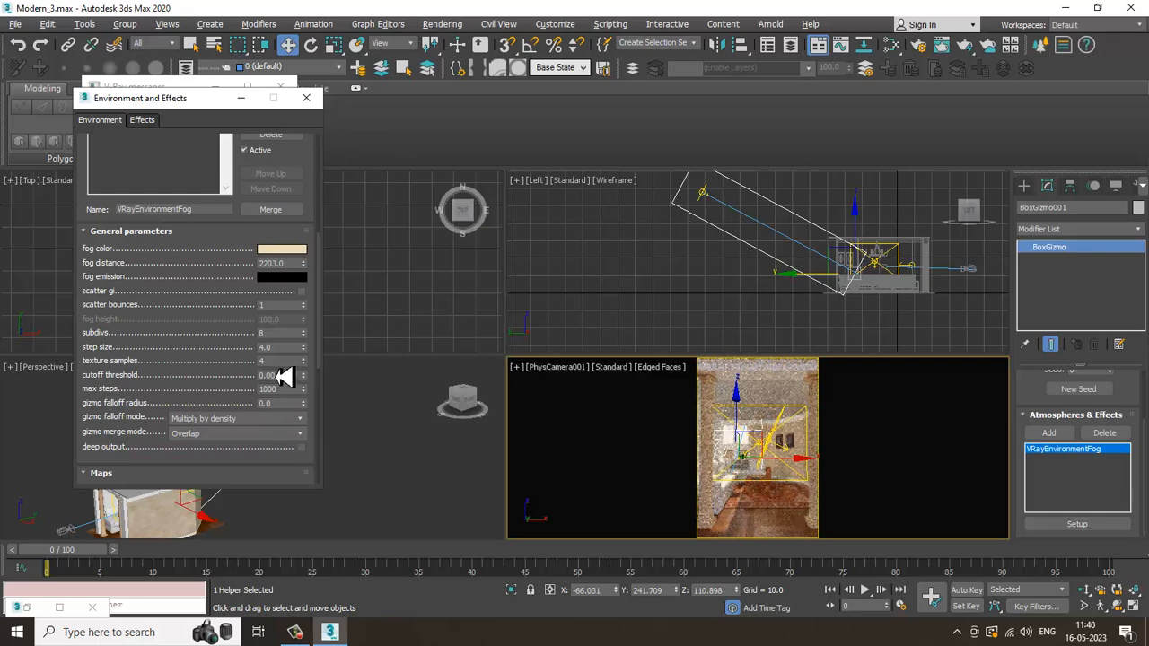
pyautogui.moveTo(275, 334); pyautogui.dragTo(180, 339)
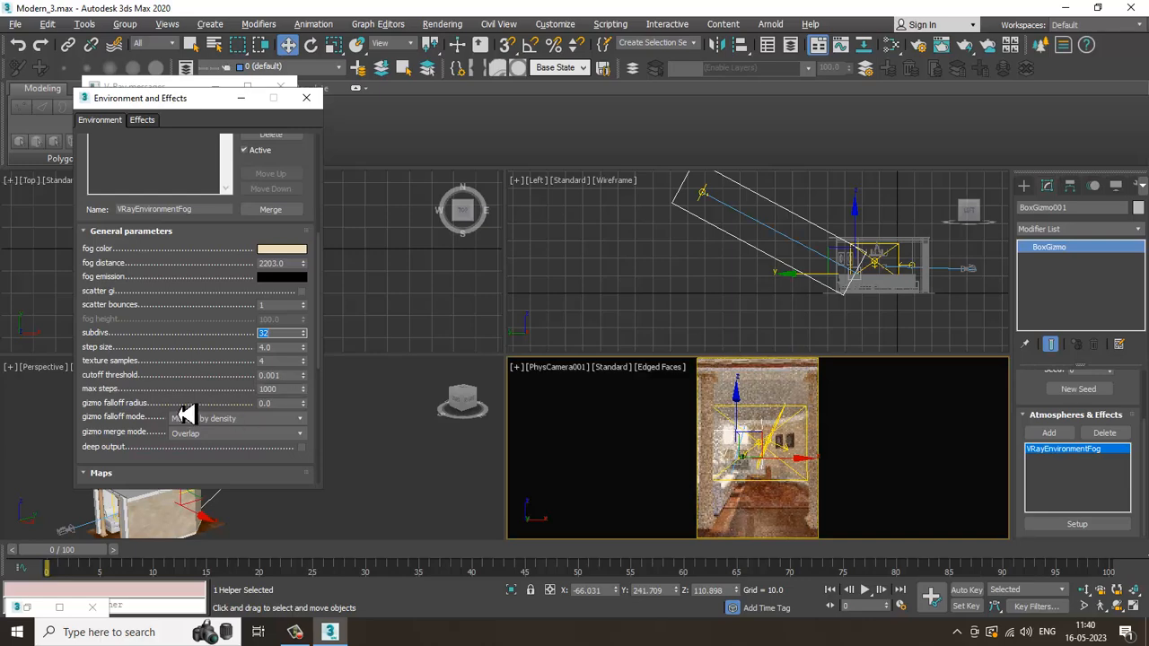
pyautogui.moveTo(305, 283); pyautogui.dragTo(314, 317)
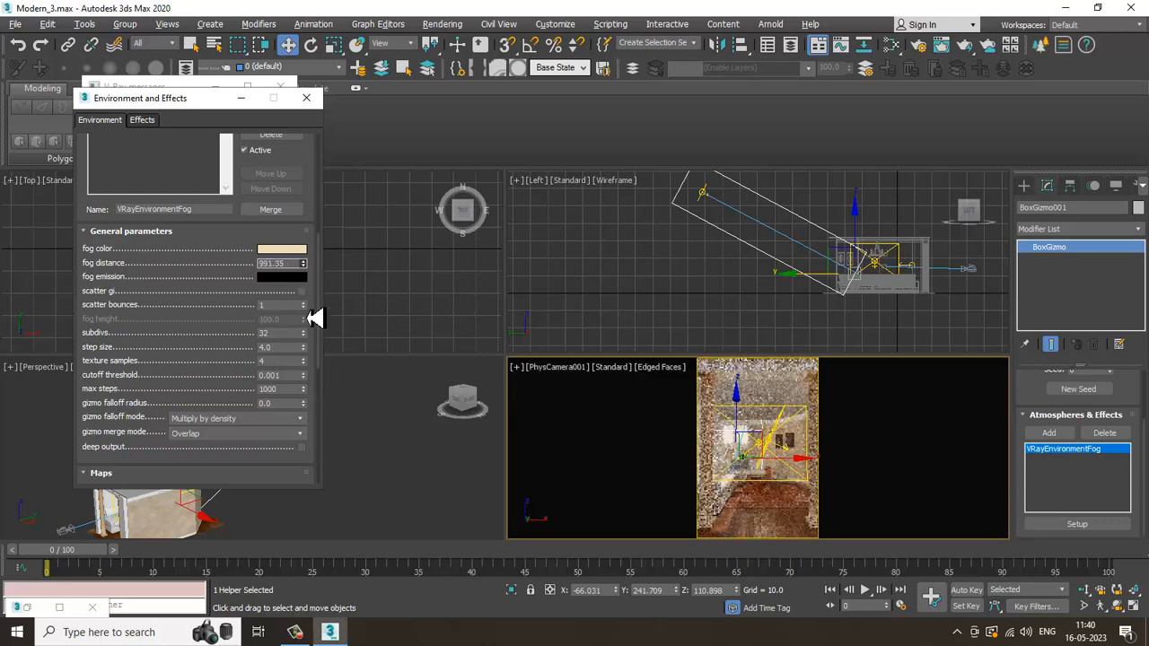
pyautogui.moveTo(319, 296)
pyautogui.mouseDown()
pyautogui.moveTo(318, 350)
pyautogui.moveTo(326, 314)
pyautogui.mouseUp()
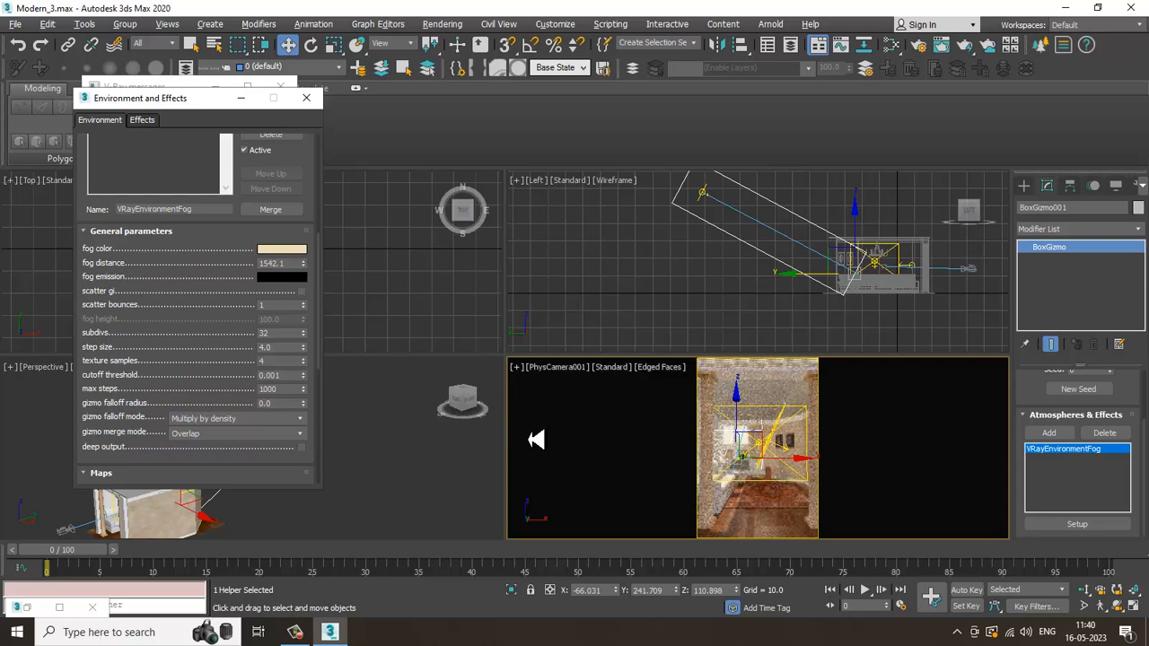
# Step: Try the fog with scatter GI enabled in the interactive render
pyautogui.moveTo(161, 415); pyautogui.dragTo(210, 422)
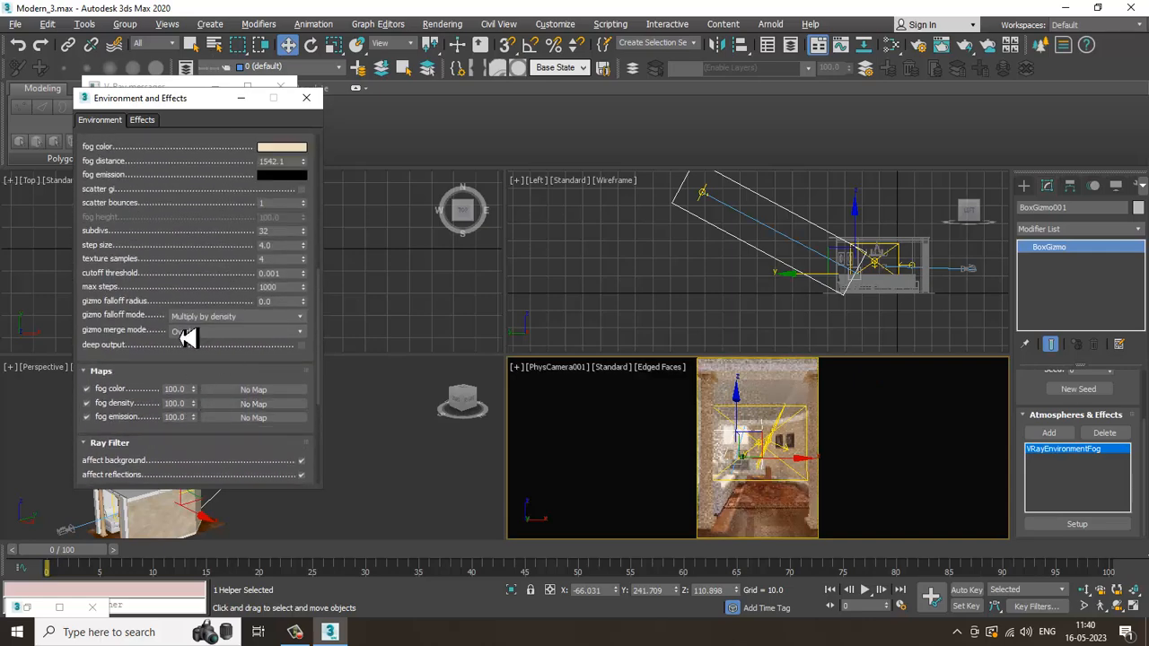
pyautogui.scroll(3, 175, 297)
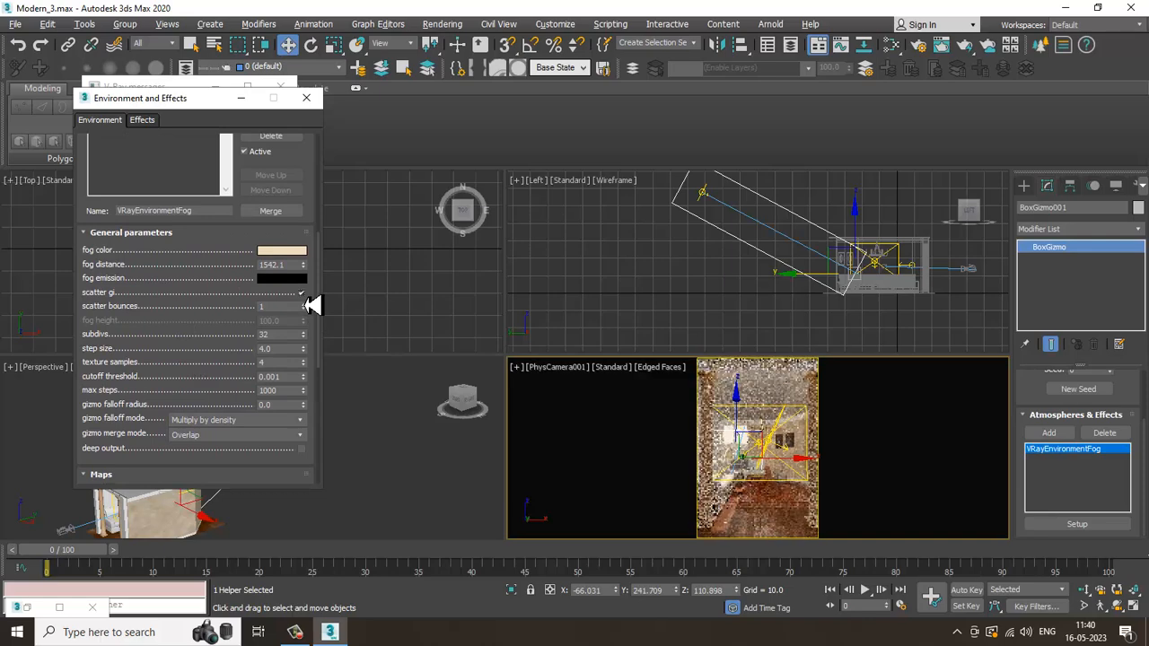
pyautogui.scroll(-3, 260, 332)
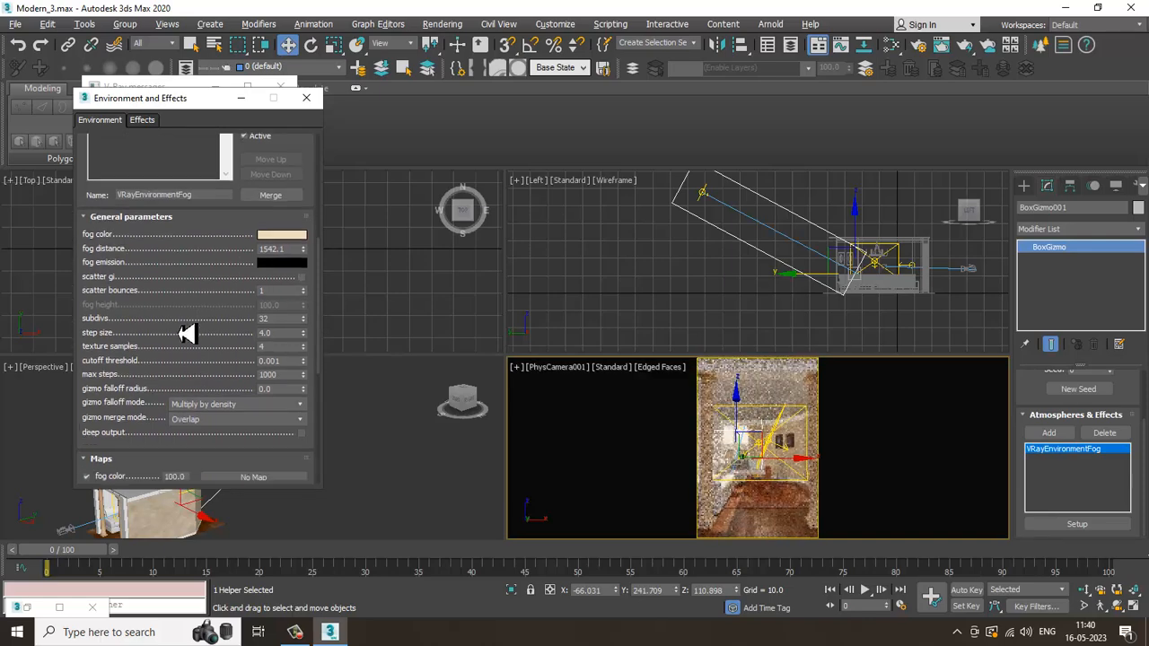
pyautogui.moveTo(161, 368); pyautogui.dragTo(213, 518)
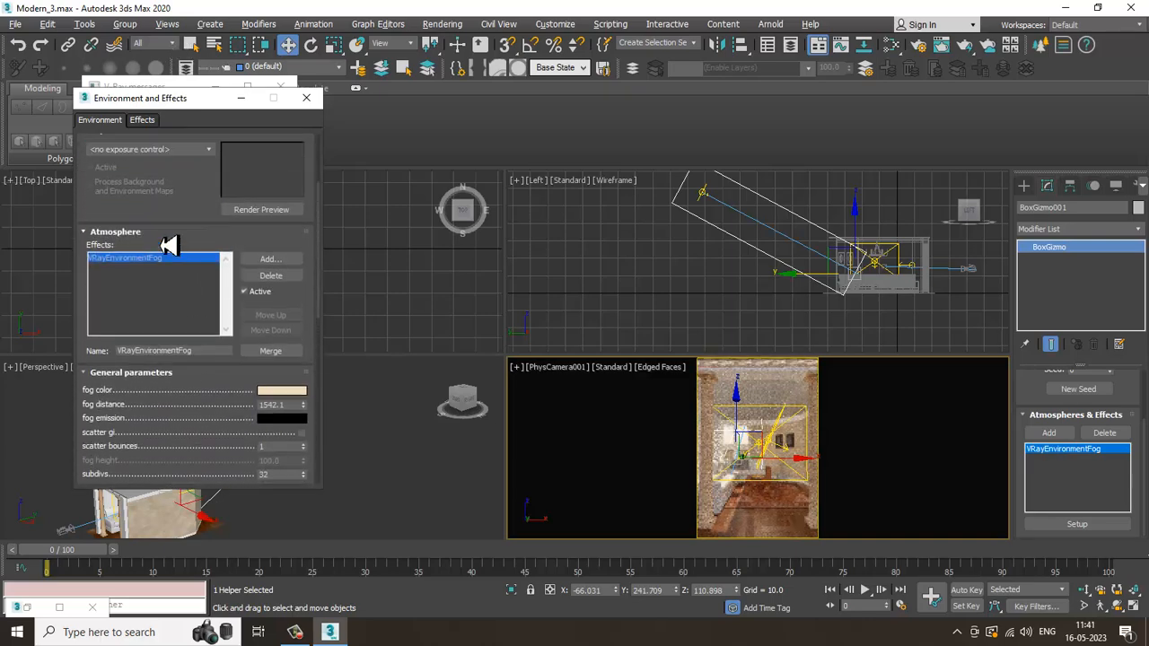
pyautogui.click(303, 635)
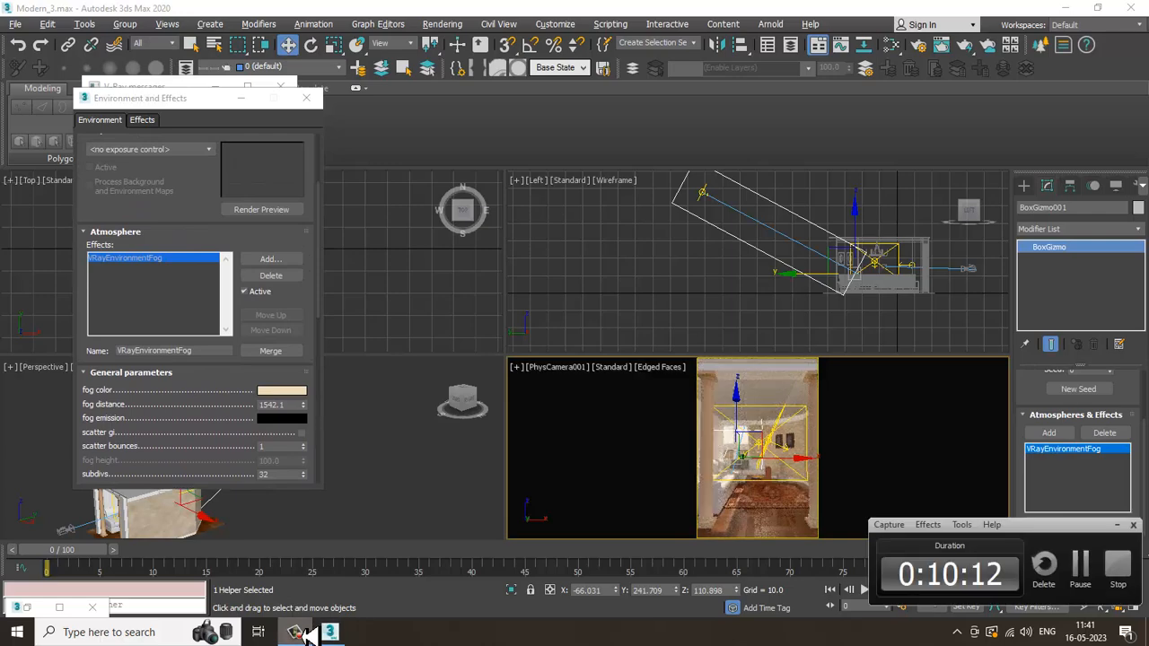
pyautogui.click(304, 634)
# Step: Assign VRay Exposure Control to the scene in Photographic mode
pyautogui.scroll(5, 198, 230)
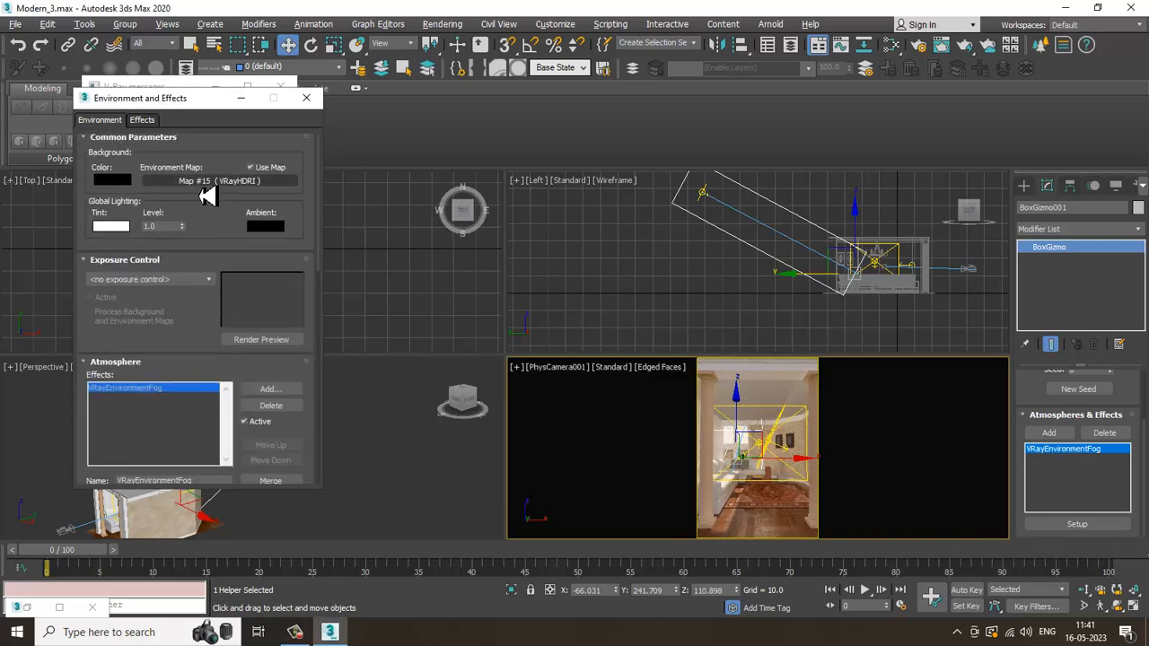
pyautogui.click(153, 279)
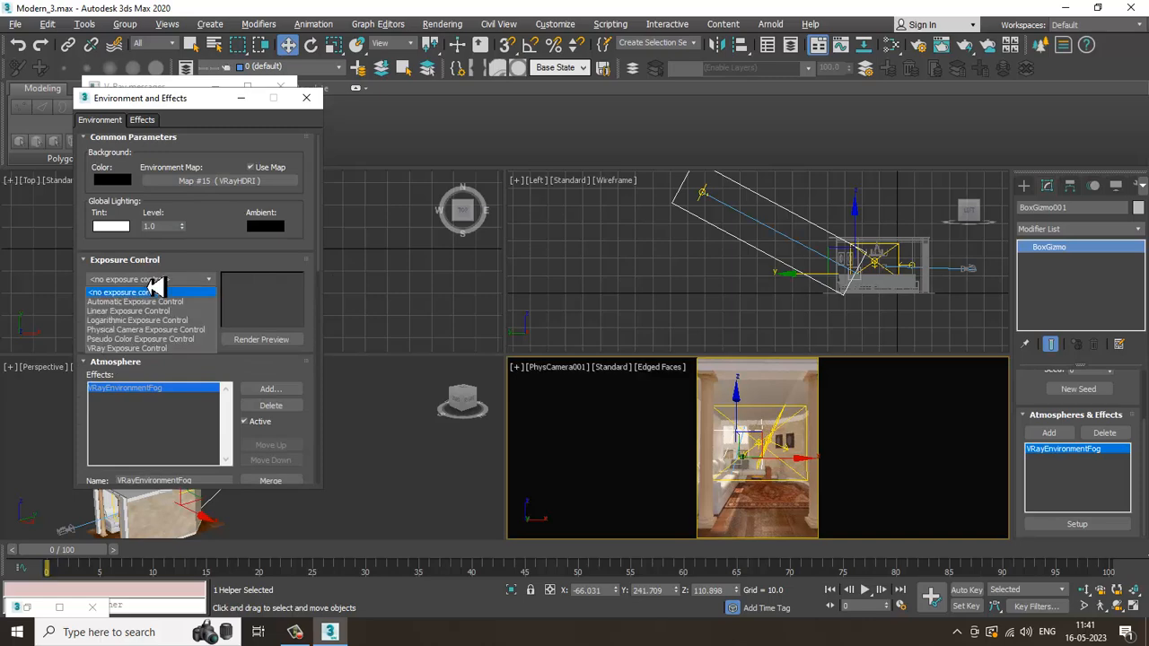
pyautogui.click(164, 351)
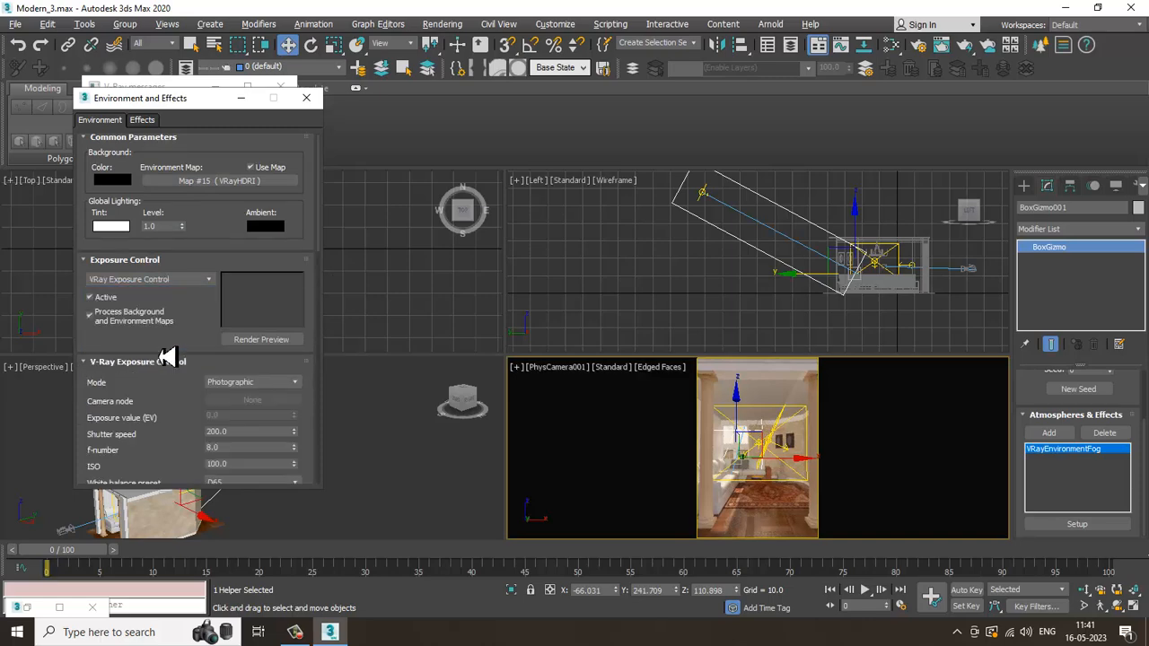
pyautogui.click(240, 386)
pyautogui.click(241, 387)
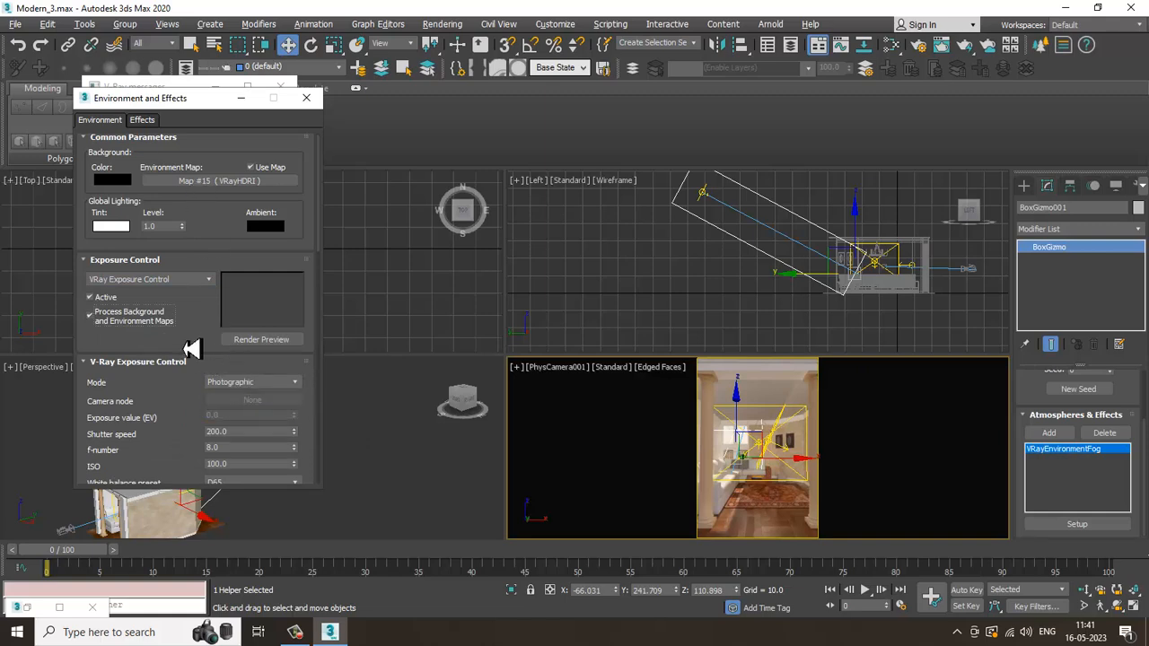
pyautogui.moveTo(192, 346); pyautogui.dragTo(194, 206)
pyautogui.click(250, 324)
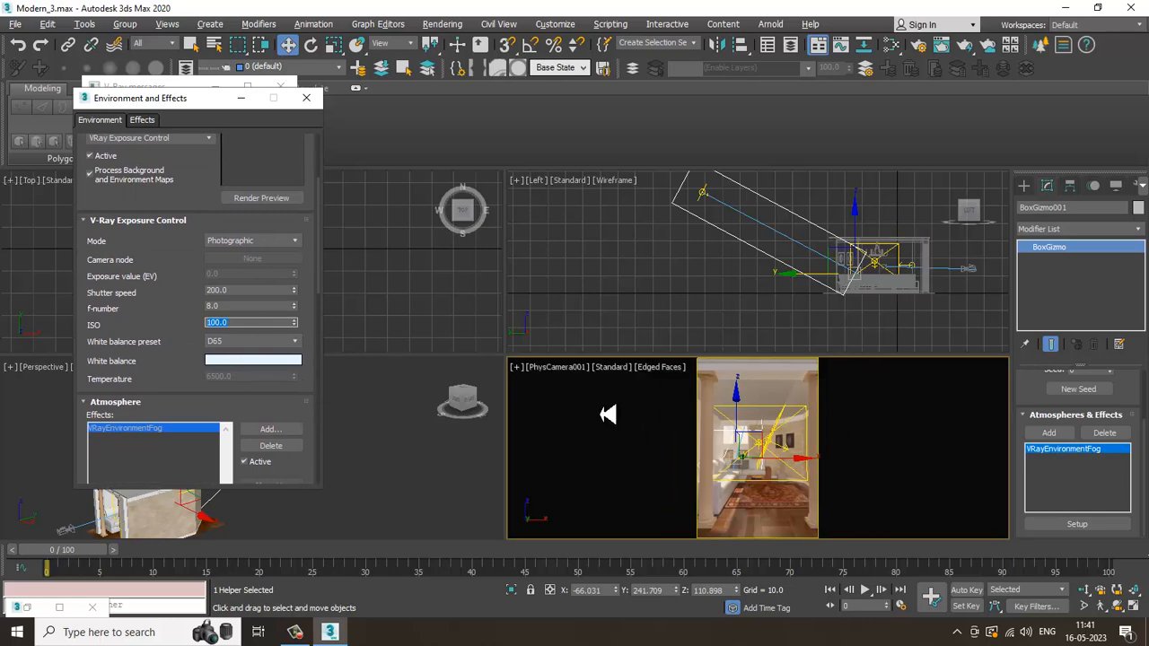
# Step: Restart the V-Ray interactive render in the PhysCamera001 viewport to apply the new exposure control
pyautogui.click(611, 367)
pyautogui.click(669, 406)
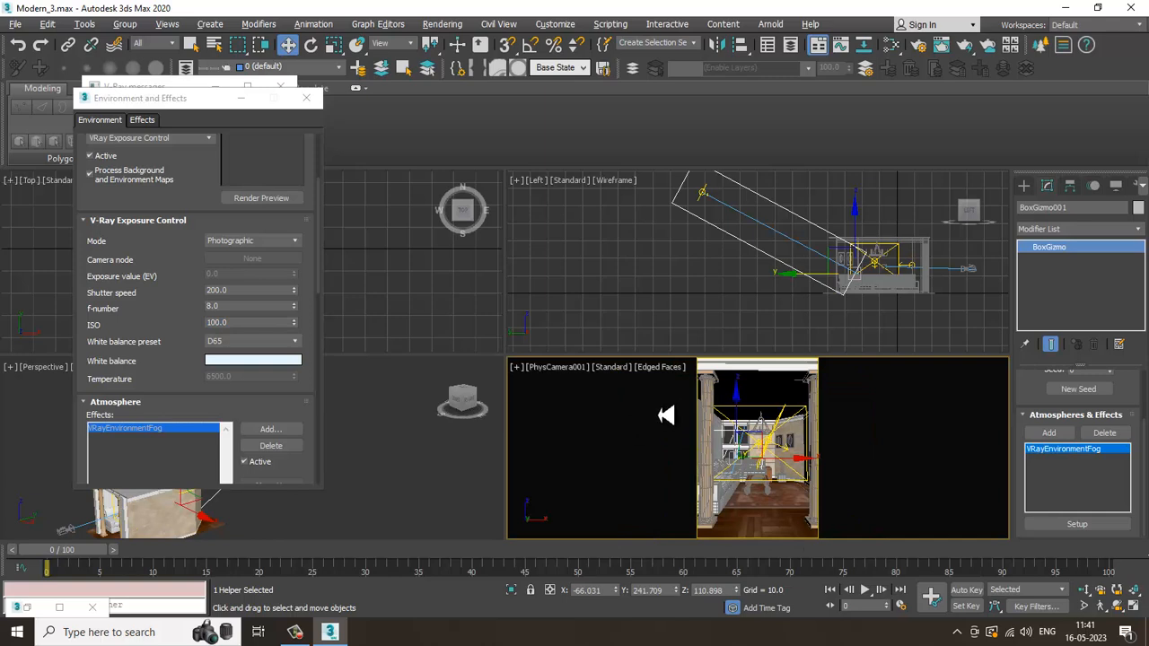
pyautogui.click(599, 368)
pyautogui.click(647, 410)
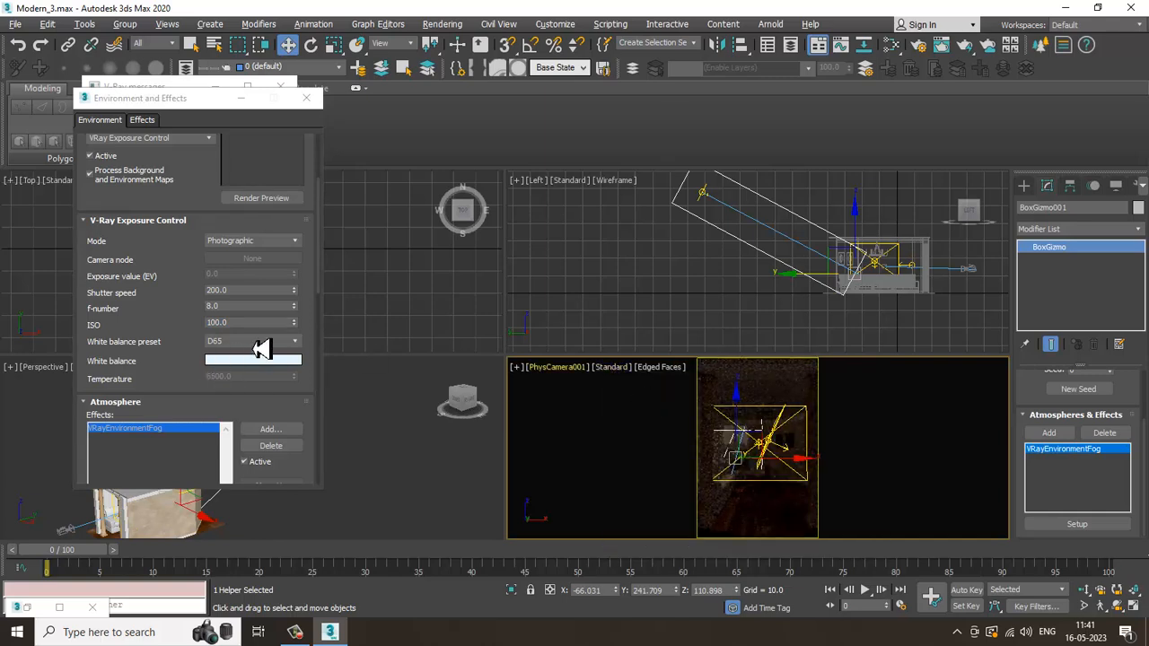
# Step: Try shutter speeds of 230, 20 and 12 in the V-Ray Exposure Control and settle on 10
pyautogui.click(236, 300)
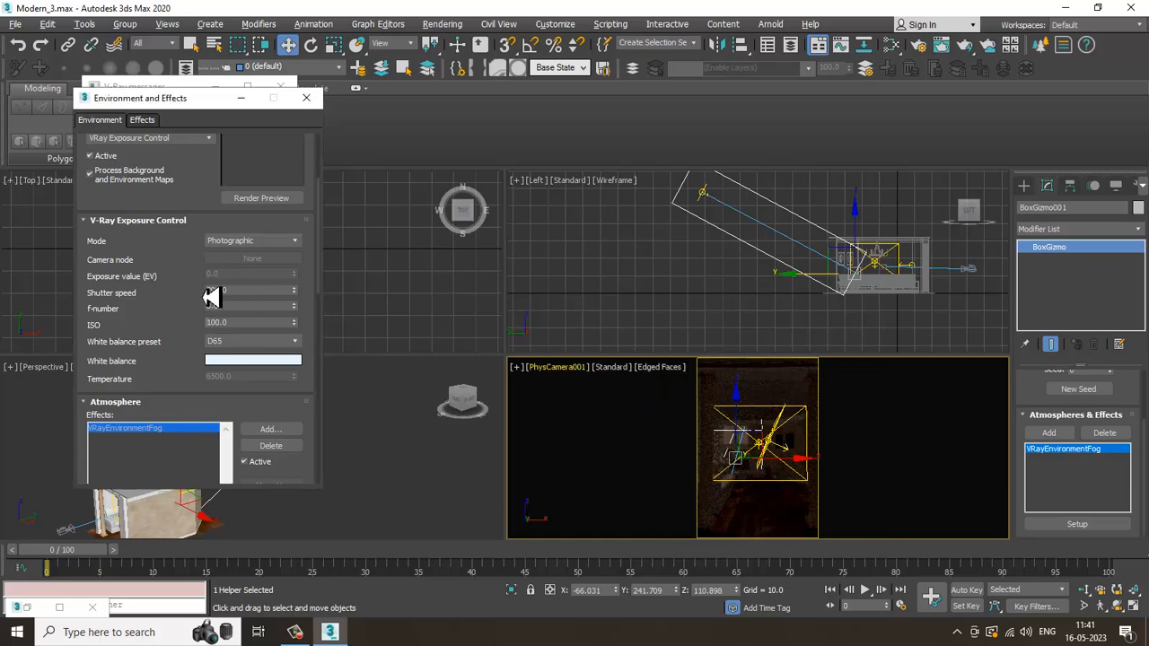
pyautogui.click(247, 290)
pyautogui.write('230')
pyautogui.press('Return')
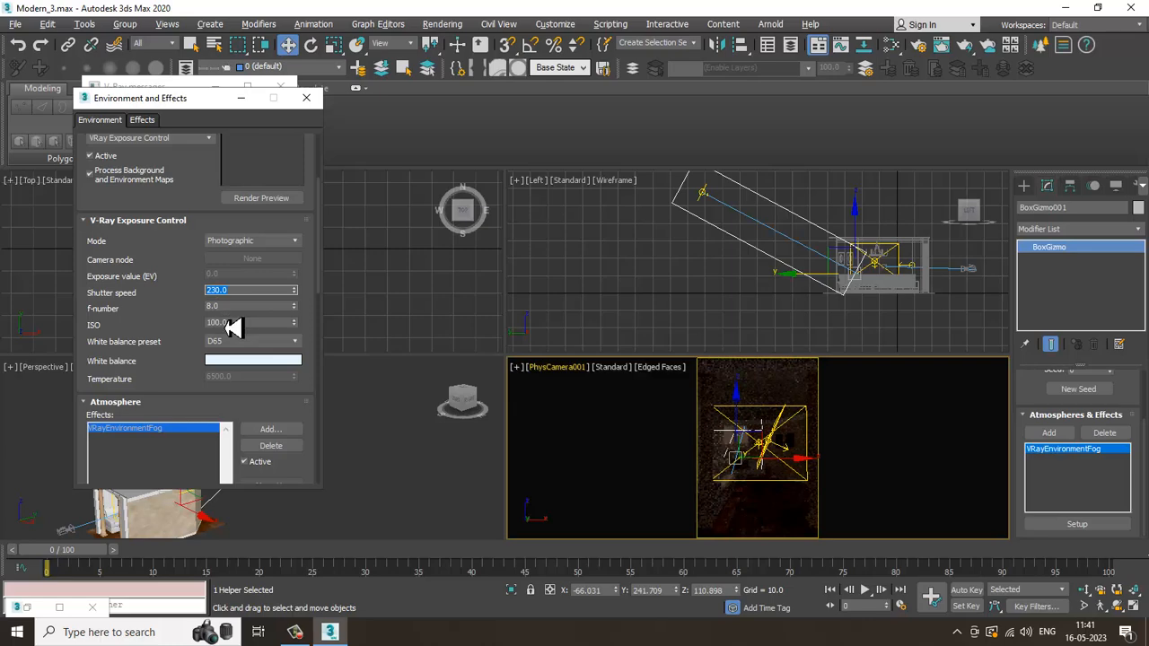
pyautogui.write('20')
pyautogui.press('Return')
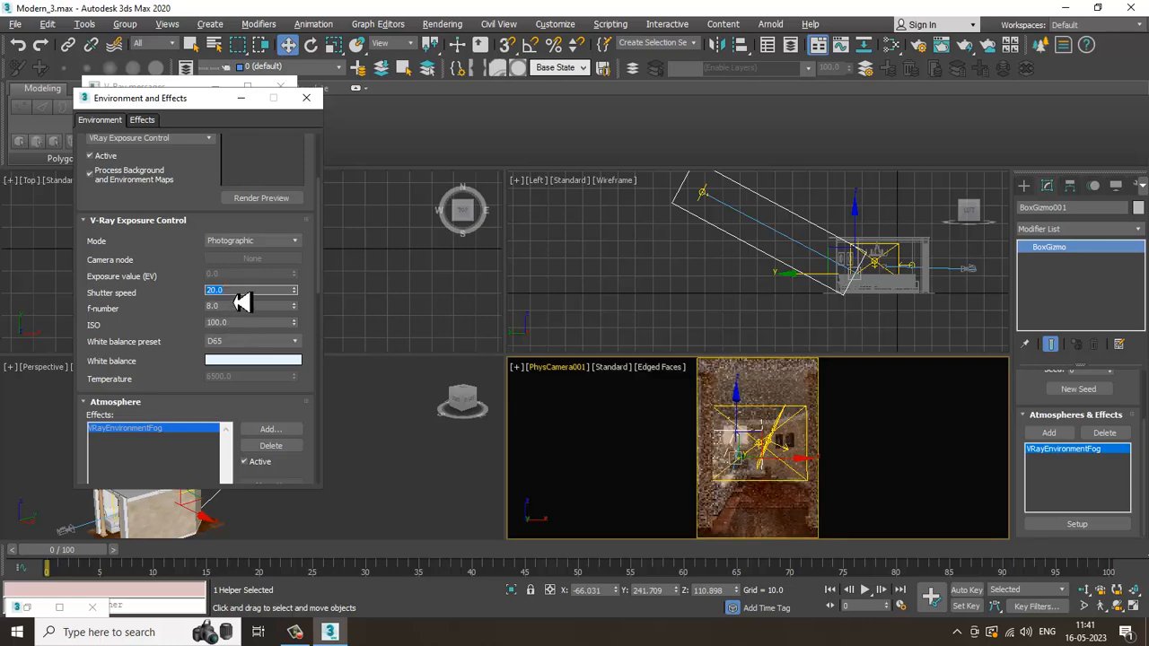
pyautogui.write('12')
pyautogui.press('Return')
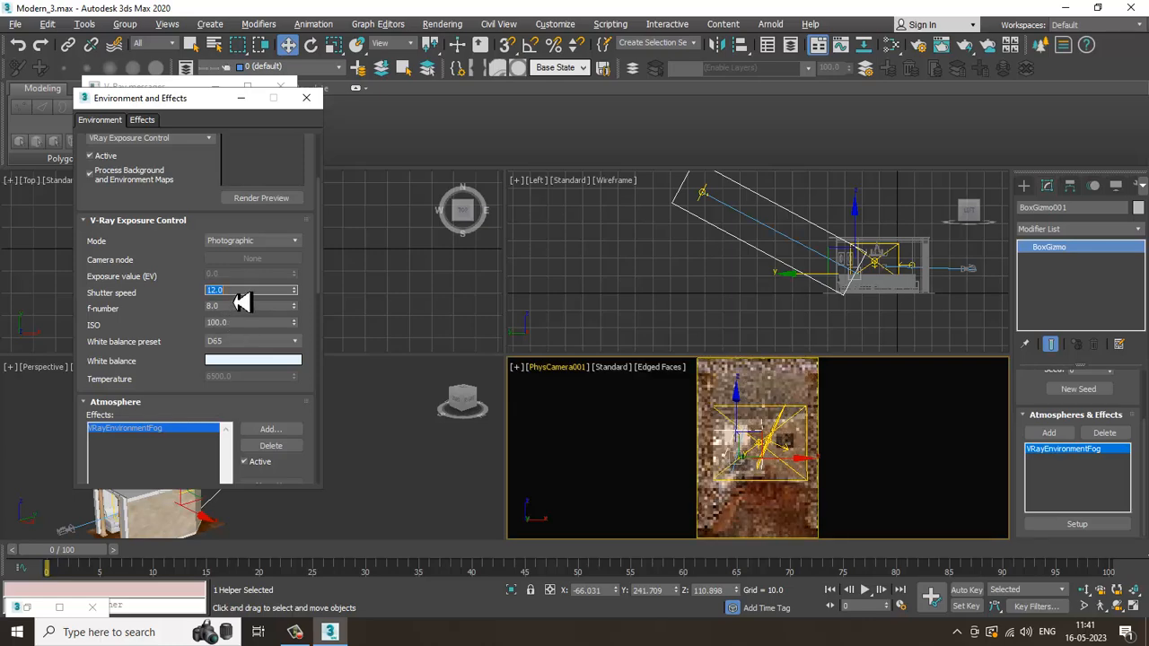
pyautogui.write('10')
pyautogui.press('Return')
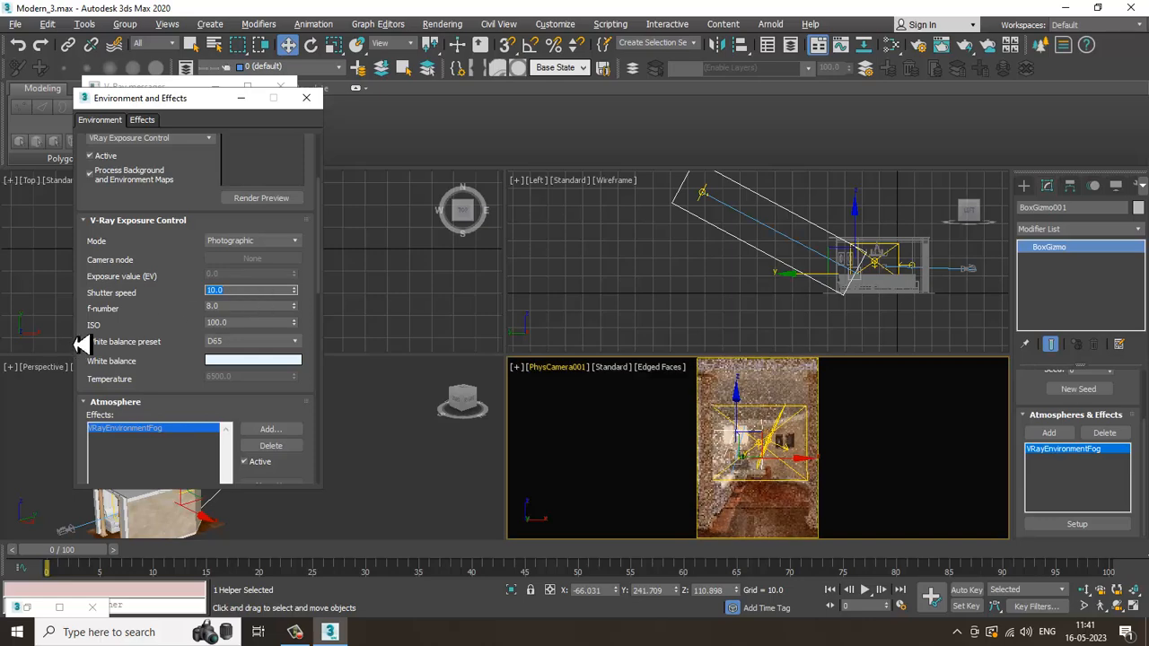
# Step: Try an ISO of 15 in the V-Ray Exposure Control and set it back to 100
pyautogui.click(257, 322)
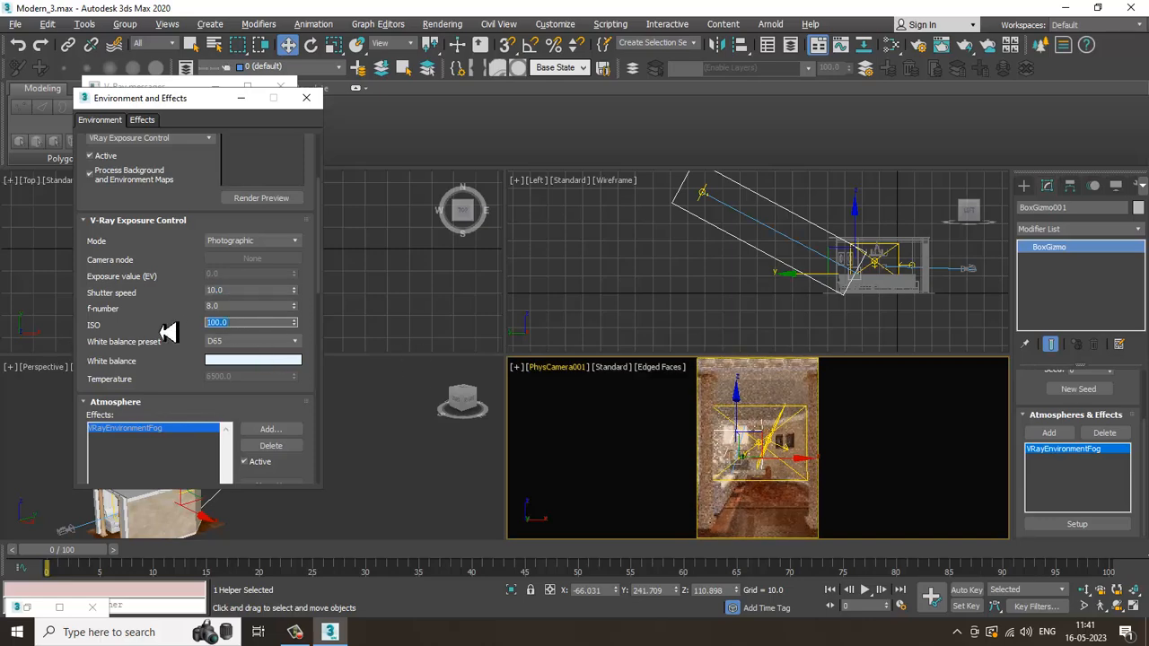
pyautogui.write('15')
pyautogui.press('Return')
pyautogui.write('1')
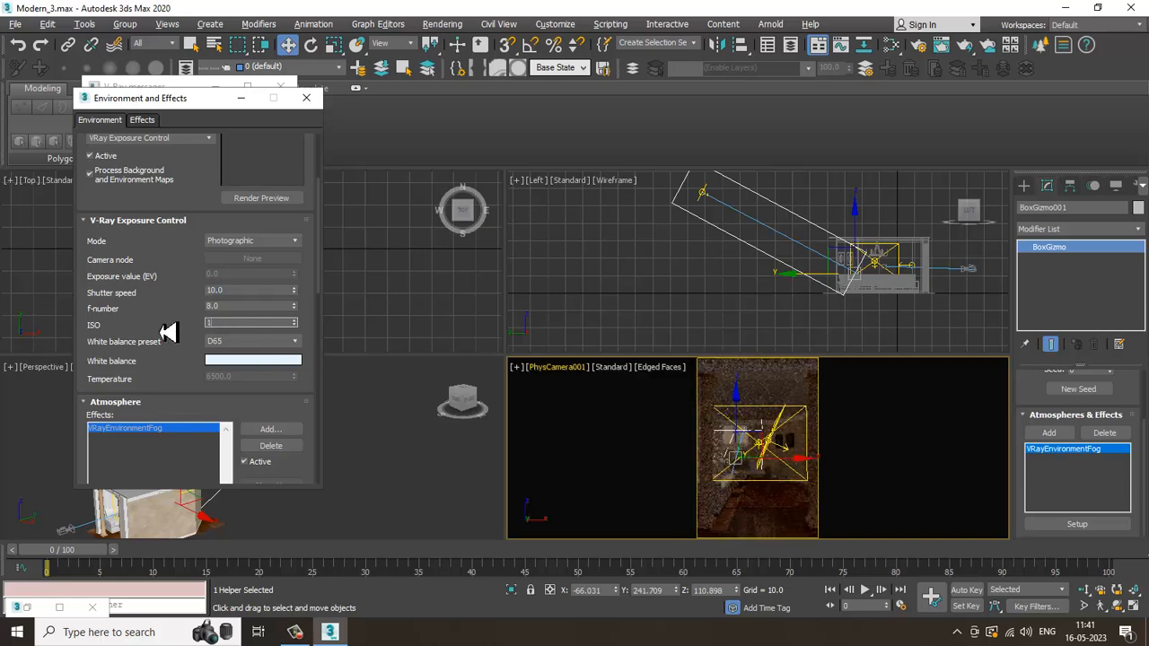
pyautogui.write('00')
# Step: Try the Neutral, Daylight, D75 and D55 white balance presets against the interactive render
pyautogui.click(248, 342)
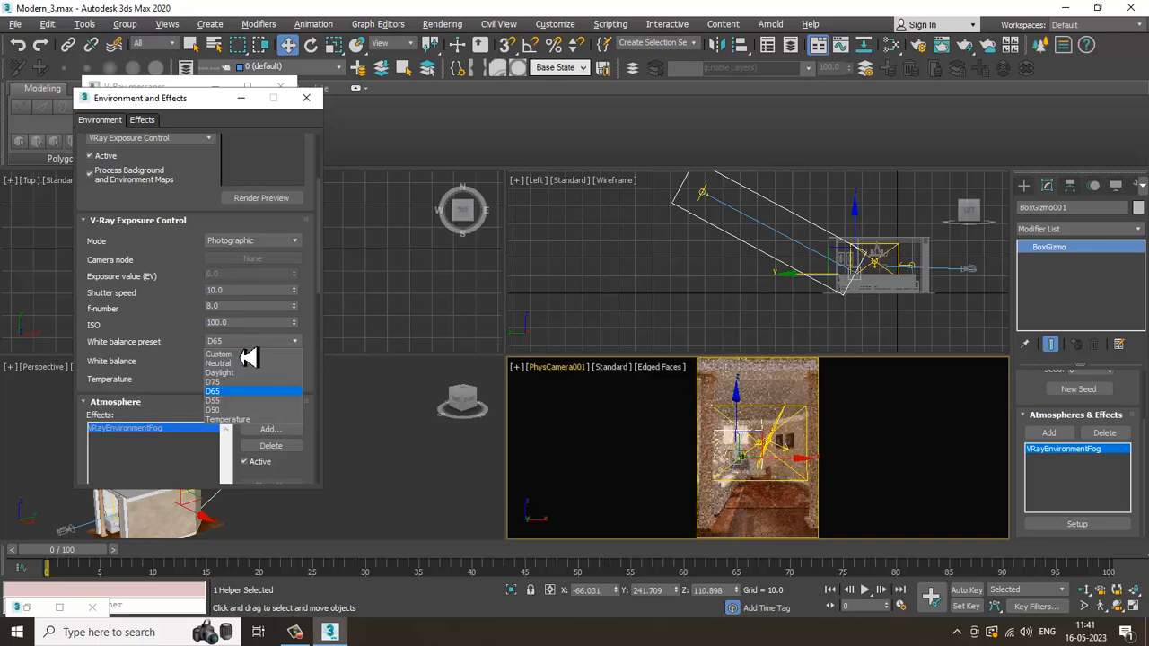
pyautogui.click(219, 363)
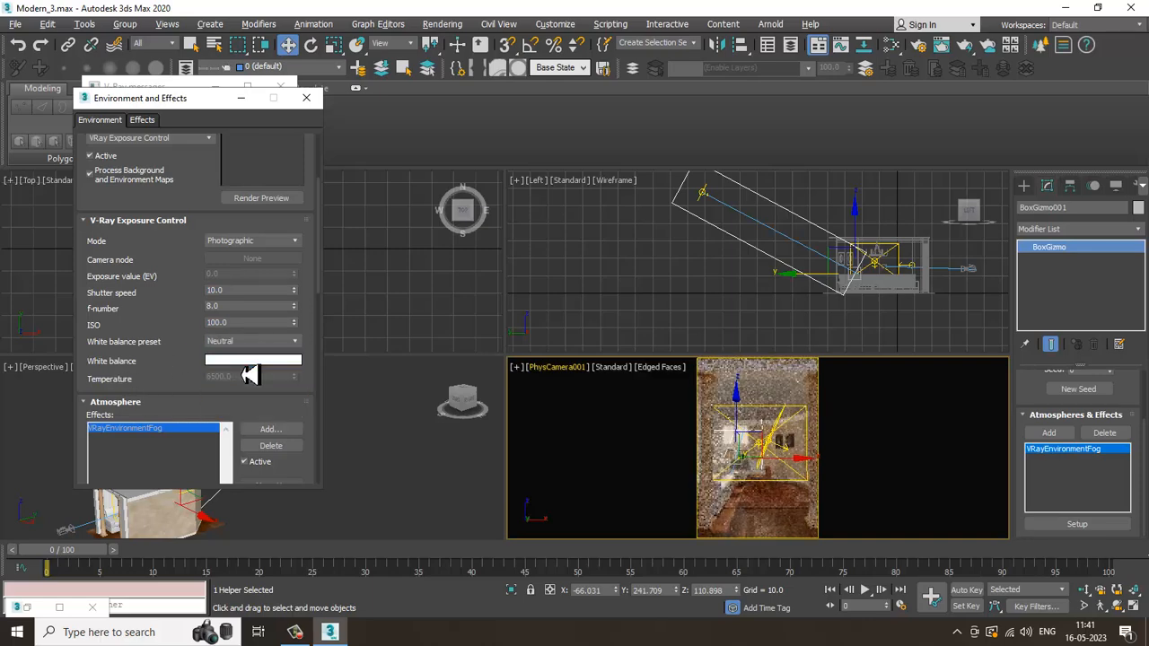
pyautogui.click(267, 342)
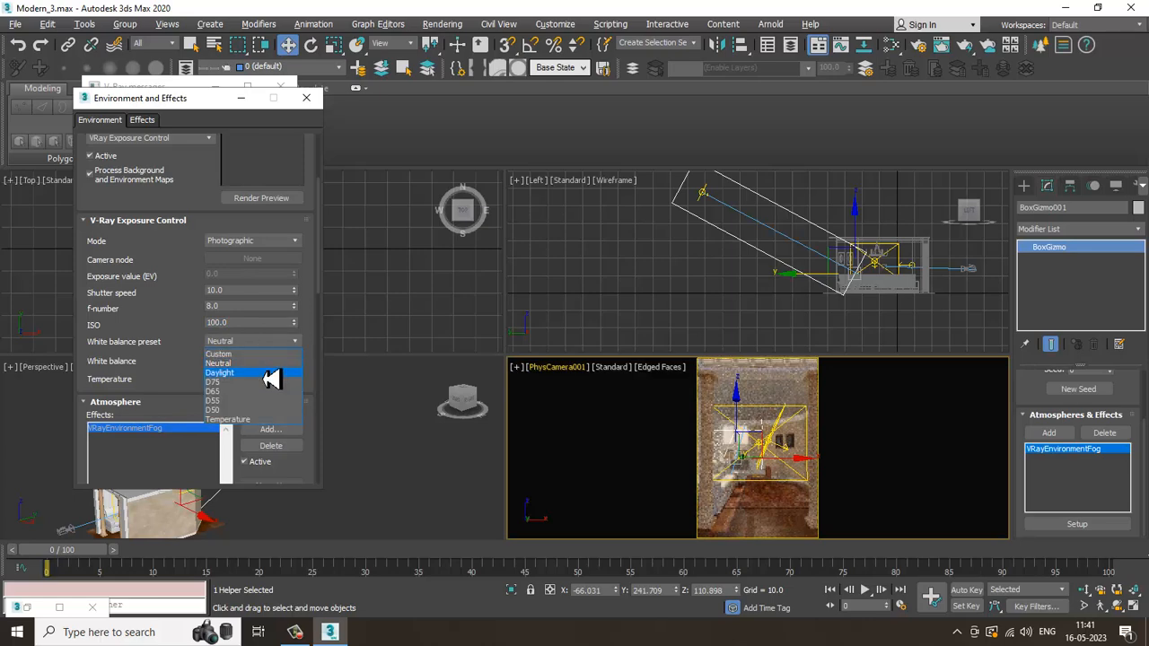
pyautogui.click(270, 372)
pyautogui.click(261, 342)
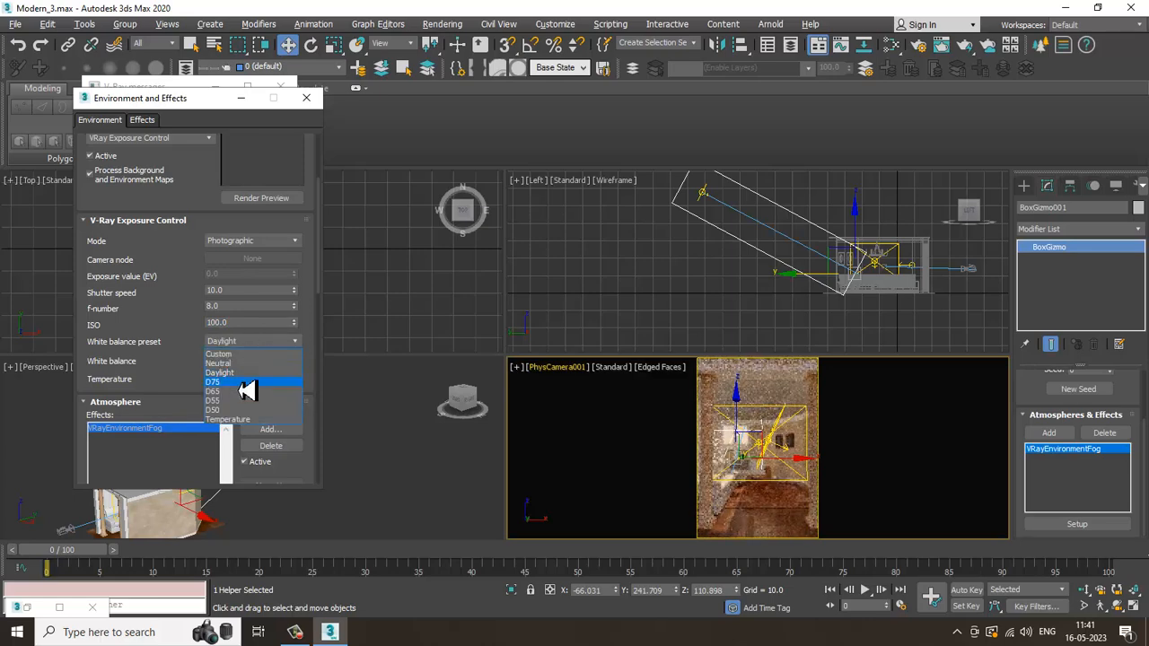
pyautogui.click(246, 389)
pyautogui.click(260, 342)
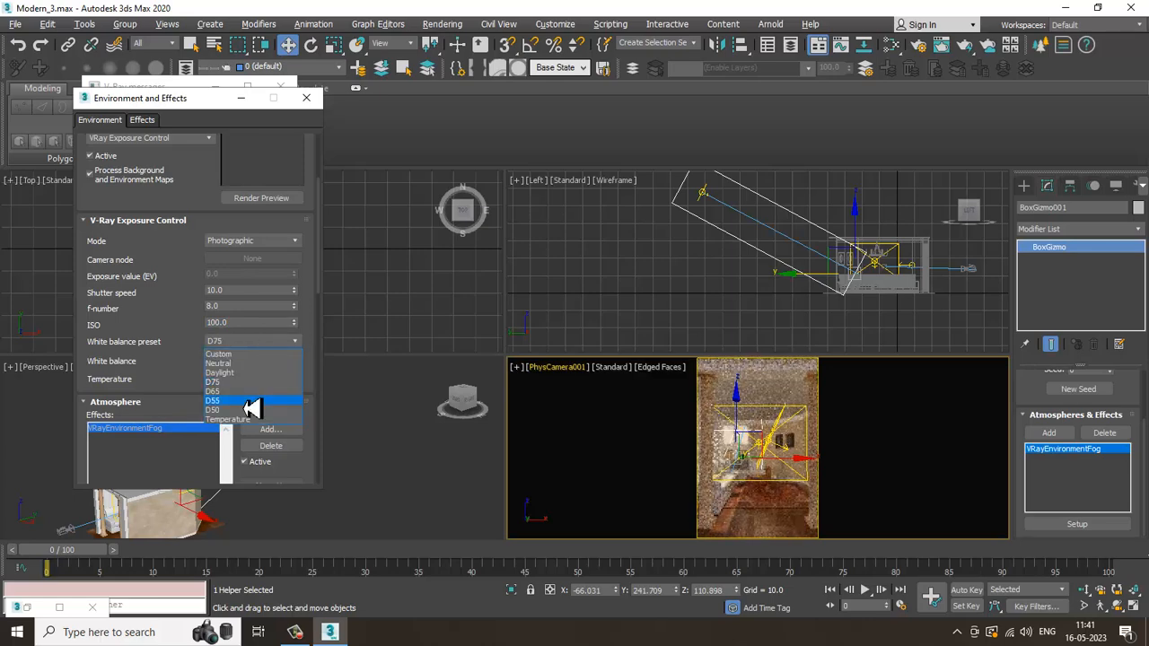
pyautogui.click(251, 397)
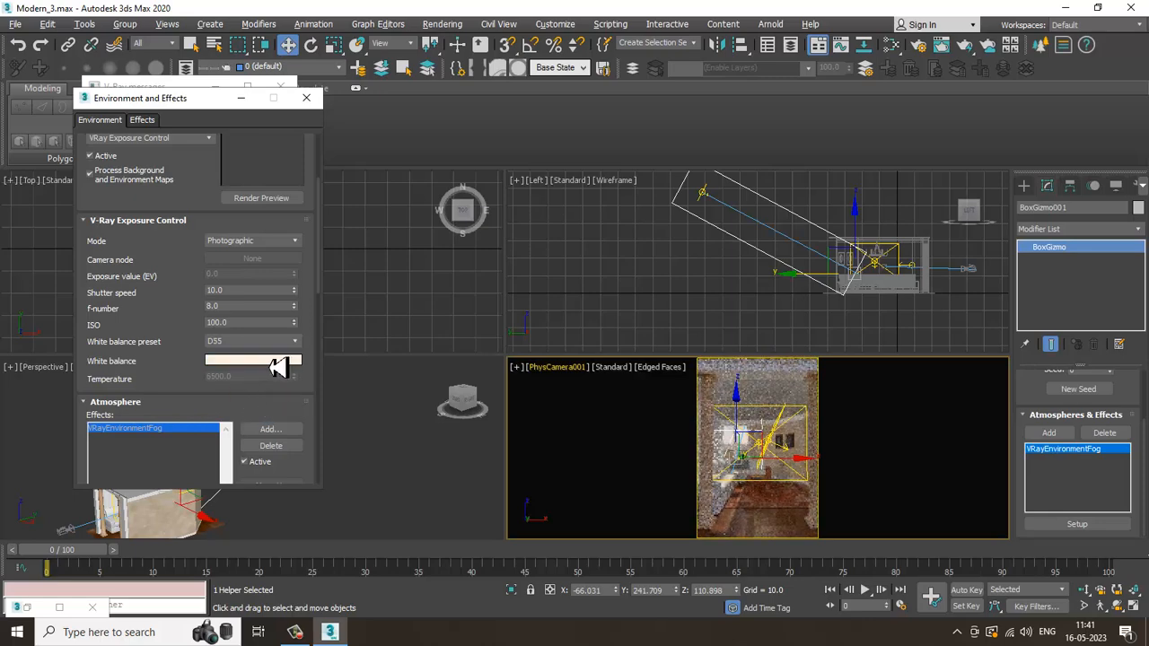
# Step: Compare the D50, D55 and Daylight white balance presets in the interactive render
pyautogui.click(251, 344)
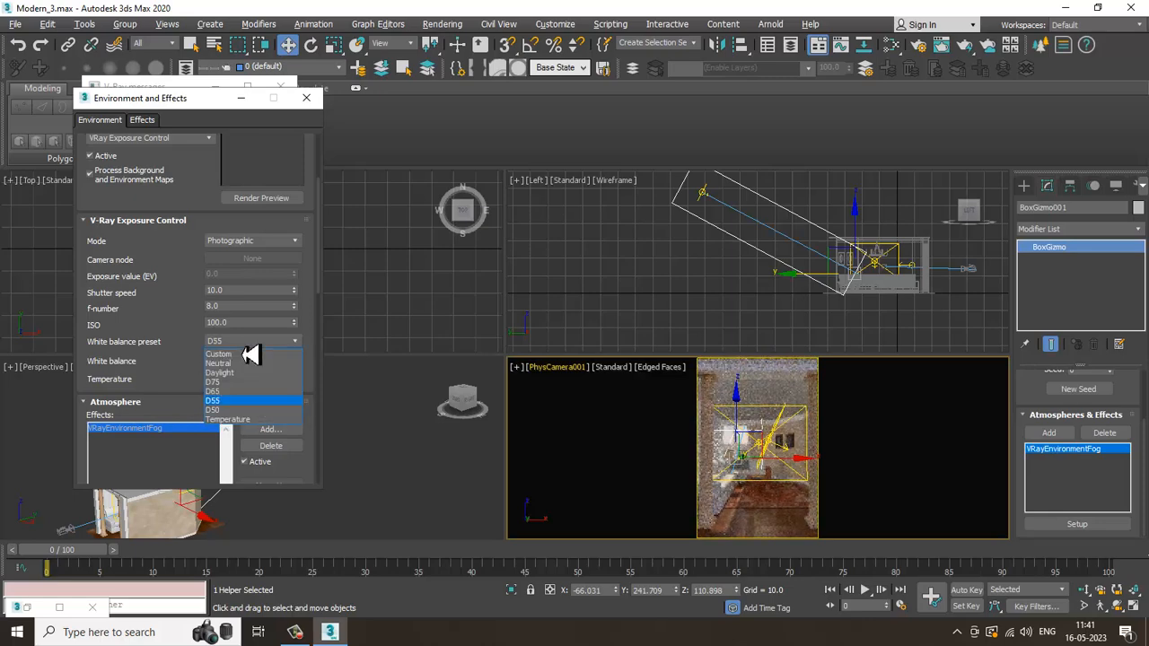
pyautogui.click(250, 411)
pyautogui.click(269, 343)
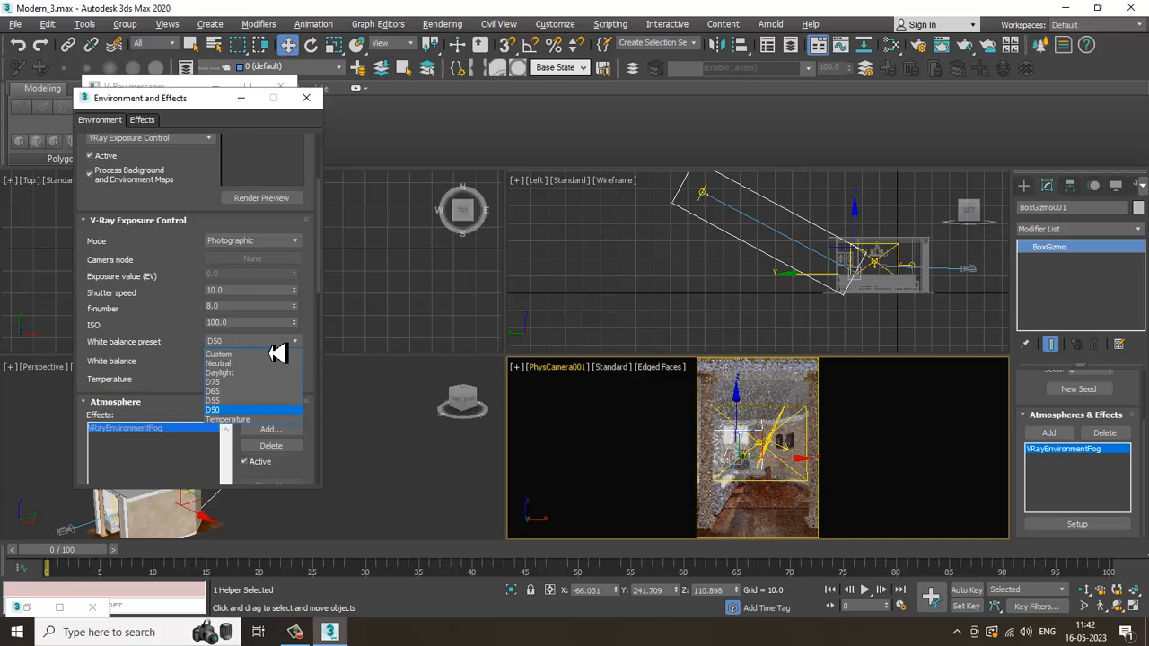
pyautogui.click(241, 401)
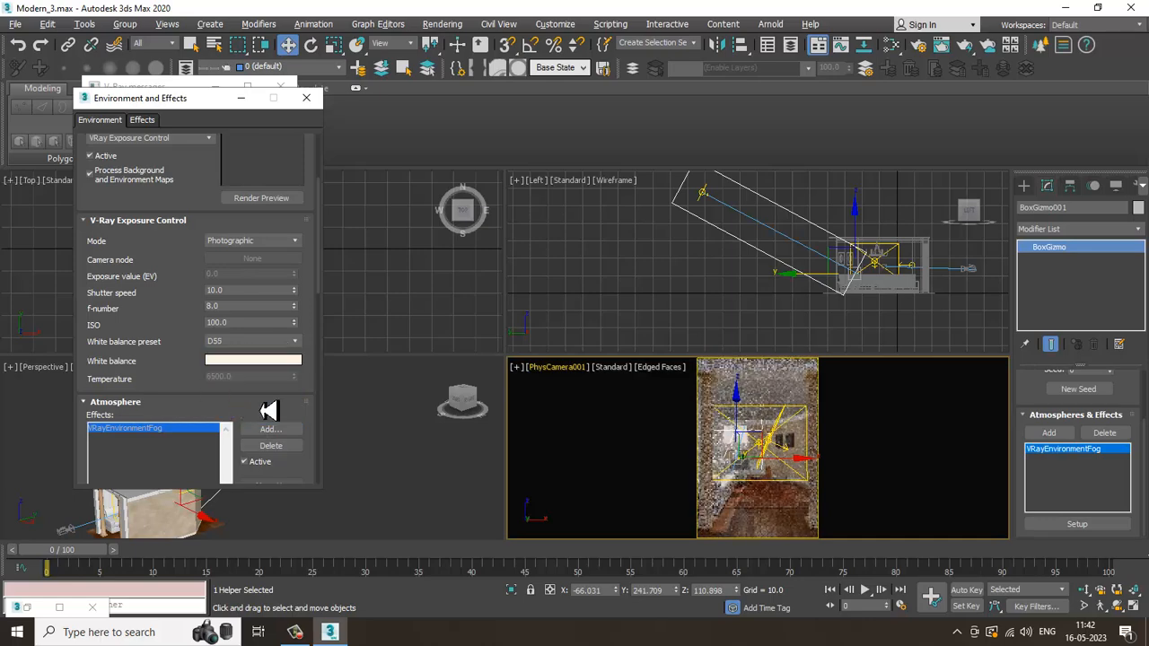
pyautogui.click(257, 342)
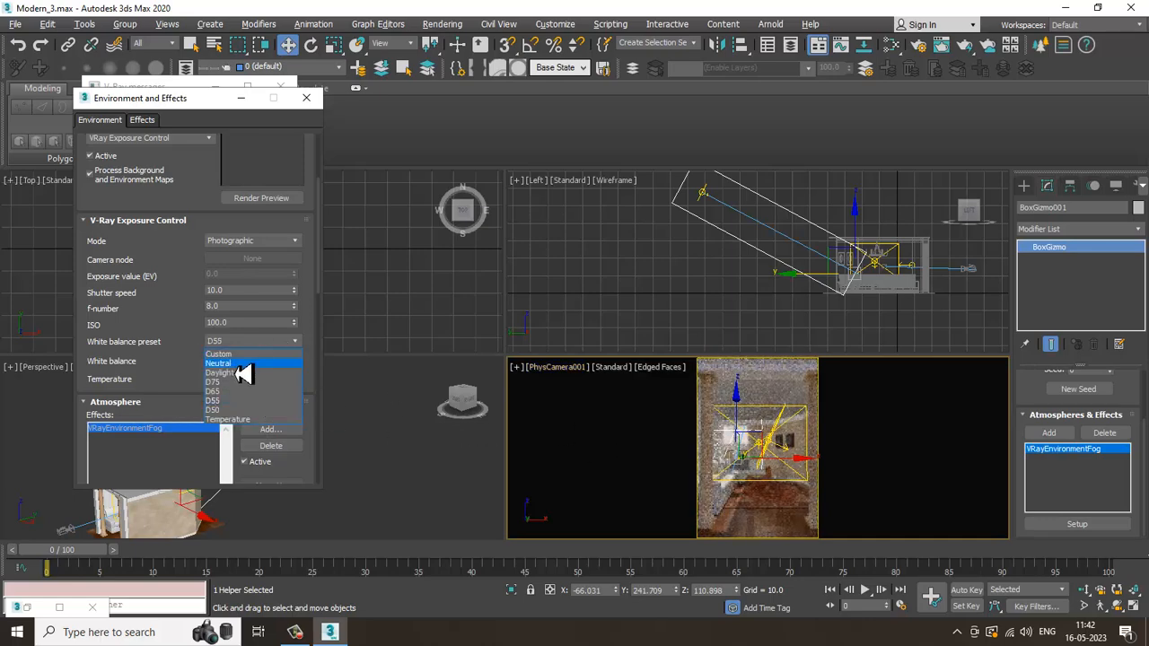
pyautogui.click(240, 372)
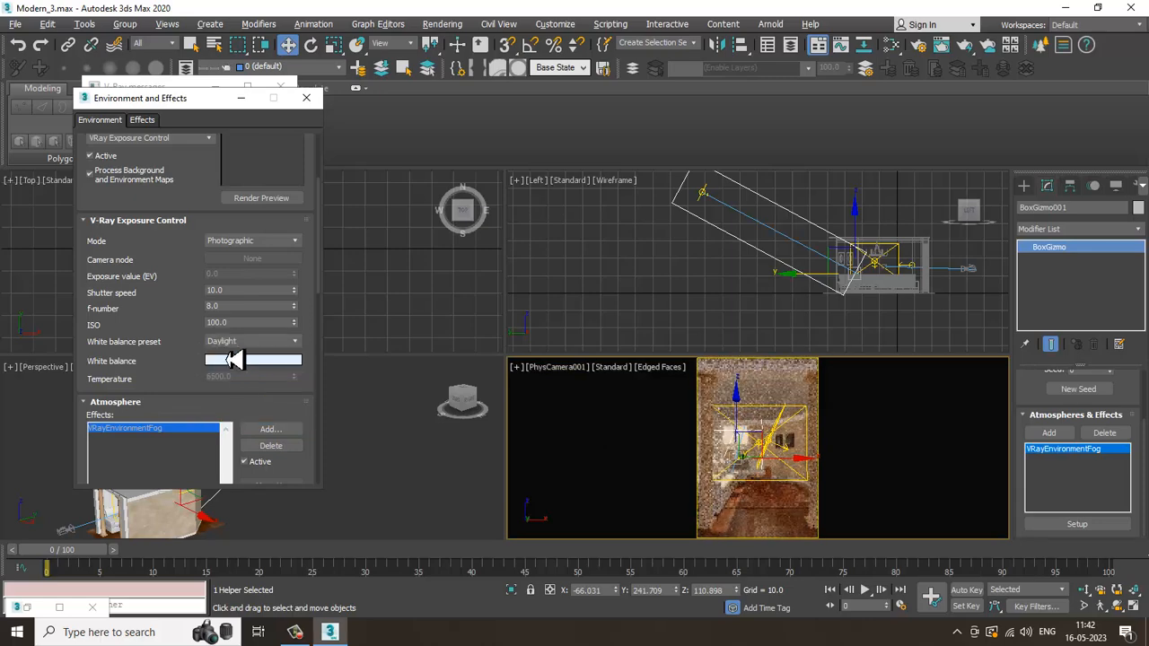
# Step: Switch the white balance preset to Temperature and set the temperature to 7085
pyautogui.click(235, 342)
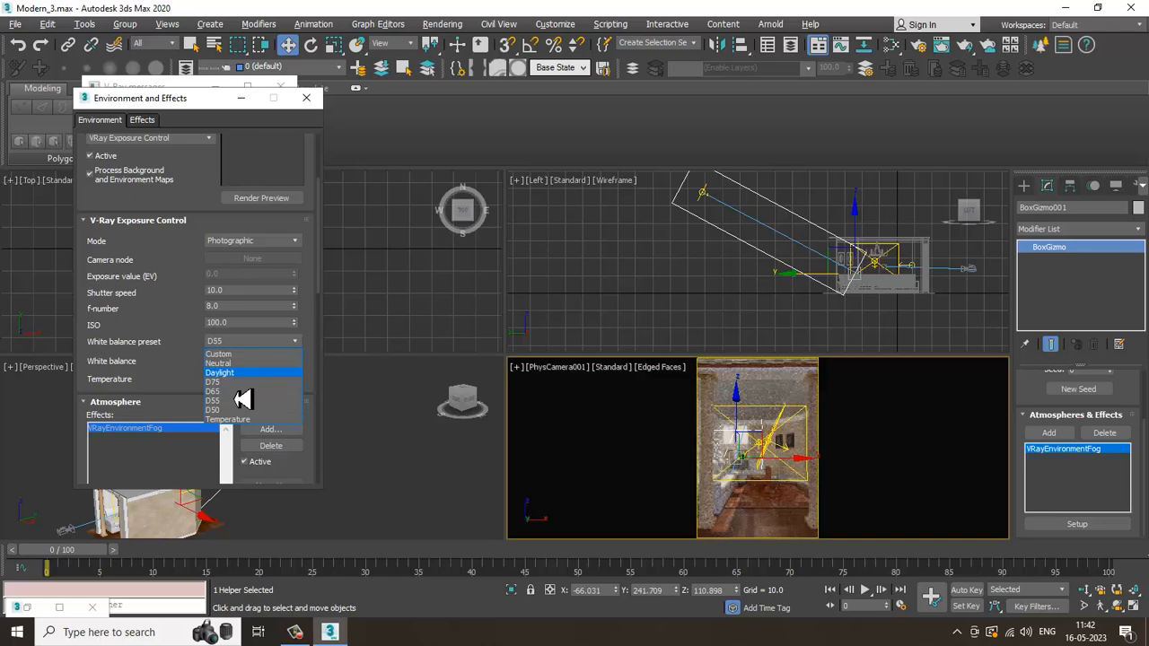
pyautogui.click(244, 419)
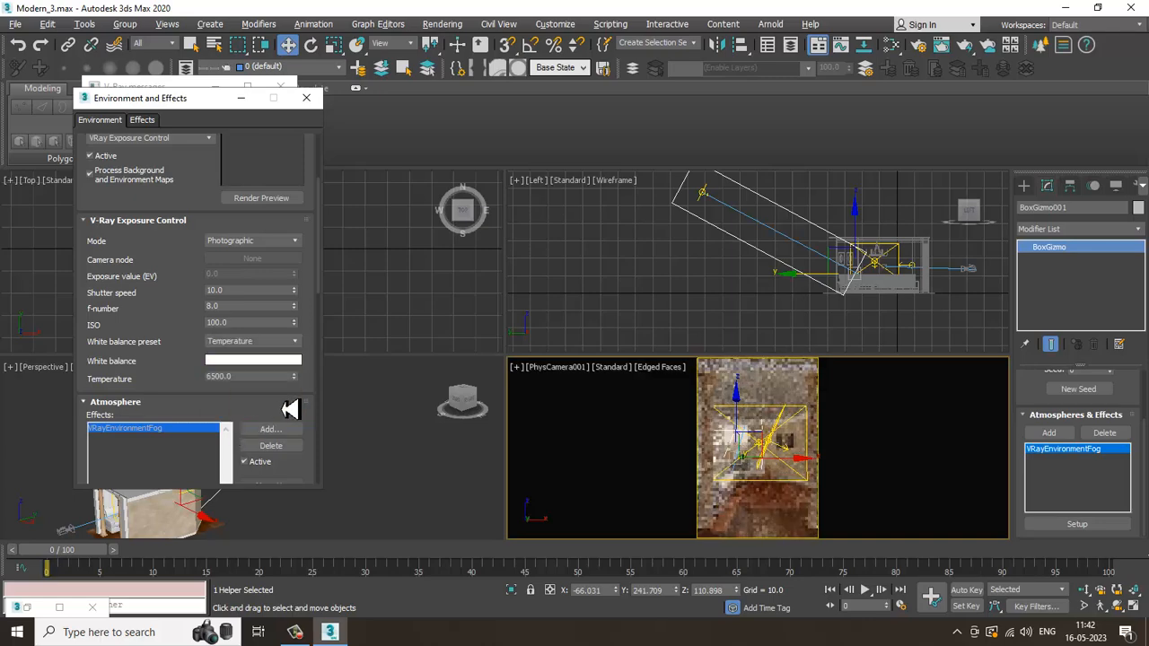
pyautogui.moveTo(307, 402)
pyautogui.mouseDown()
pyautogui.moveTo(311, 367)
pyautogui.moveTo(316, 411)
pyautogui.moveTo(311, 383)
pyautogui.mouseUp()
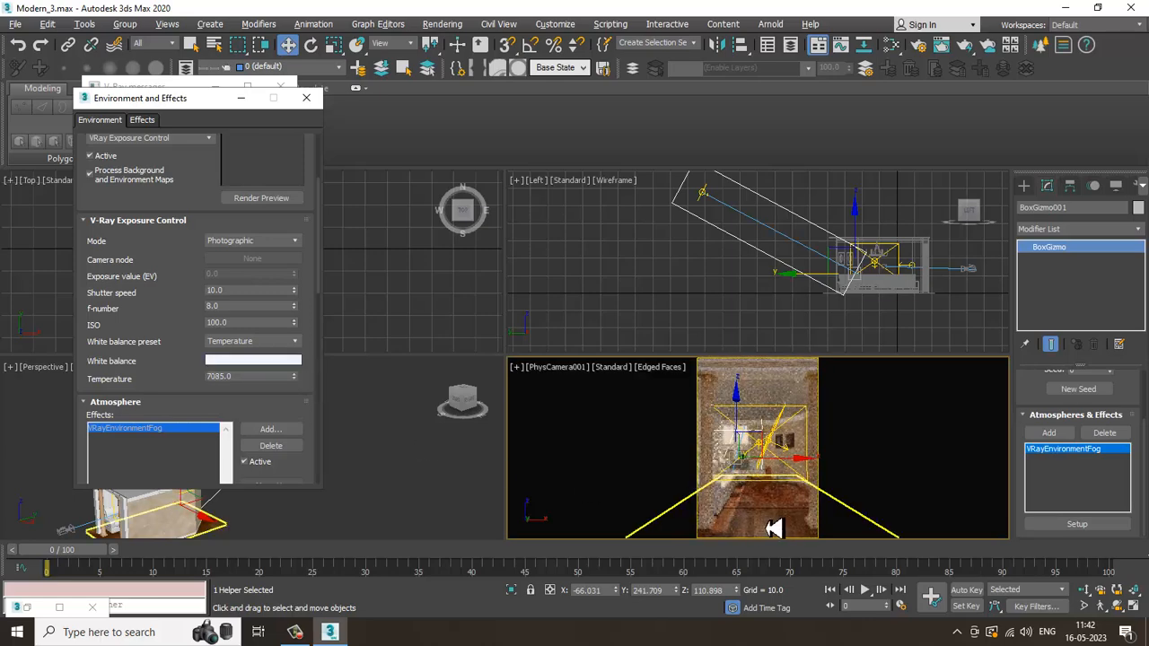
# Step: Start a test render of the PhysCamera001 view to check the exposure, and close the frame buffer
pyautogui.click(772, 401)
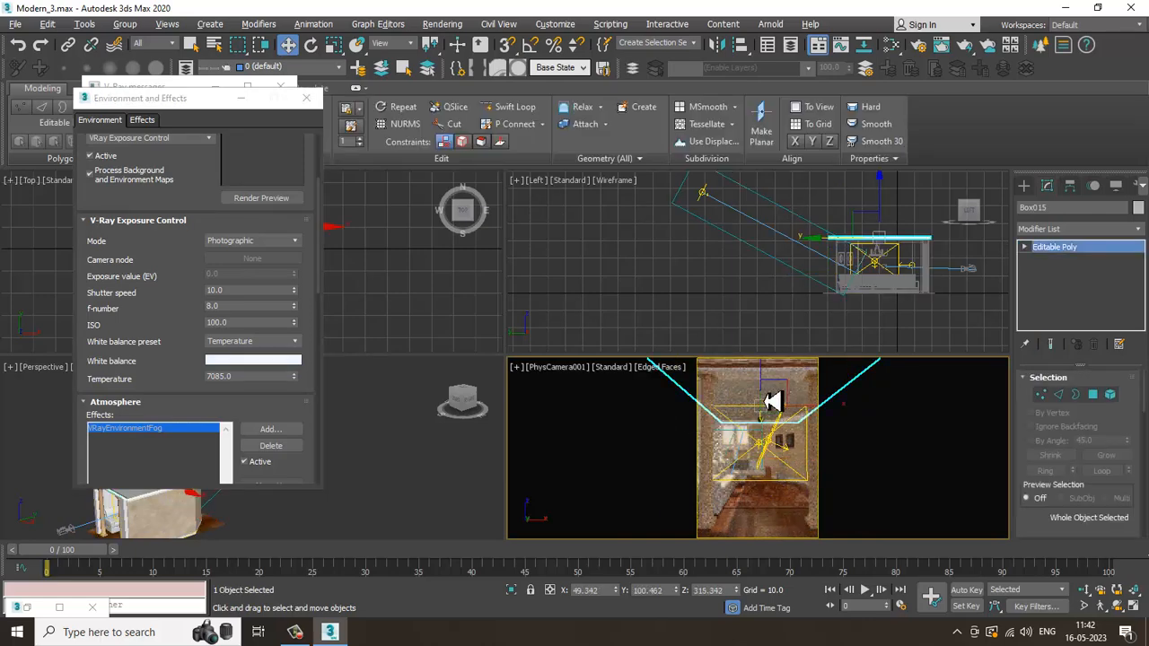
pyautogui.hotkey('shift', 'q')
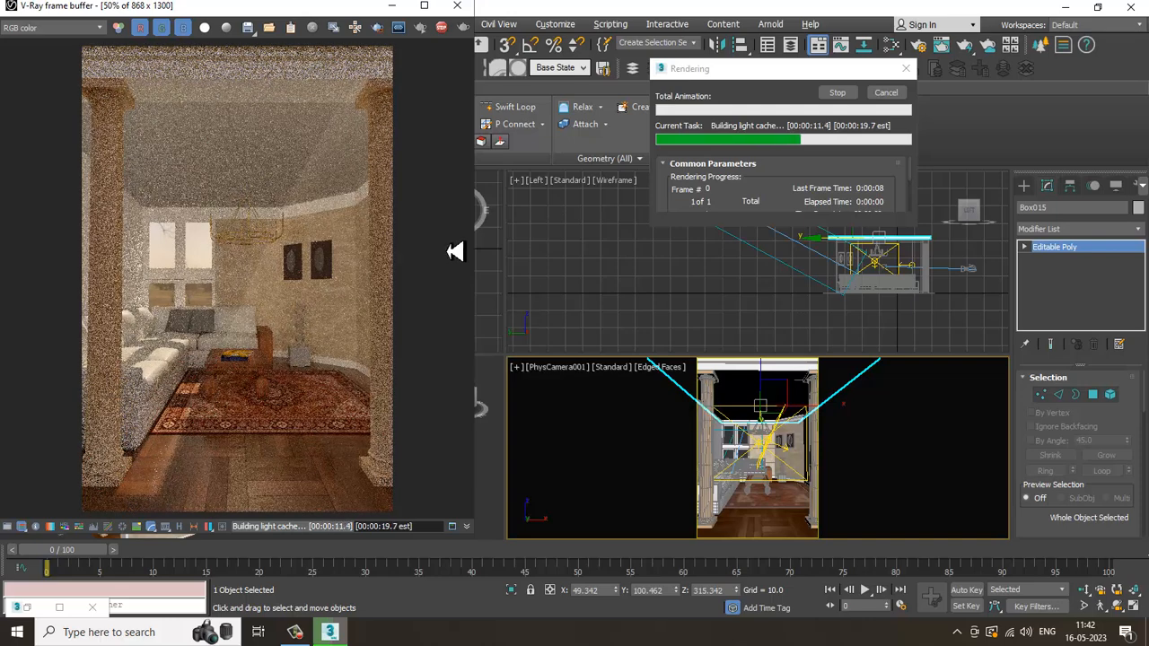
pyautogui.click(457, 5)
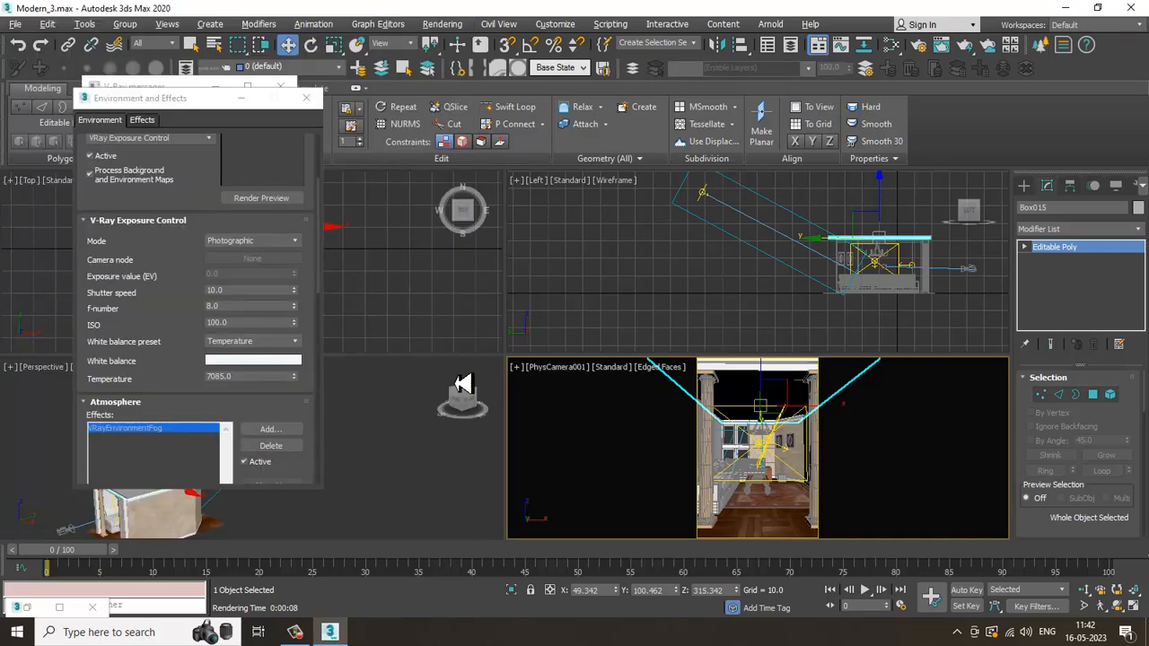
# Step: Select the VRayLight002 light in the camera view and review its options
pyautogui.click(778, 453)
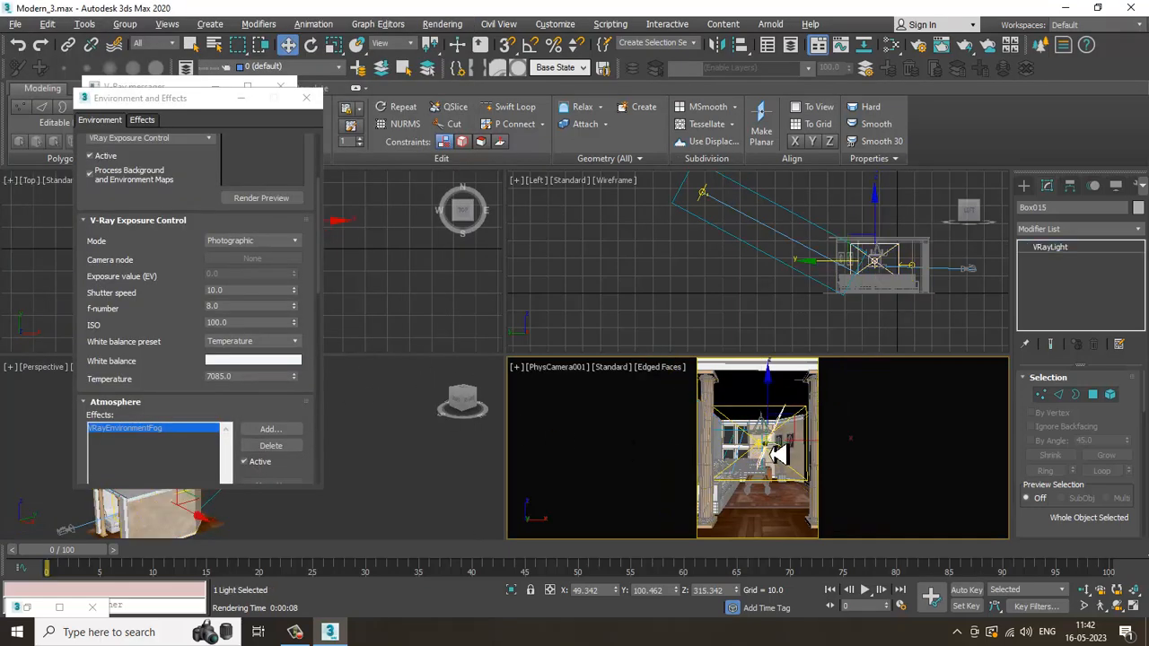
pyautogui.scroll(-10, 1037, 413)
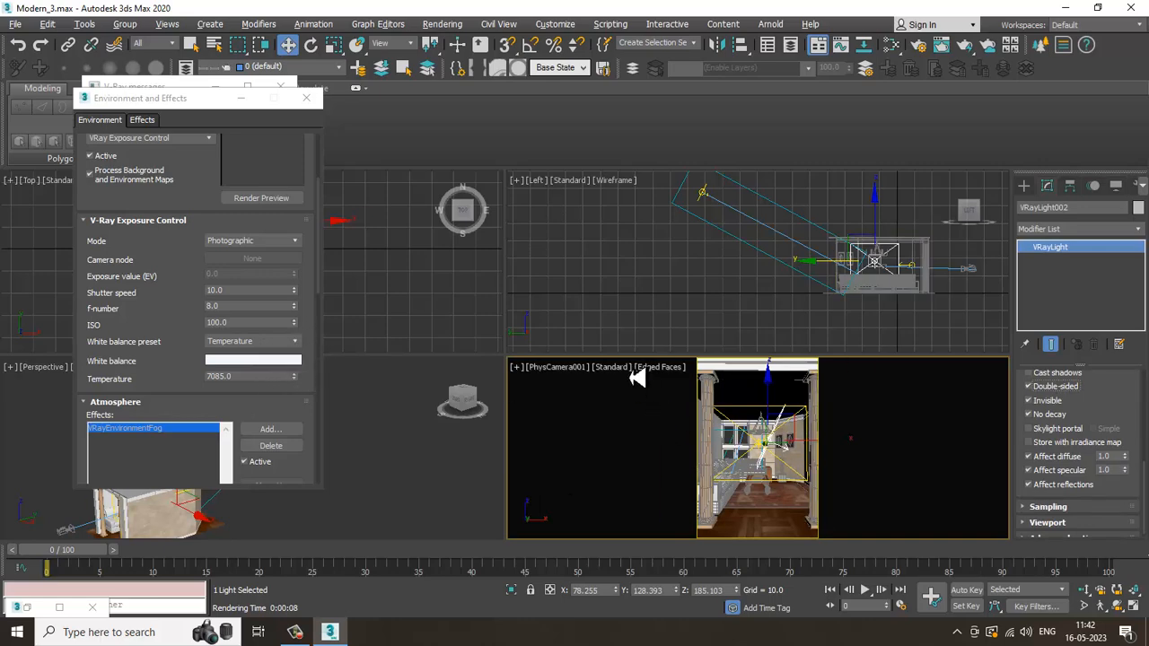
# Step: Raise the fog distance of the VRayEnvironmentFog and render the PhysCamera001 view
pyautogui.moveTo(181, 285); pyautogui.dragTo(192, 431)
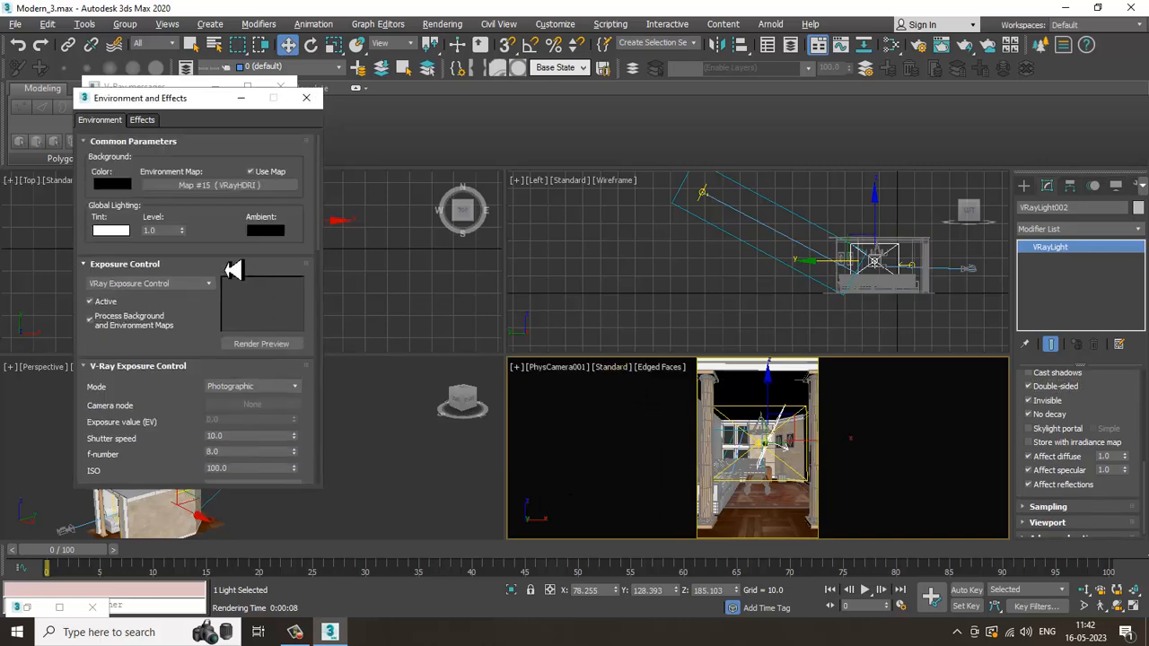
pyautogui.scroll(-10, 170, 373)
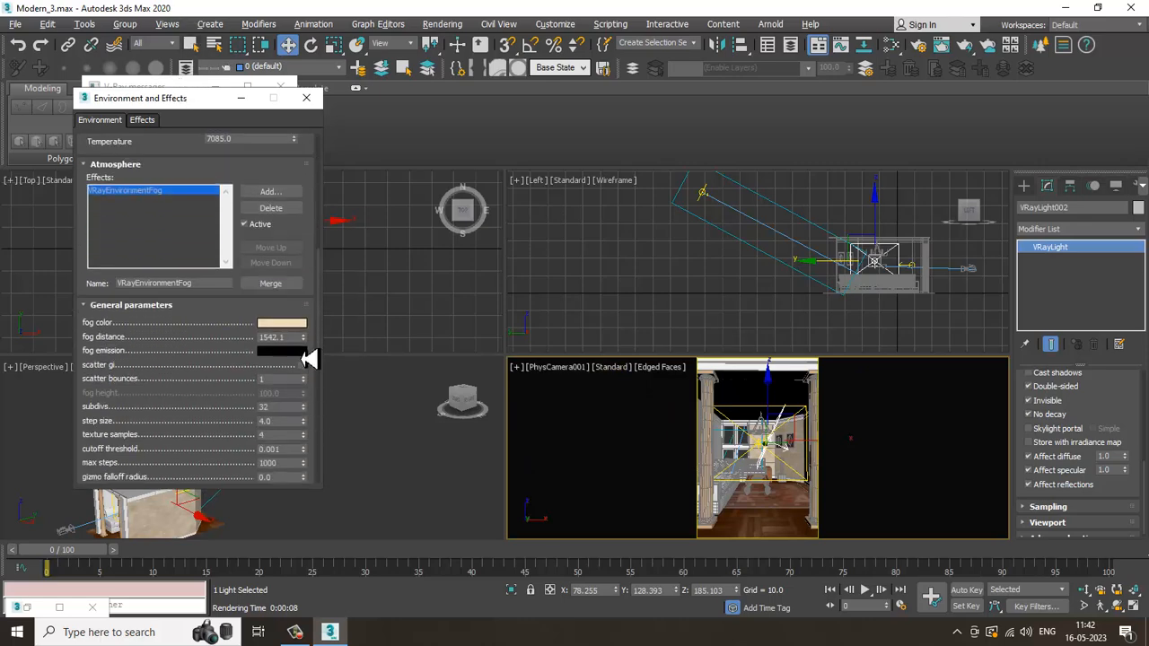
pyautogui.moveTo(302, 347); pyautogui.dragTo(304, 278)
pyautogui.hotkey('shift', 'q')
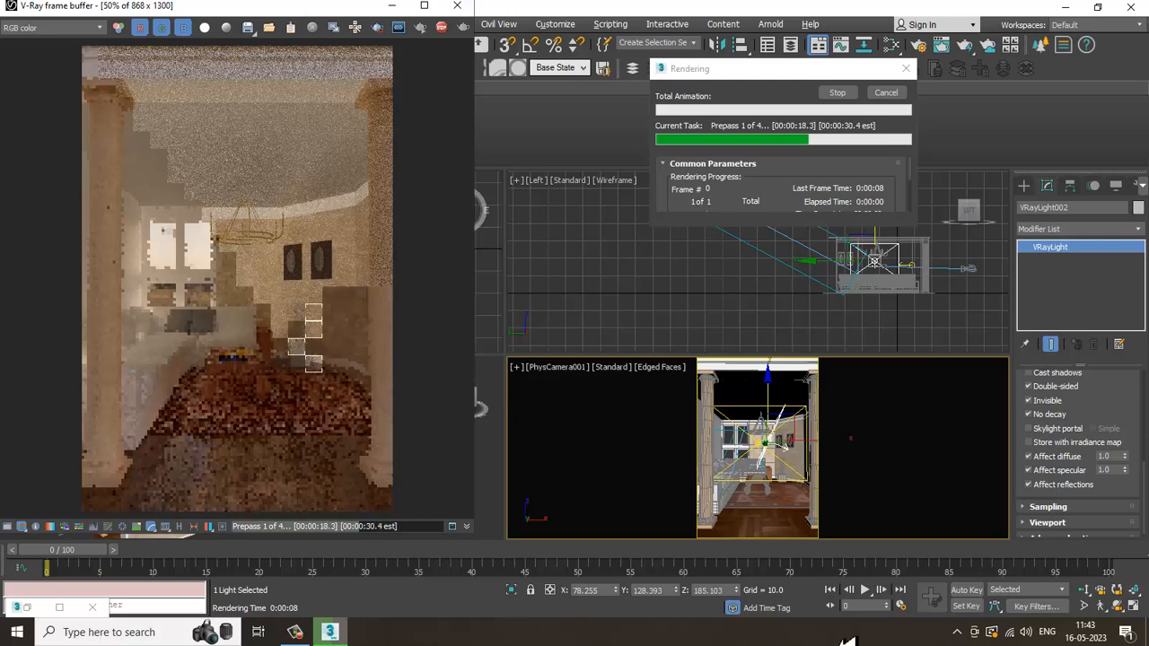
pyautogui.click(295, 634)
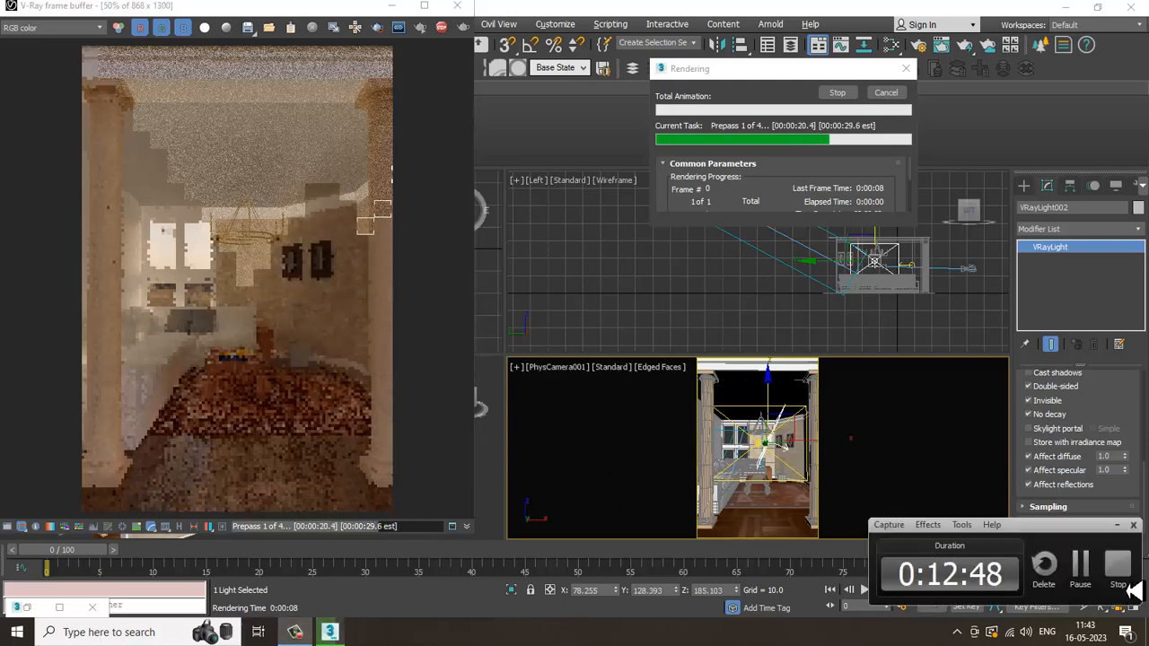